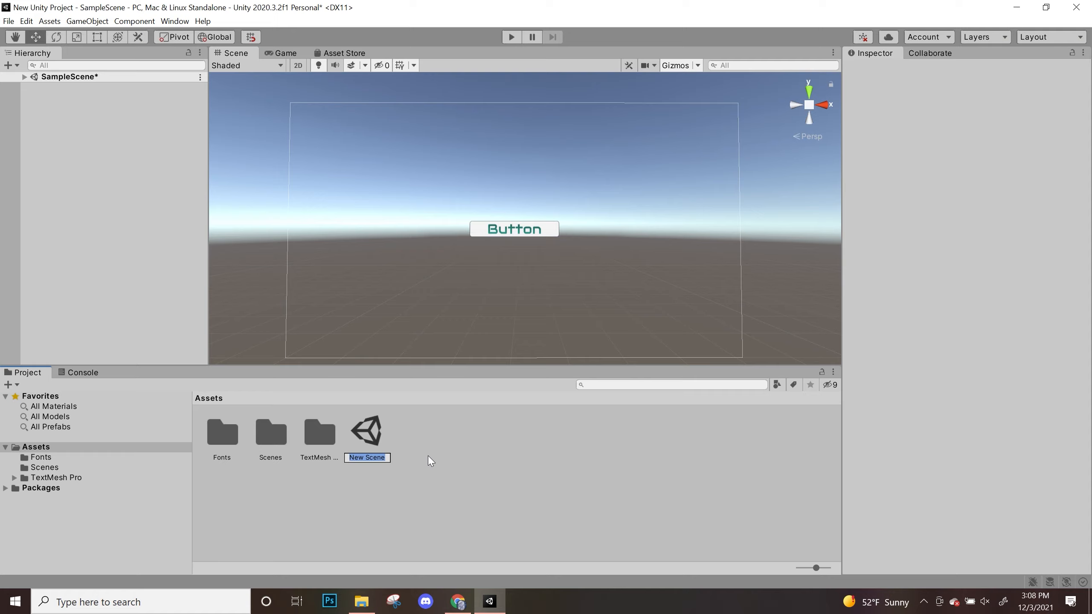
- Name the new scene asset "New Ui Scene" and open it, saving the changes made in SampleScene
text(New Ui Scene)
key(Return)
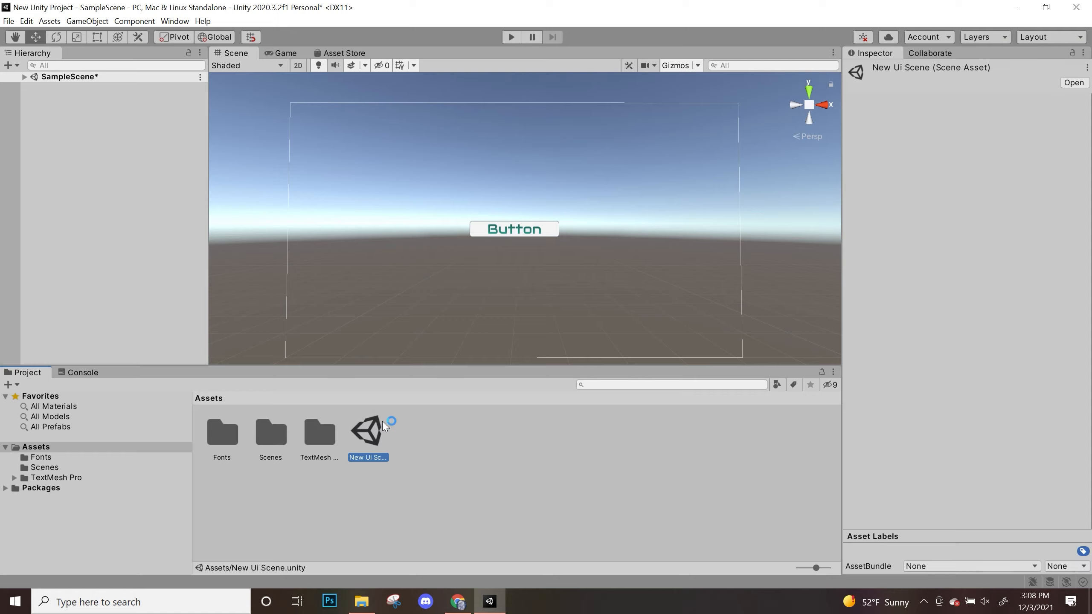
double_click(365, 435)
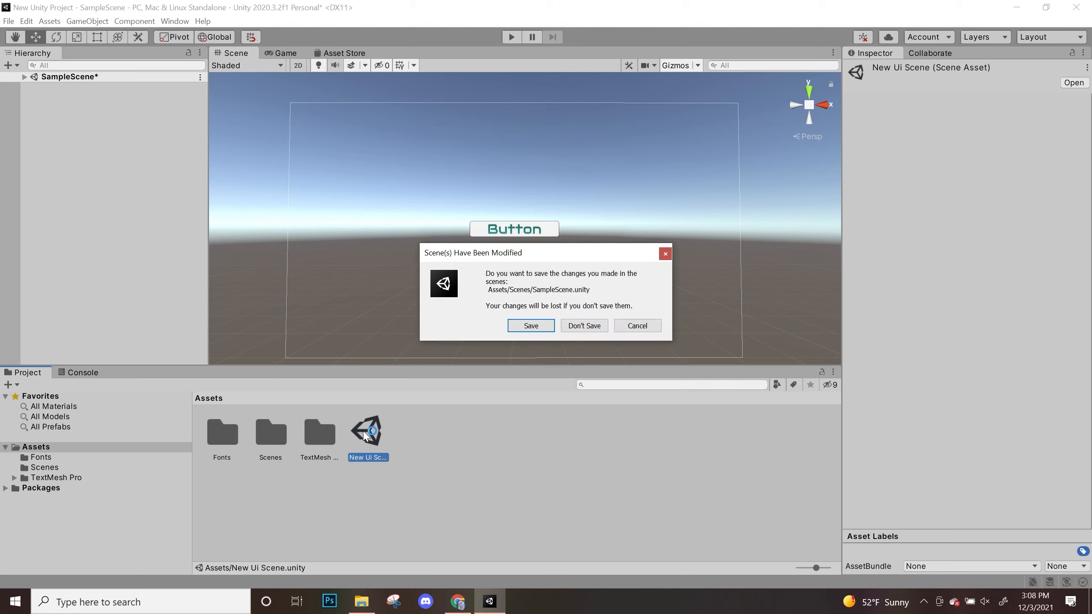
click(547, 328)
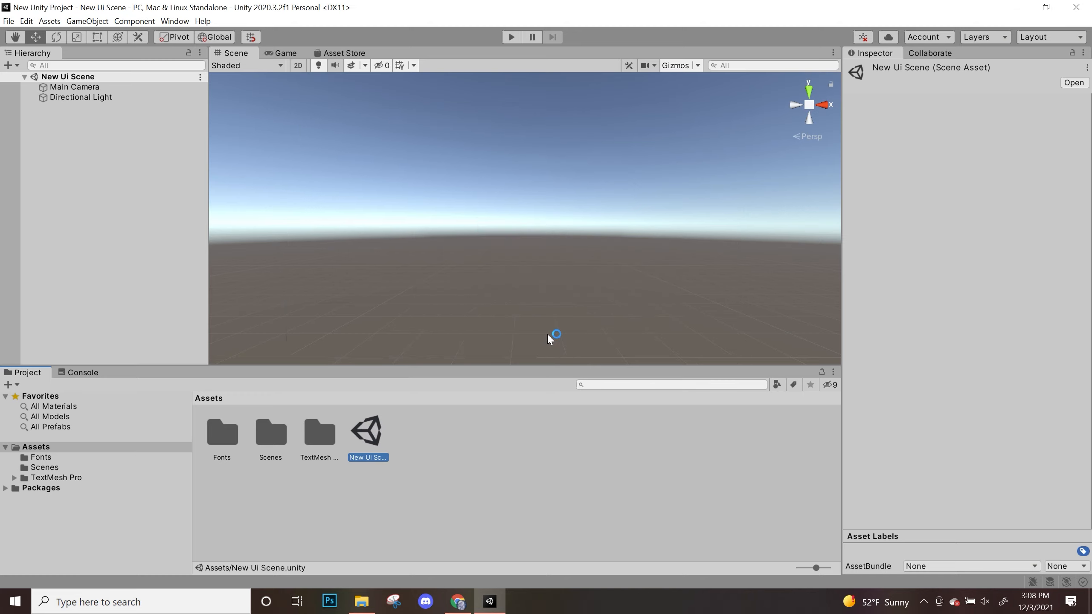
- Add a UI Canvas to the New Ui Scene hierarchy, keeping its default name
click(94, 116)
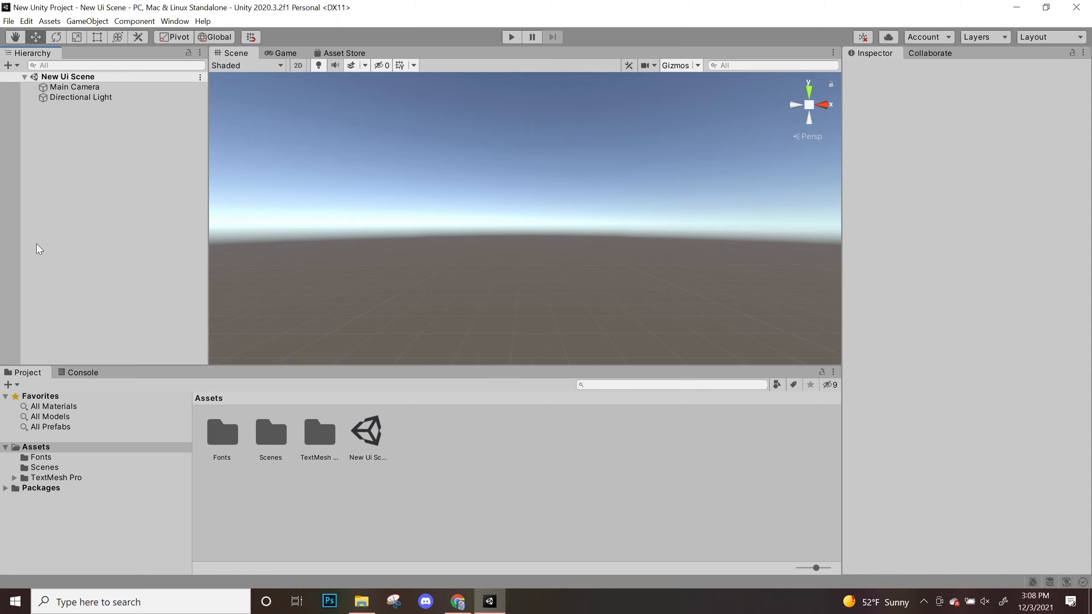
right_click(101, 110)
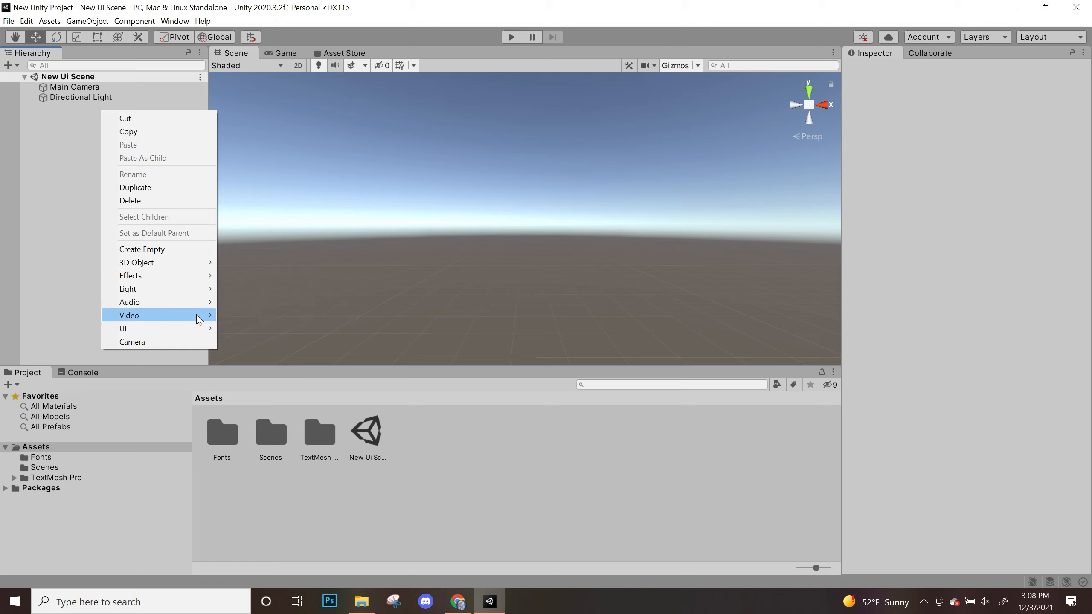
mouse_move(200, 328)
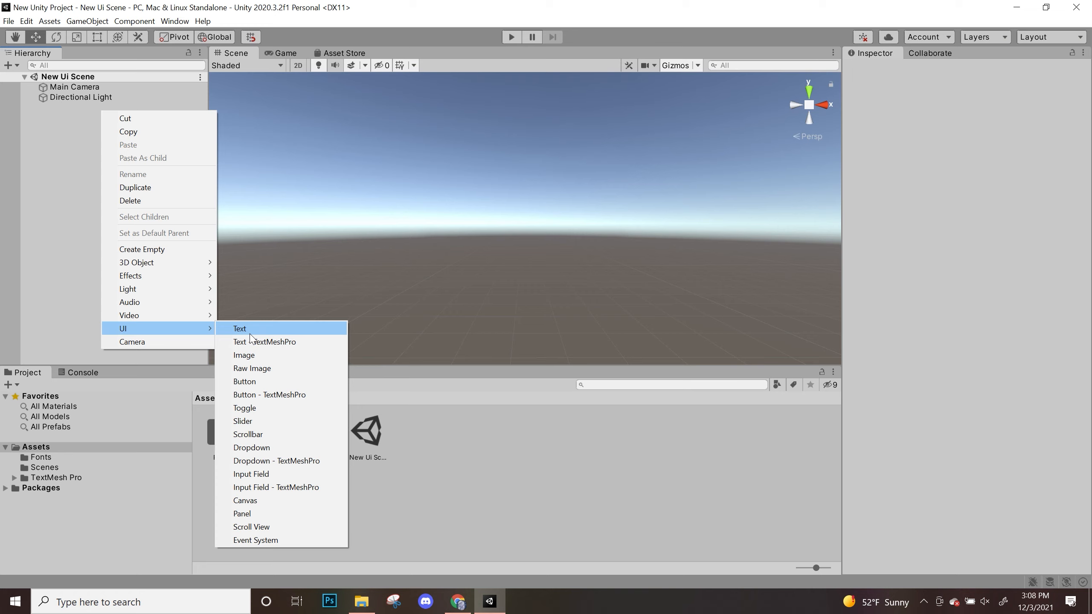
click(269, 499)
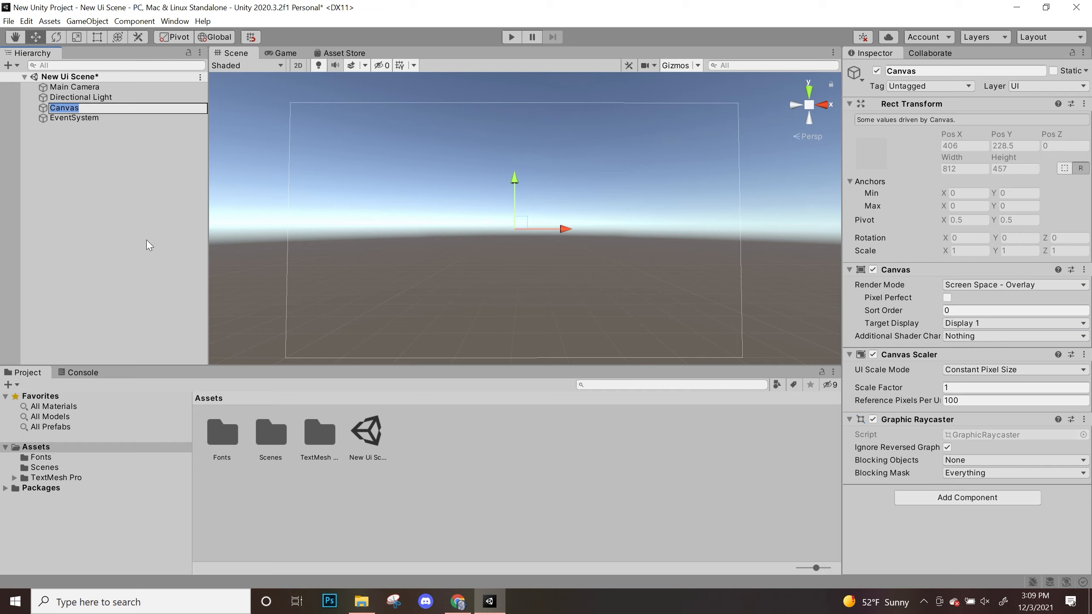
click(96, 190)
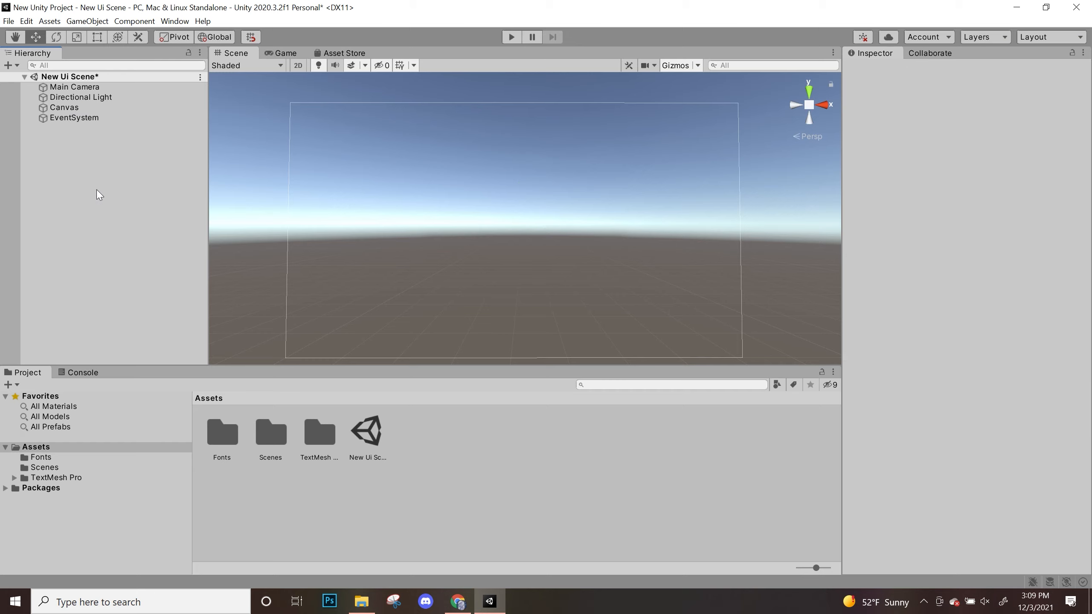
- Add a Button - TextMeshPro element as a child of the Canvas, keeping its default name
click(61, 111)
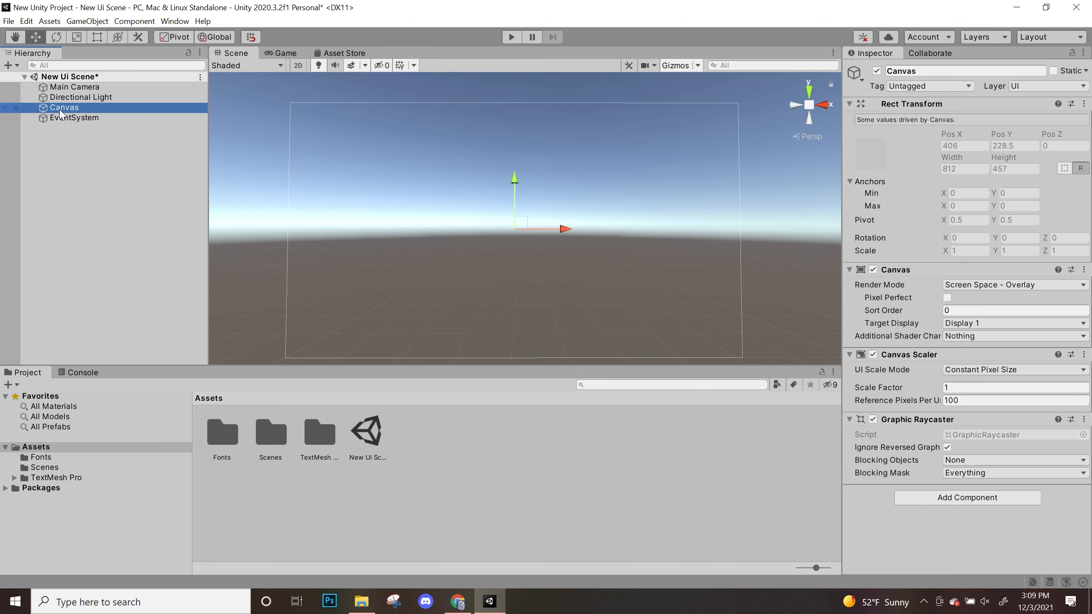
right_click(59, 110)
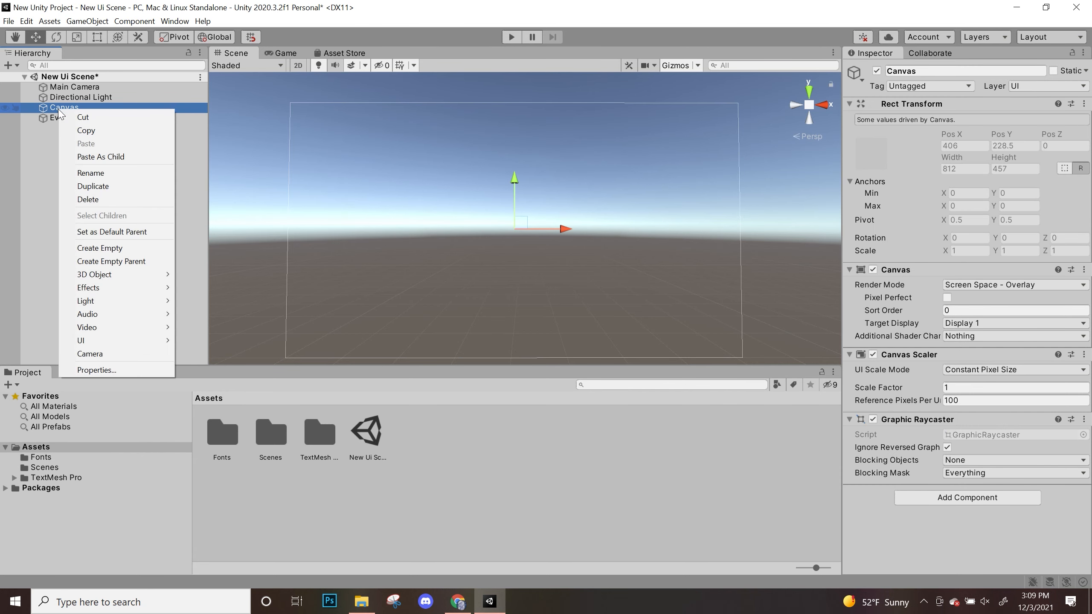
mouse_move(108, 344)
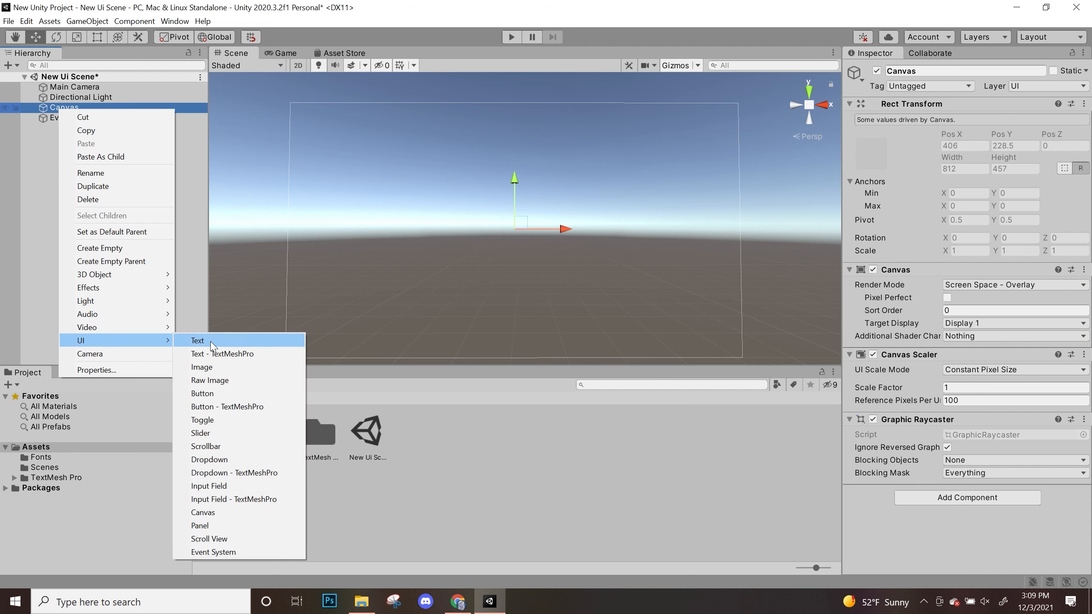
click(243, 408)
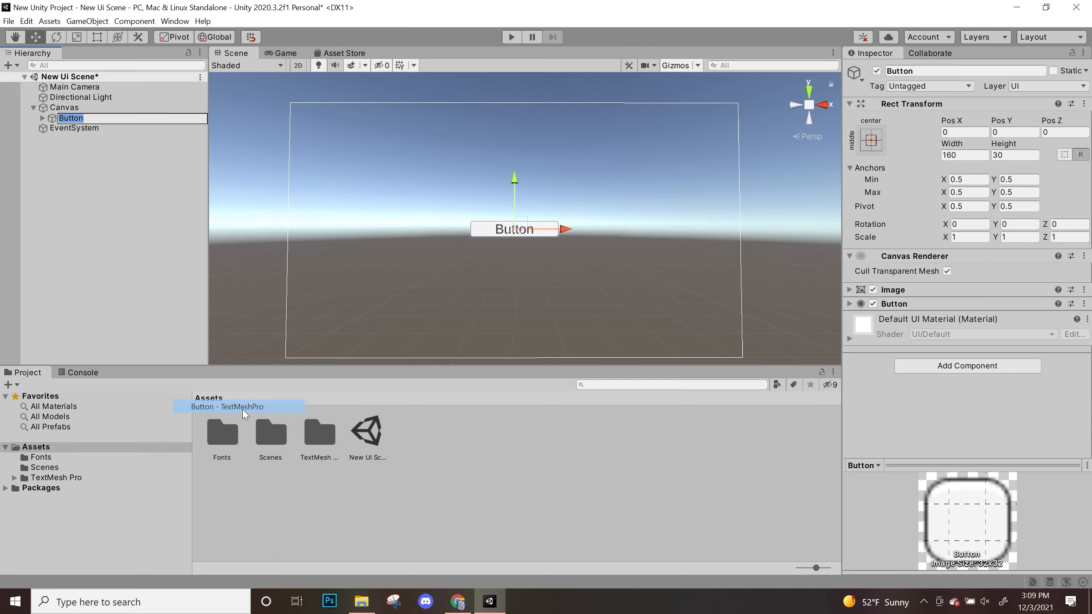
click(549, 476)
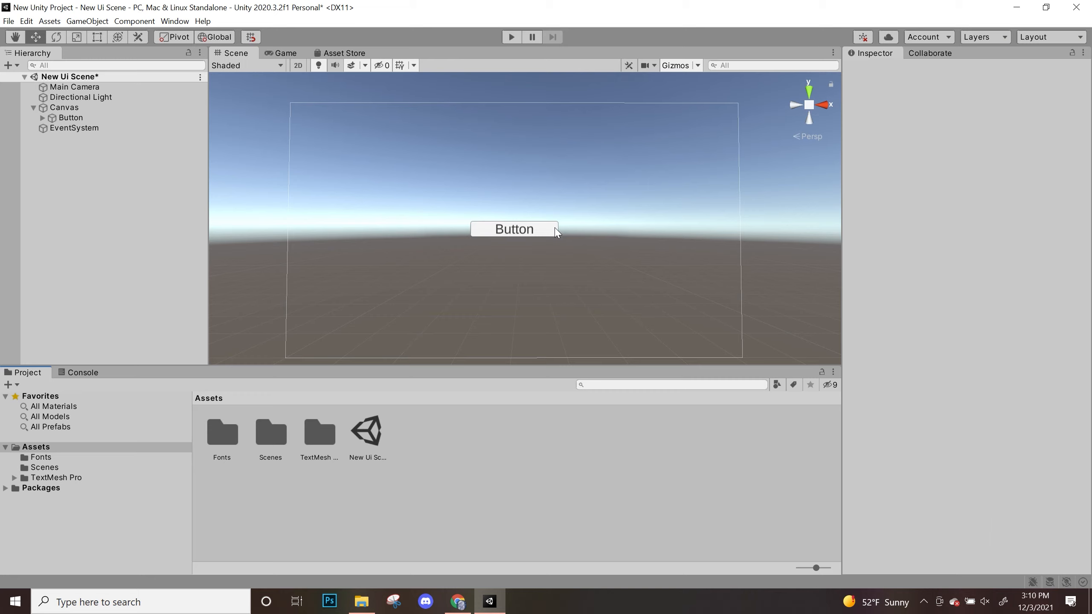
- Move the TextMeshPro button straight up to a Y position of about 119
click(533, 229)
drag(514, 180, 516, 114)
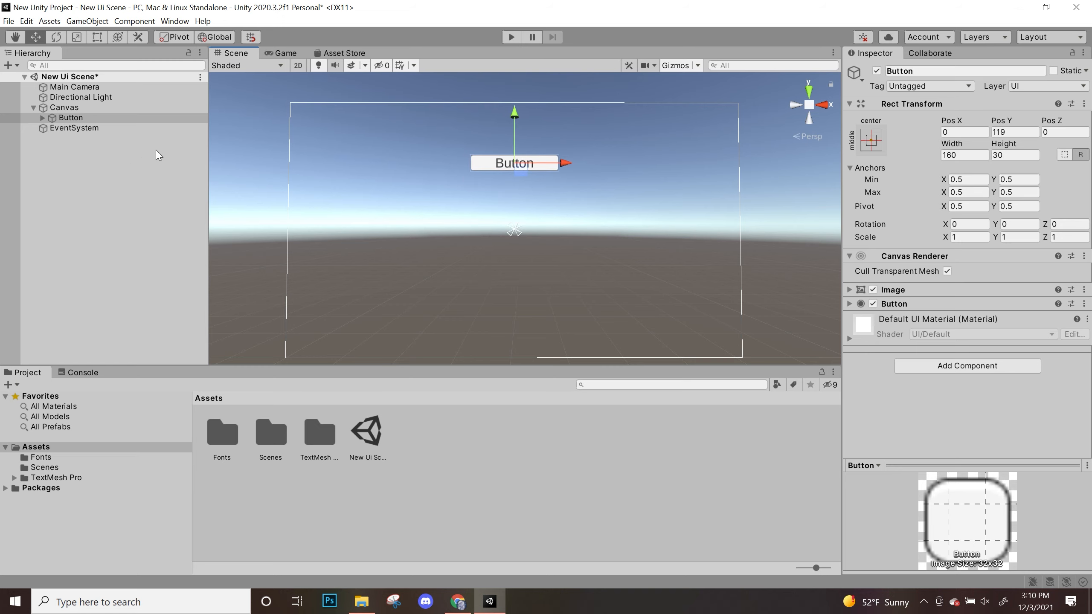
- Add a standard UI Button to the Canvas and compare its text sharpness with the TextMeshPro button up close
click(87, 105)
right_click(86, 104)
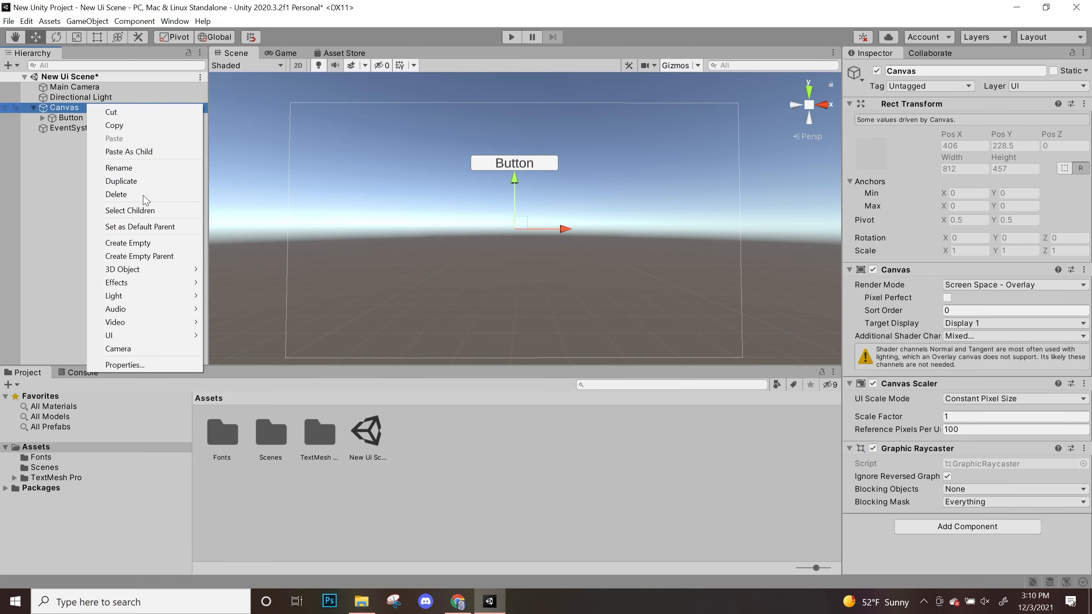
mouse_move(177, 335)
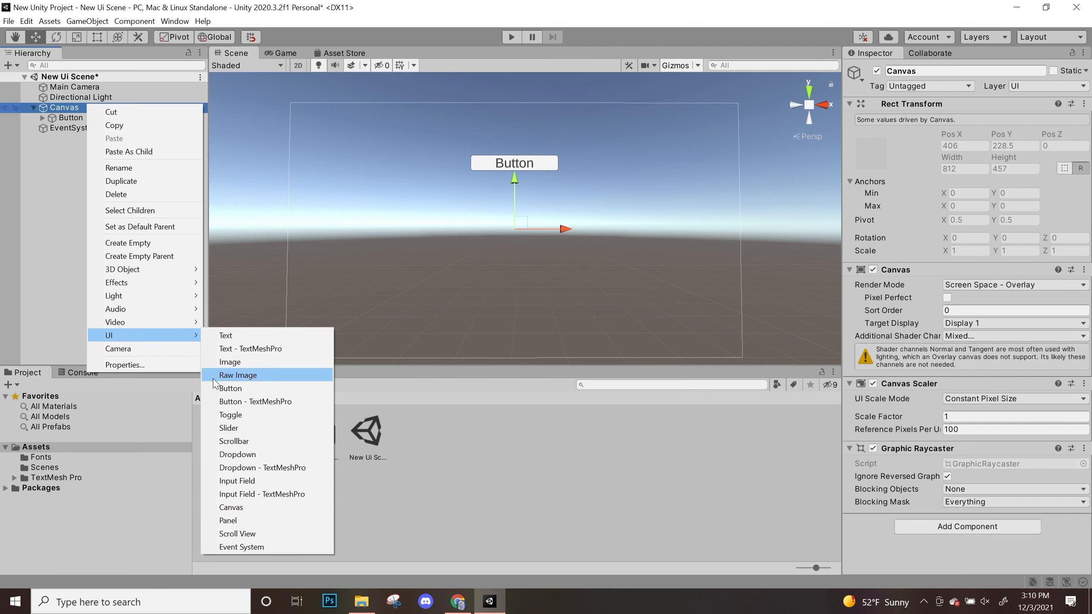
click(227, 388)
scroll(587, 306, up, 5)
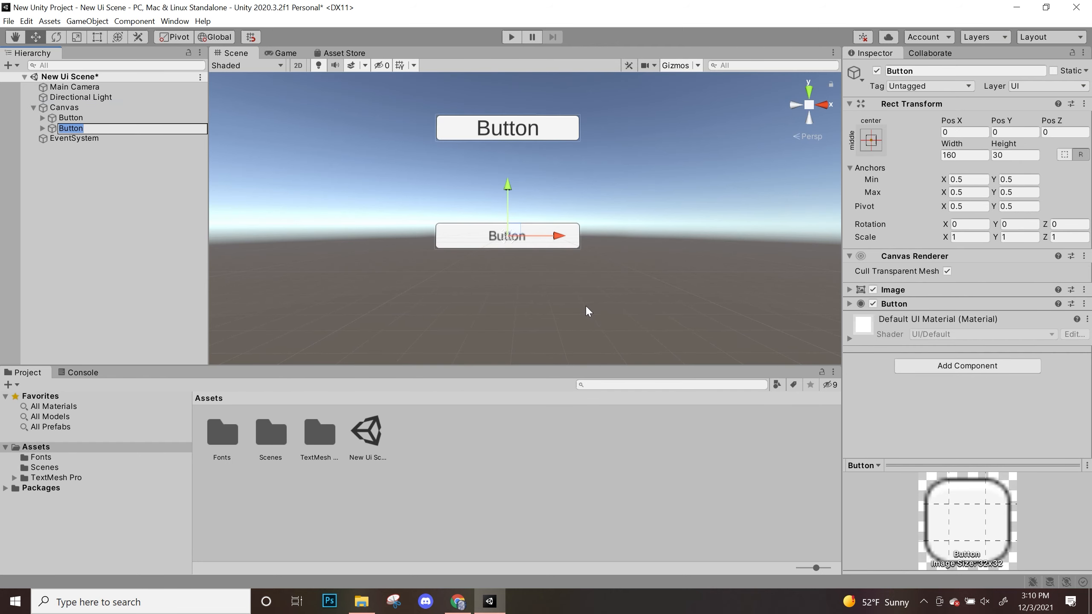
scroll(587, 310, up, 5)
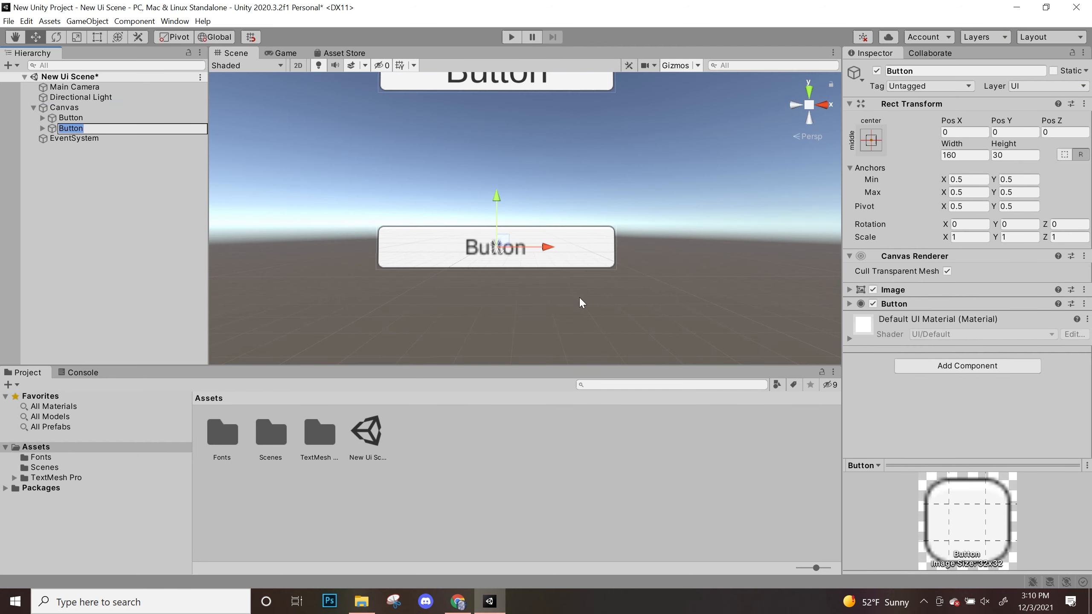
alt+drag(583, 302, 595, 210)
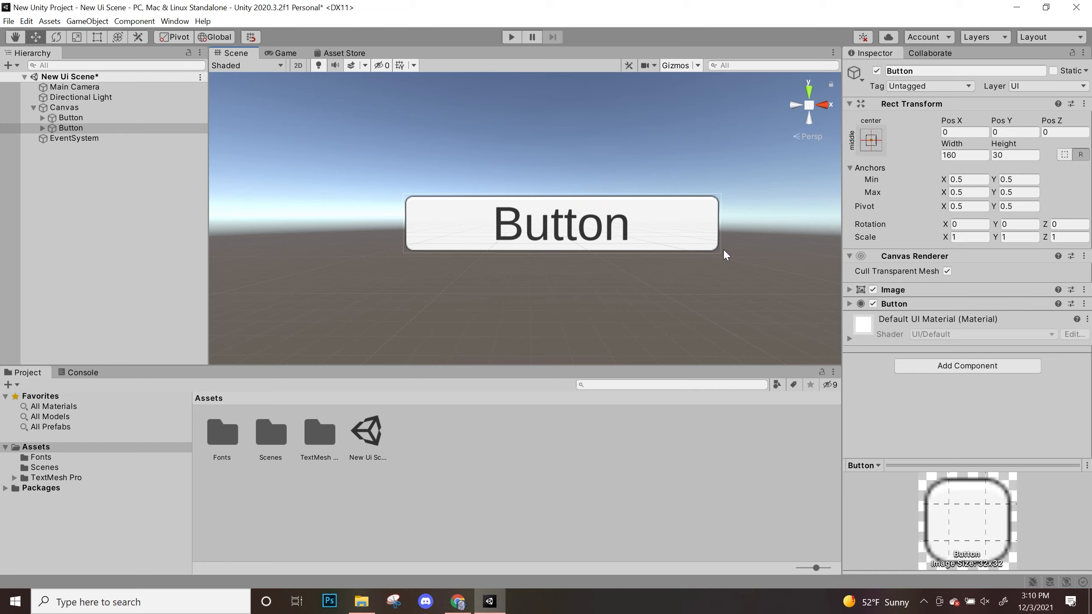
alt+middle_drag(587, 313, 571, 112)
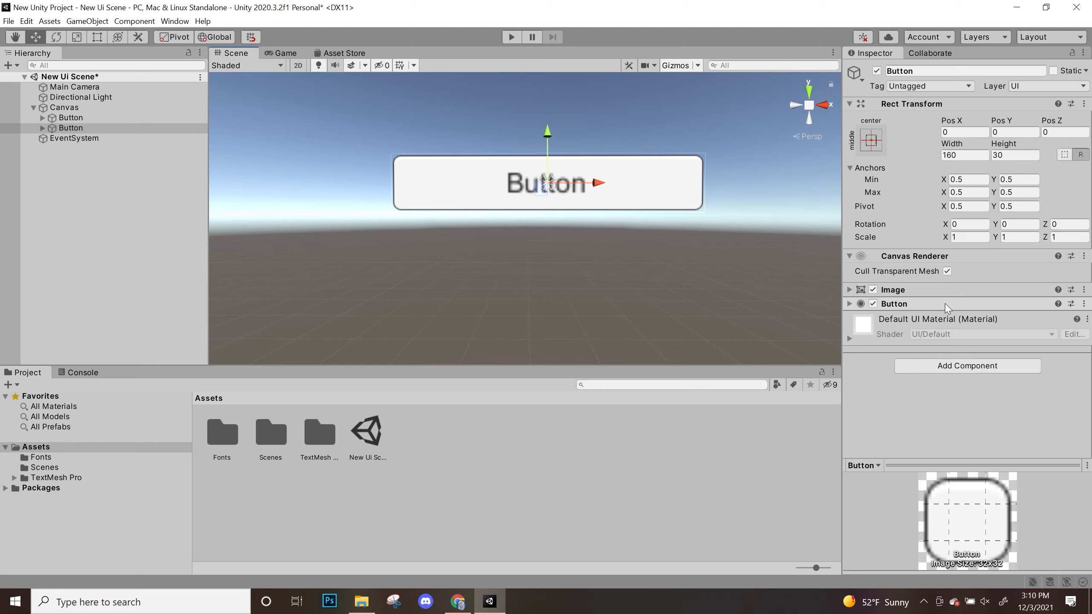
alt+drag(629, 208, 626, 305)
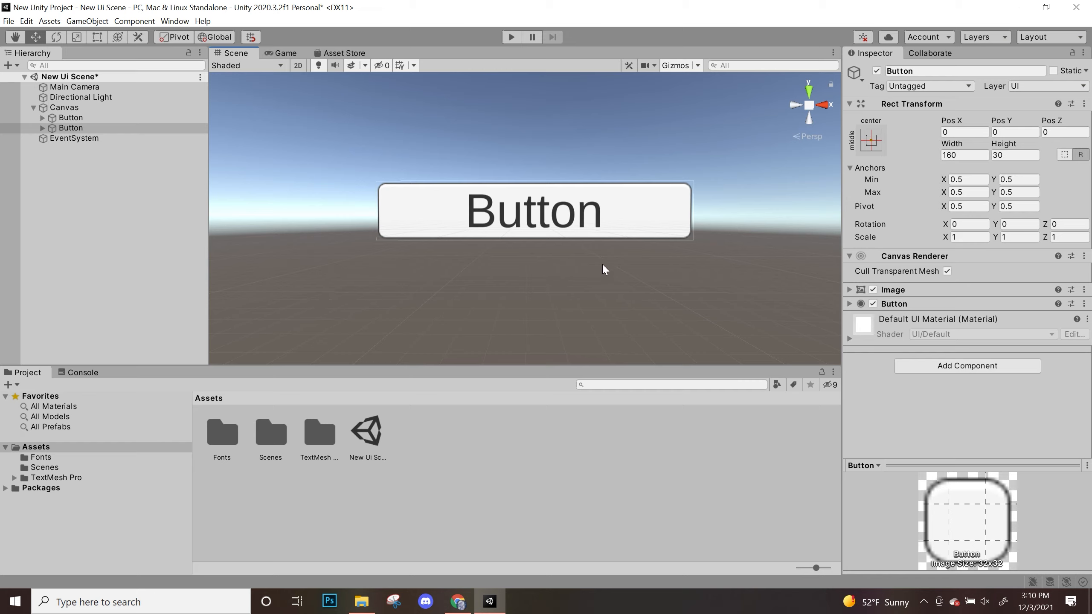
alt+drag(572, 312, 601, 282)
- Undo the creation of the standard button and the upward move of the TextMeshPro button
key(ctrl+z)
key(ctrl+z)
key(ctrl+z)
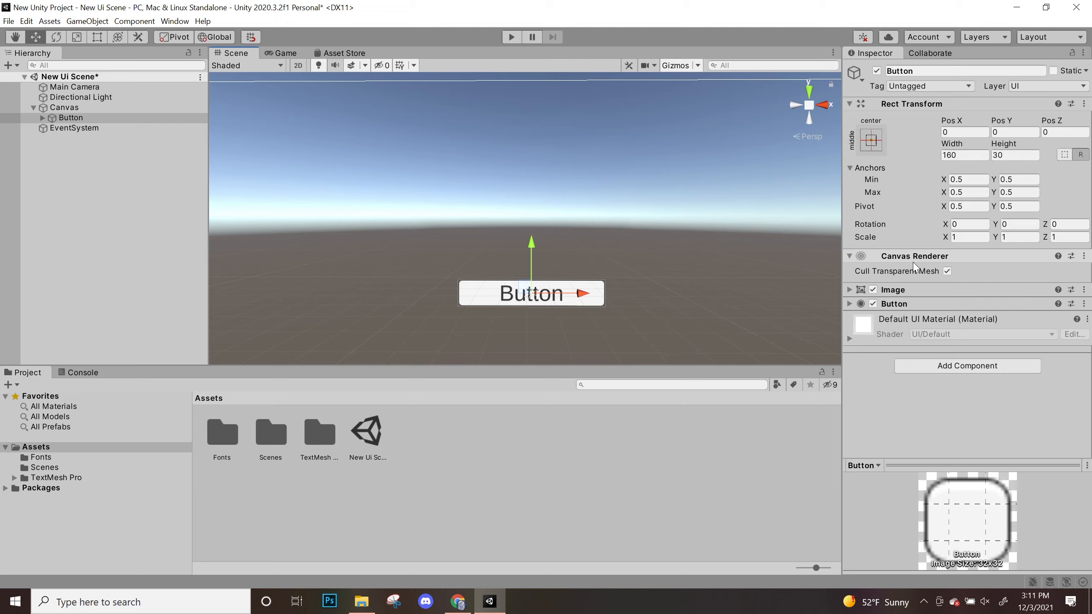
- Select the TextMeshPro button's child text and review the fonts available for its Font Asset
click(42, 117)
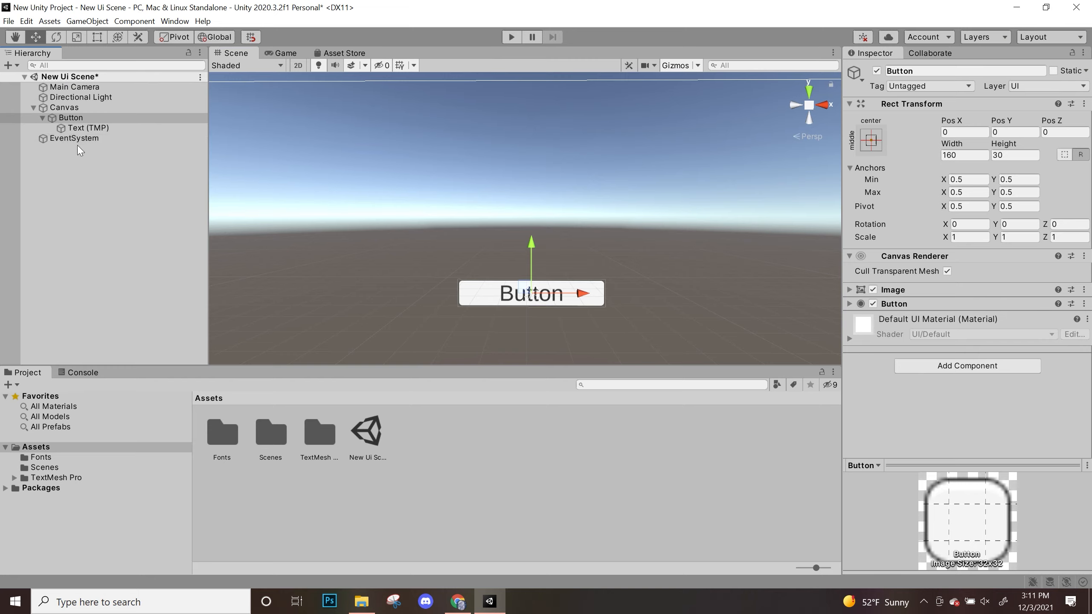
click(86, 128)
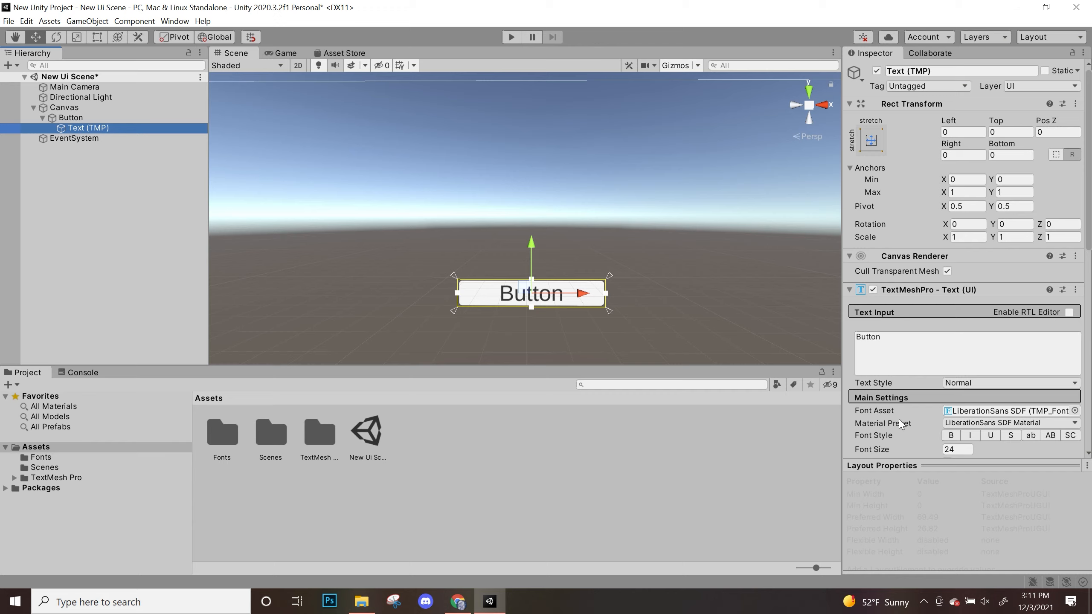
click(1074, 411)
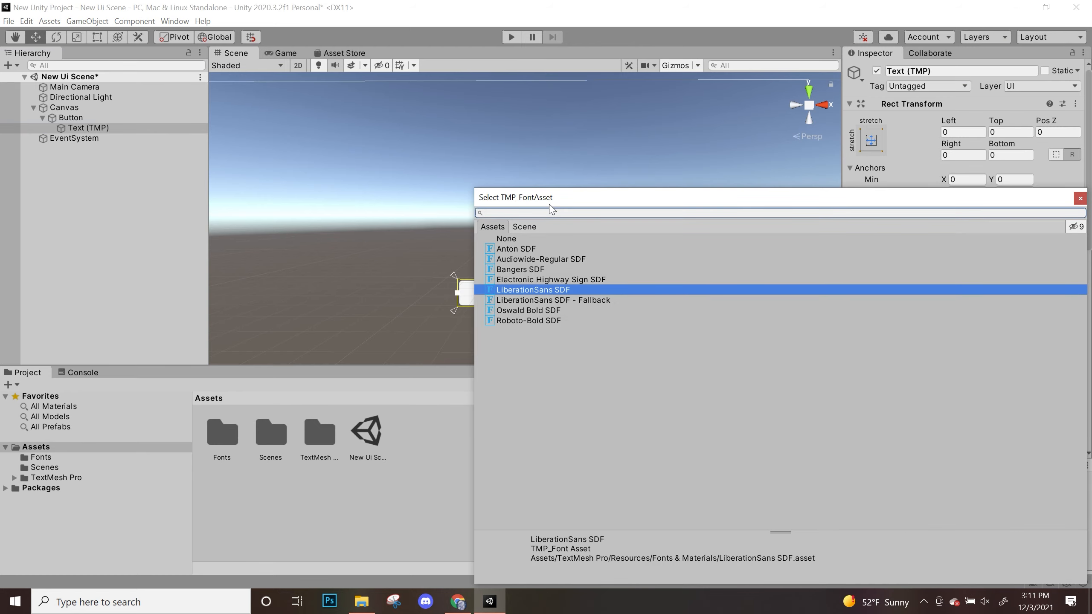
click(378, 510)
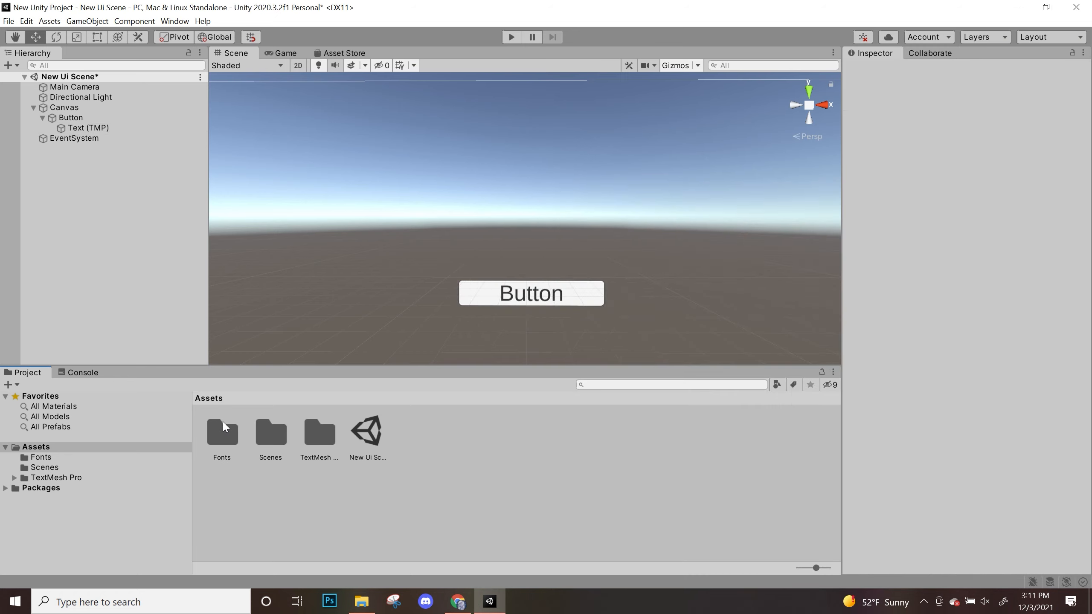
- Open the project's Fonts folder, switch to File Explorer, and browse to the Fonts folder on the DATA (D:) drive
double_click(225, 441)
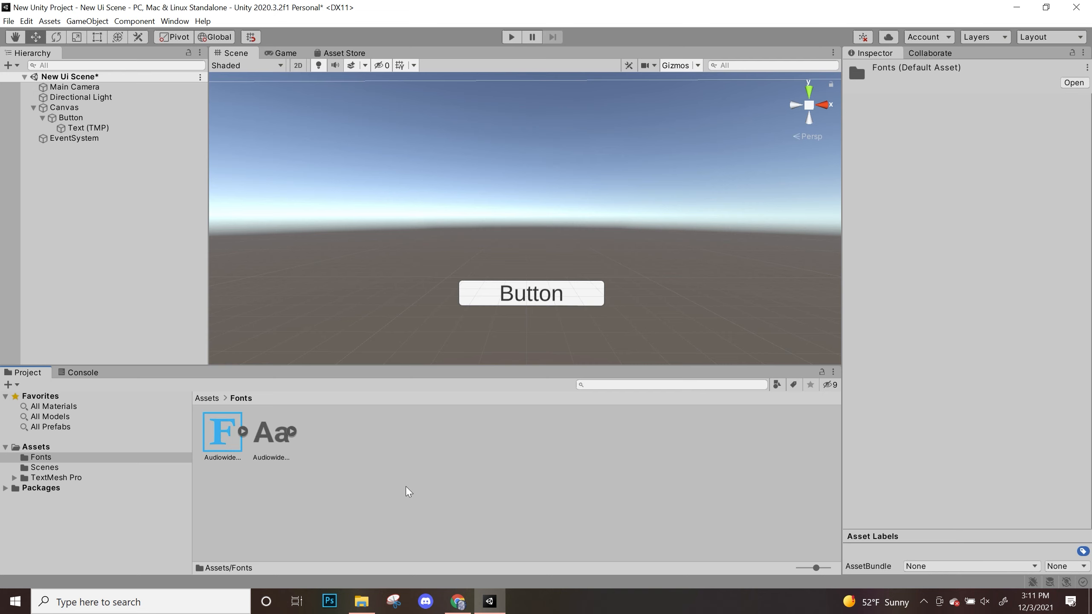
mouse_move(364, 600)
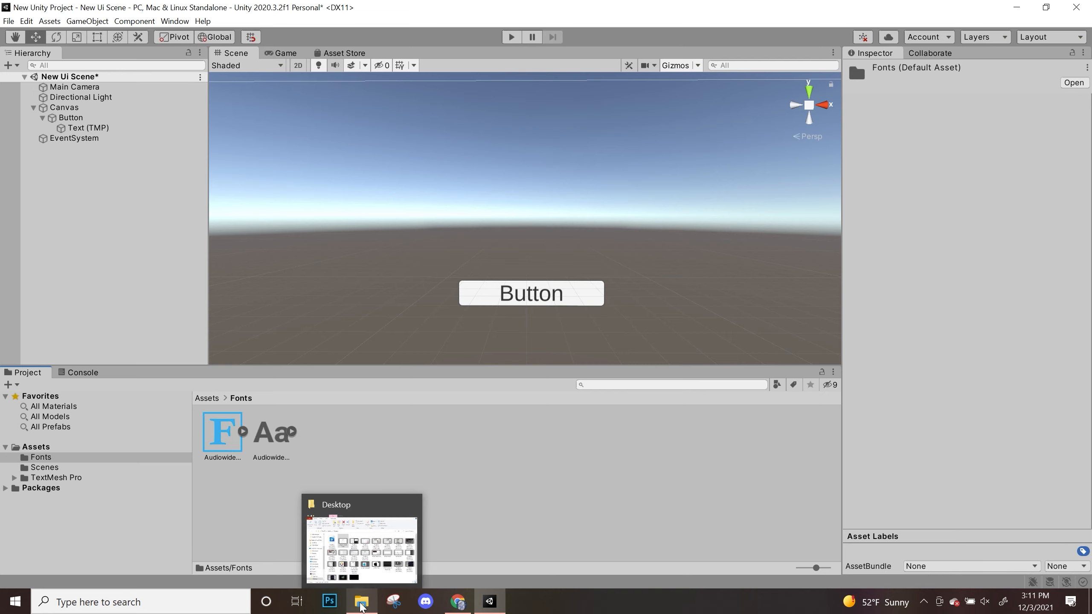
click(377, 552)
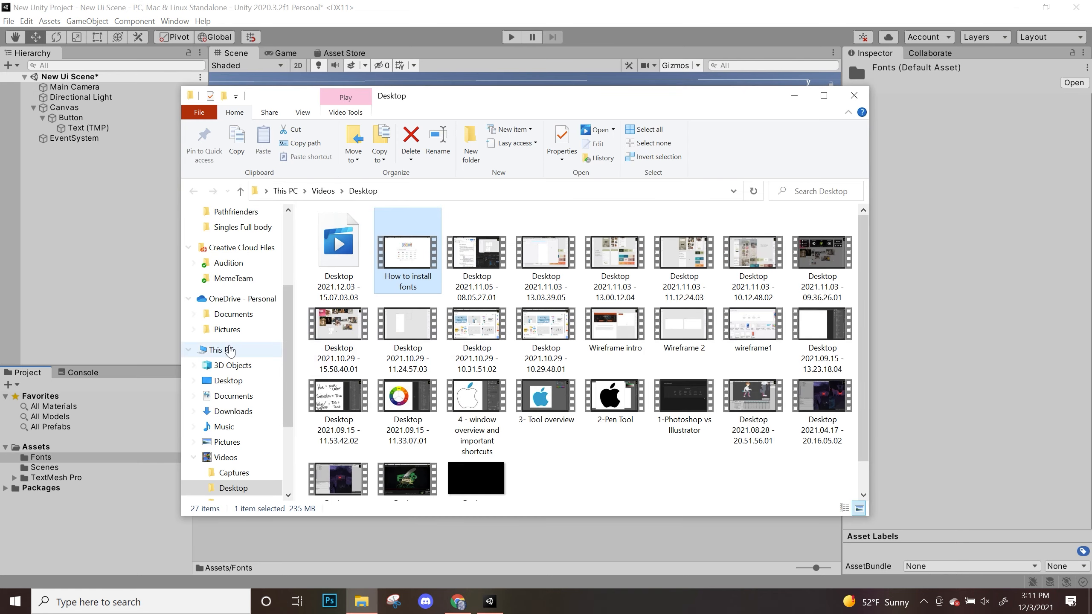
scroll(254, 340, up, 3)
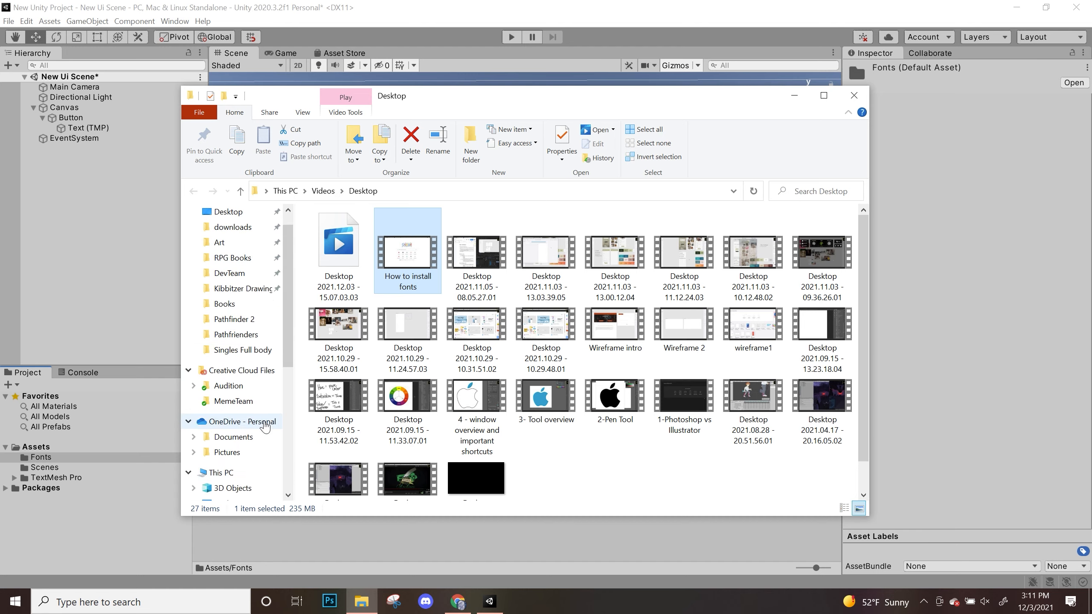
scroll(256, 441, down, 5)
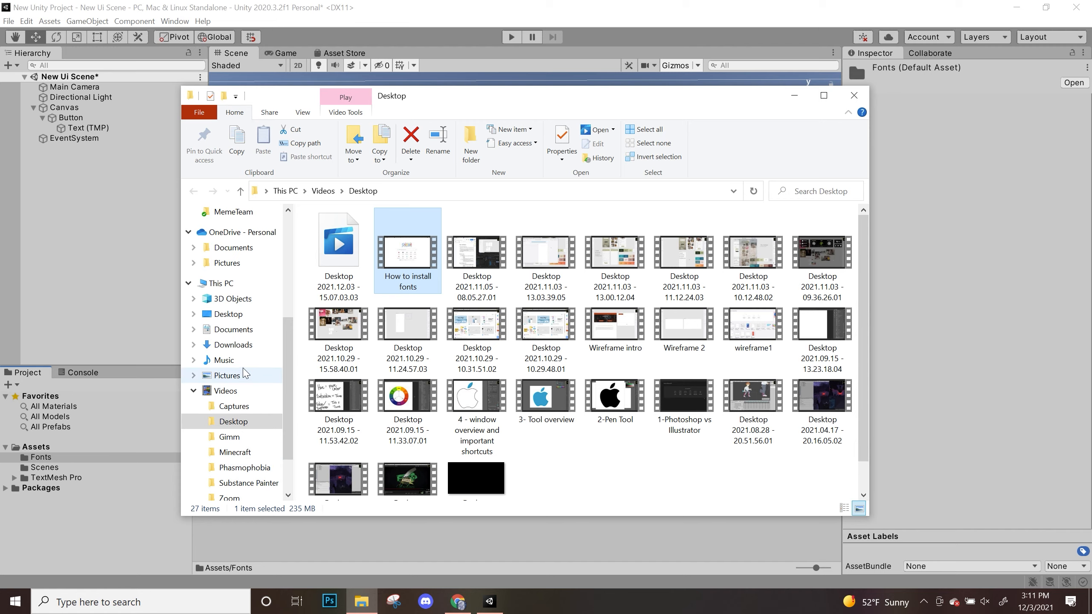
click(244, 284)
double_click(559, 365)
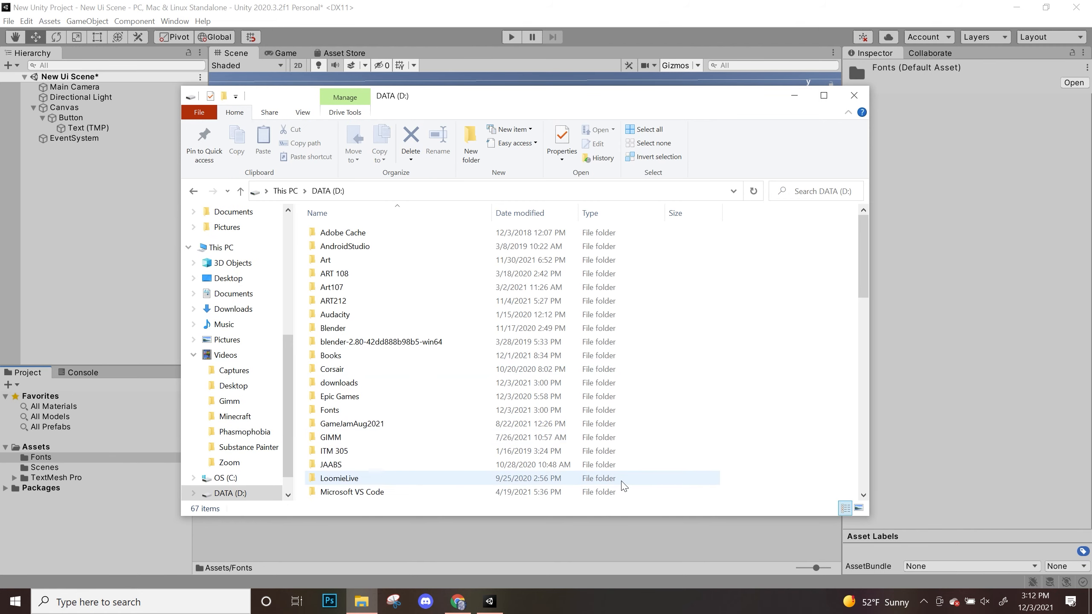
double_click(329, 409)
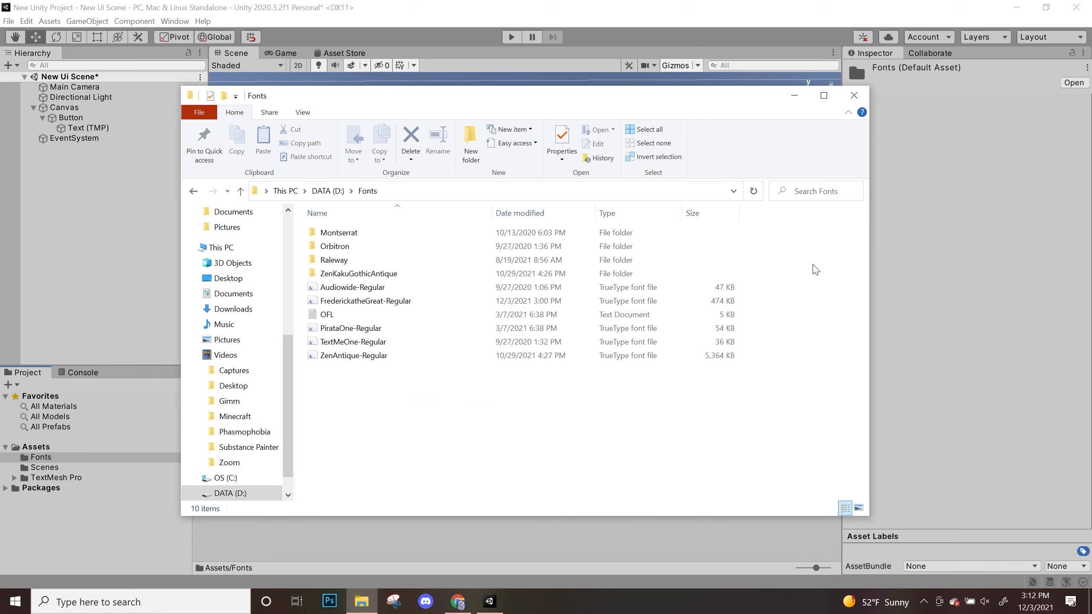
- Import the ZenAntique-Regular font file from the DATA (D:) Fonts folder into the project's Fonts folder, returning to Unity
drag(495, 102, 864, 101)
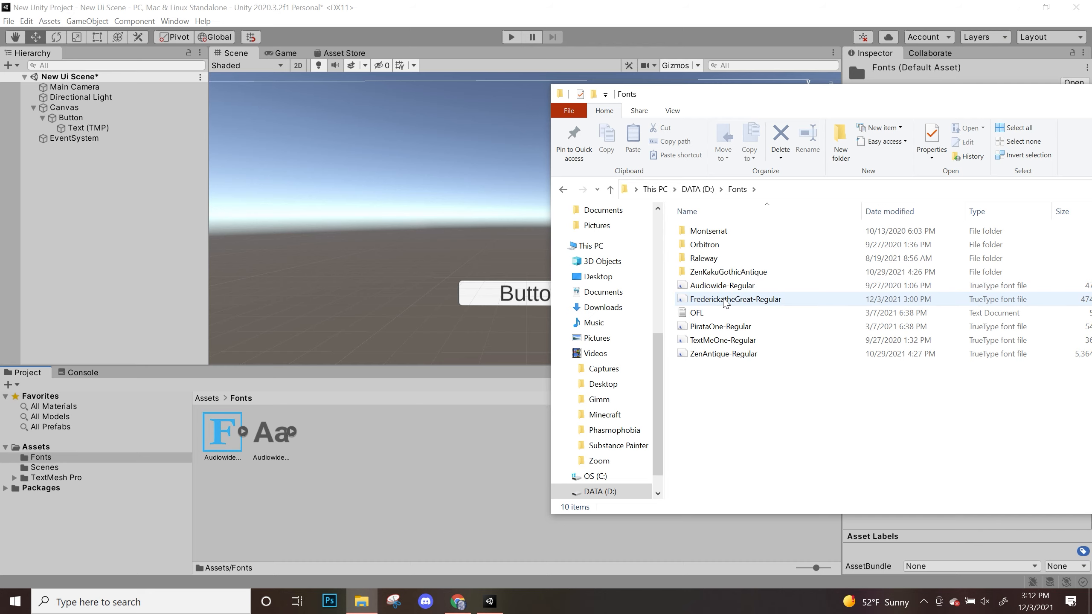
click(717, 354)
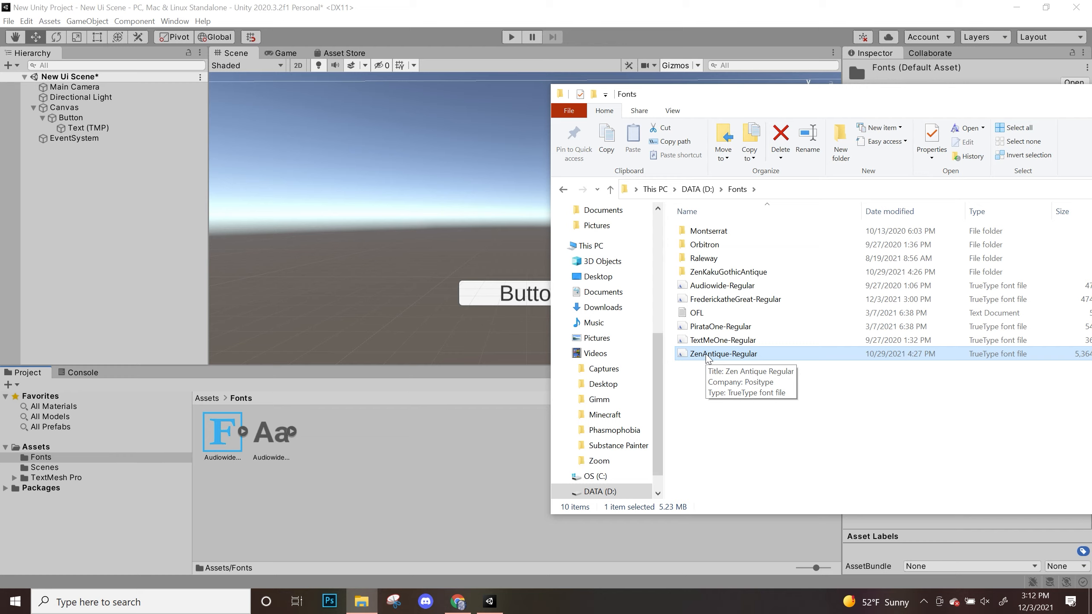
drag(740, 363, 353, 481)
click(353, 475)
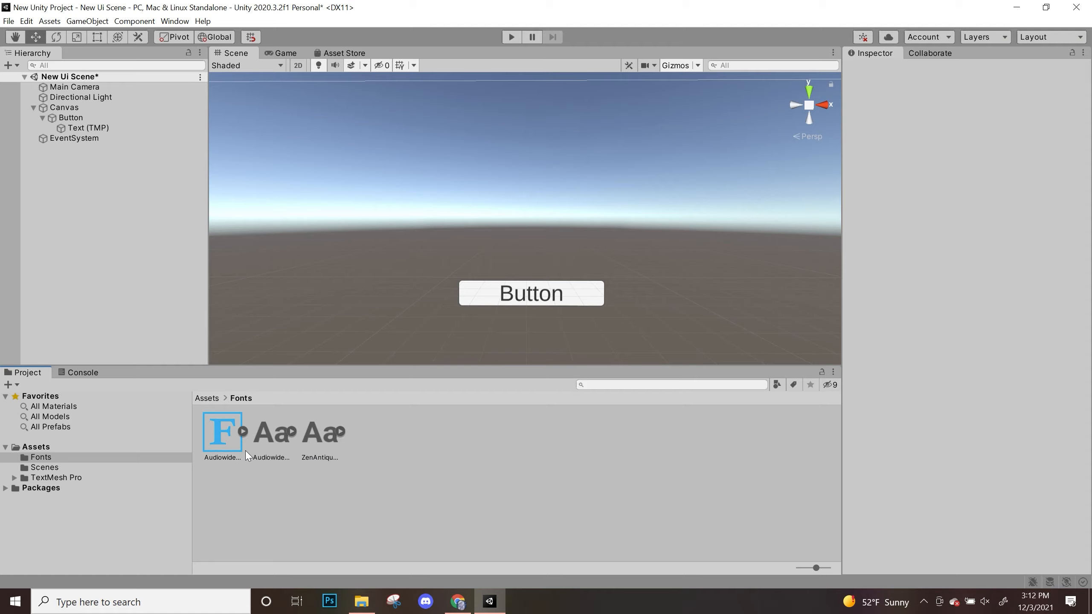
- Create a TextMeshPro Font Asset from the imported ZenAntique-Regular font and look through the new asset's settings
click(319, 436)
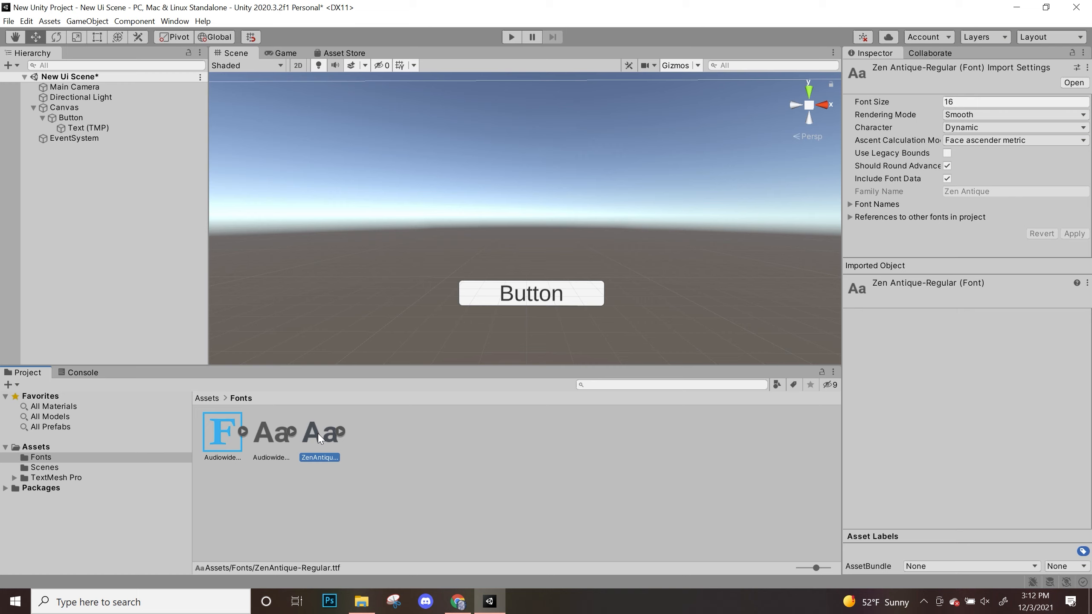
right_click(319, 438)
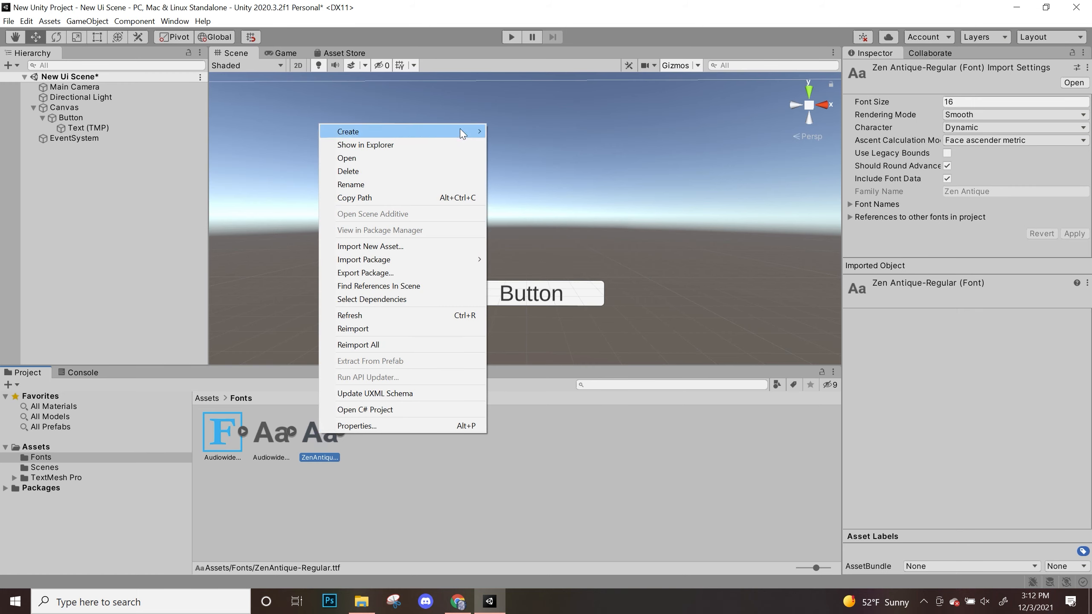
mouse_move(465, 129)
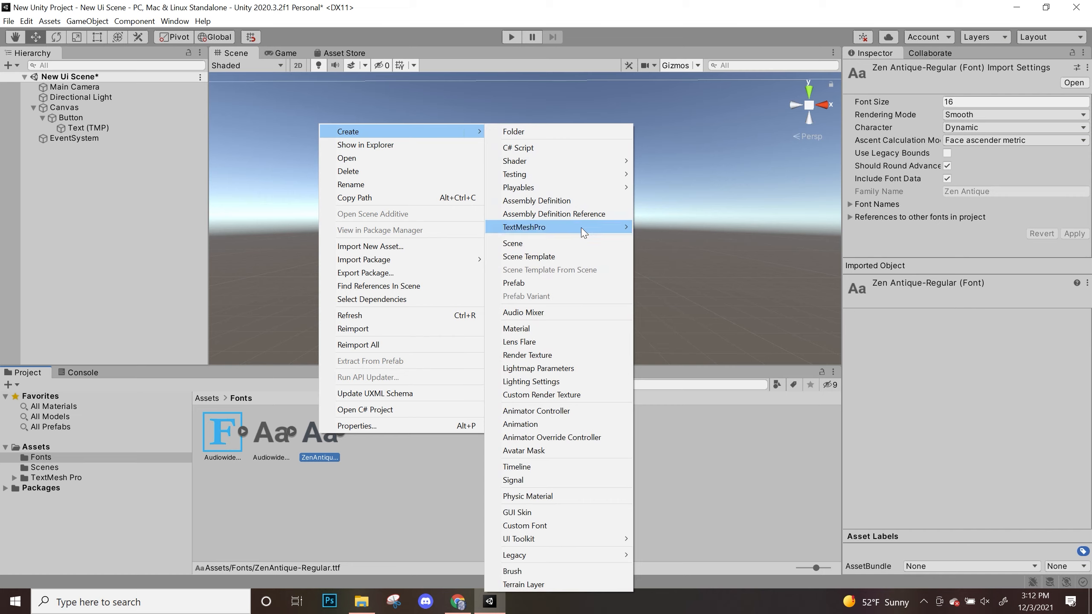
mouse_move(575, 232)
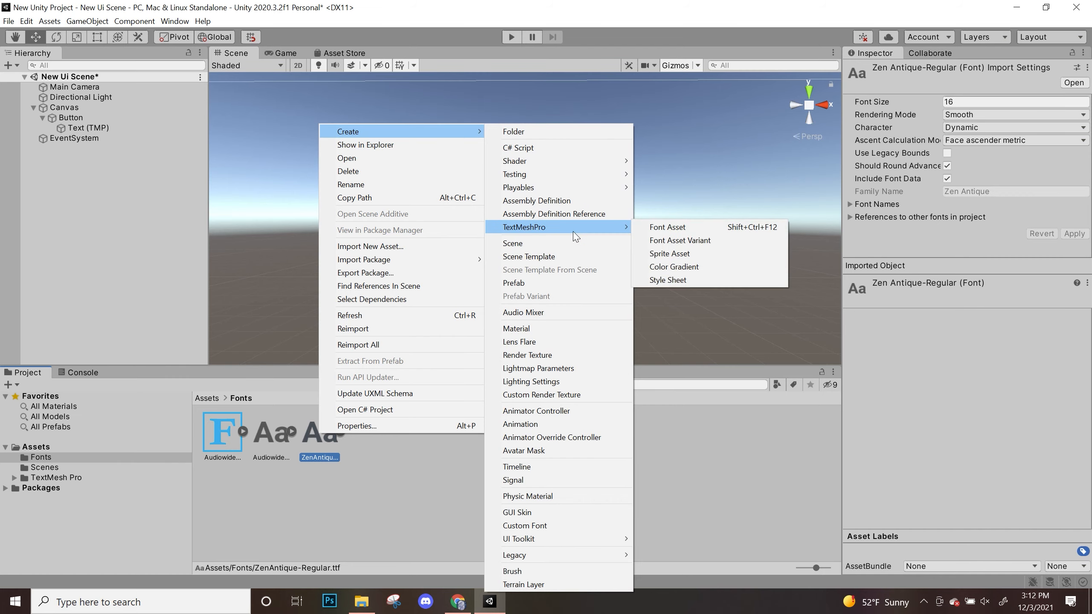
click(671, 231)
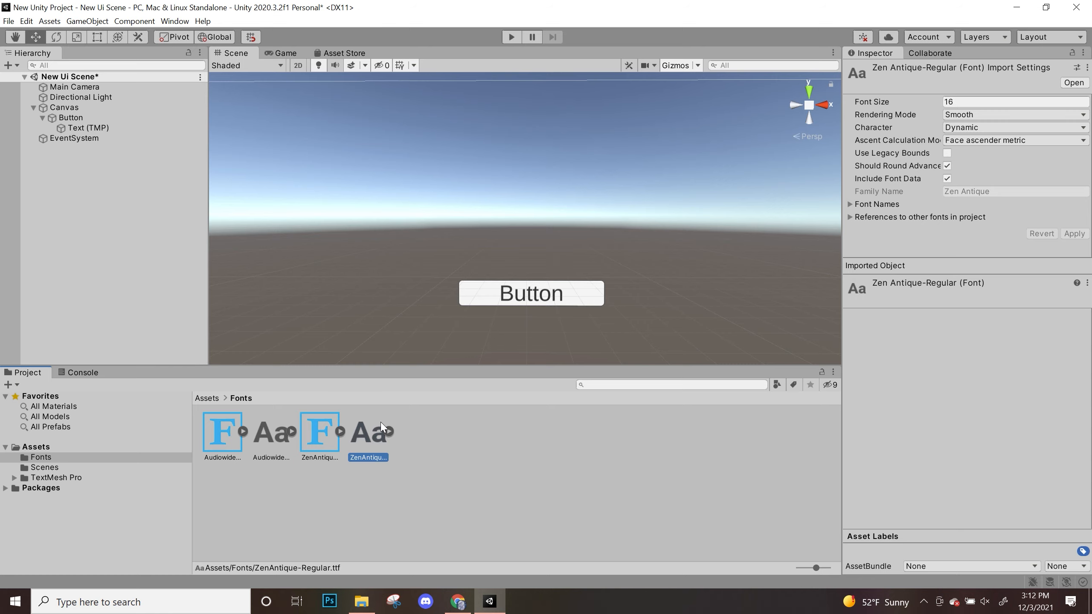
click(323, 438)
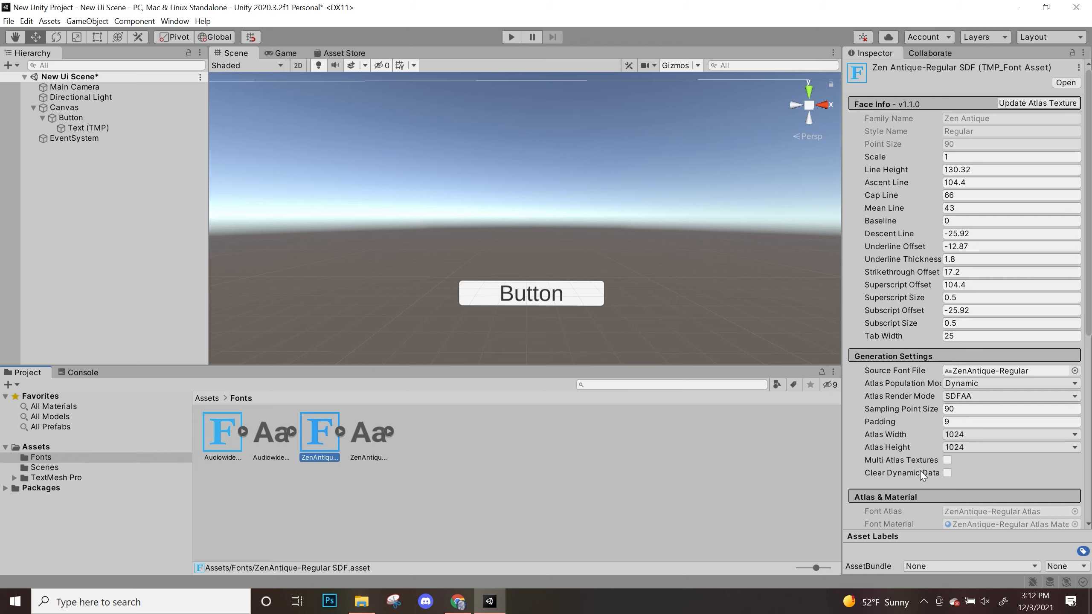
scroll(924, 473, down, 10)
scroll(970, 447, up, 10)
- Set the Font Asset of the button's child text to ZenAntique-Regular SDF and view the button up close
click(114, 129)
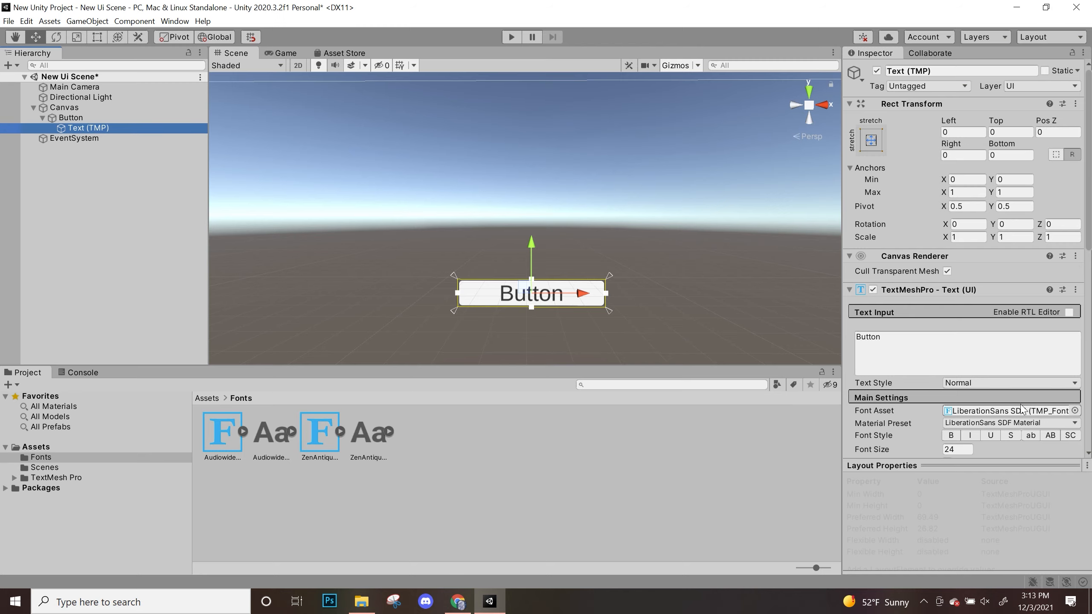
click(1075, 410)
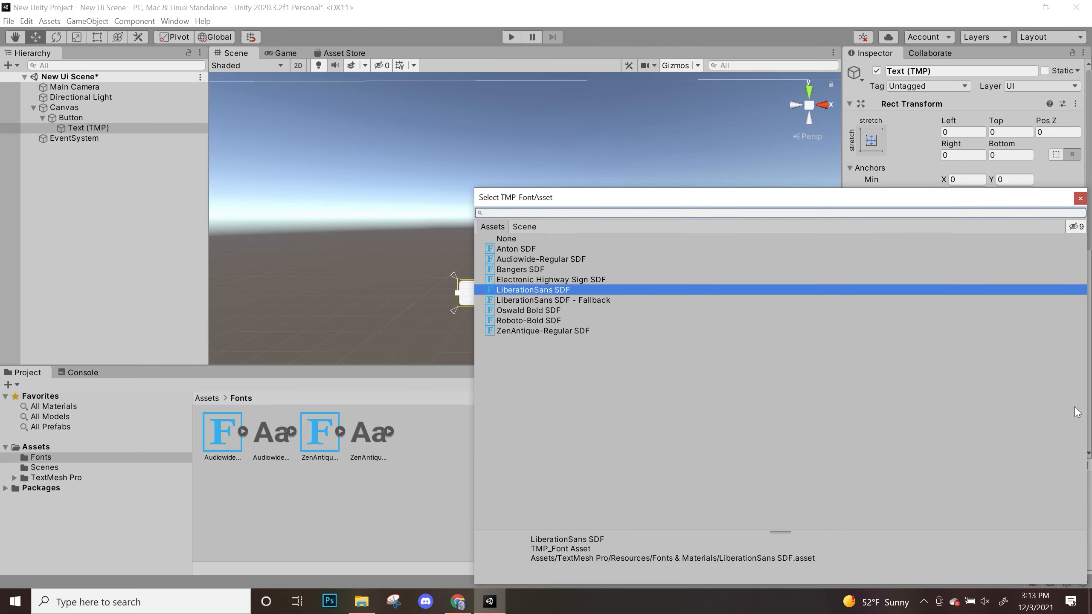
double_click(543, 331)
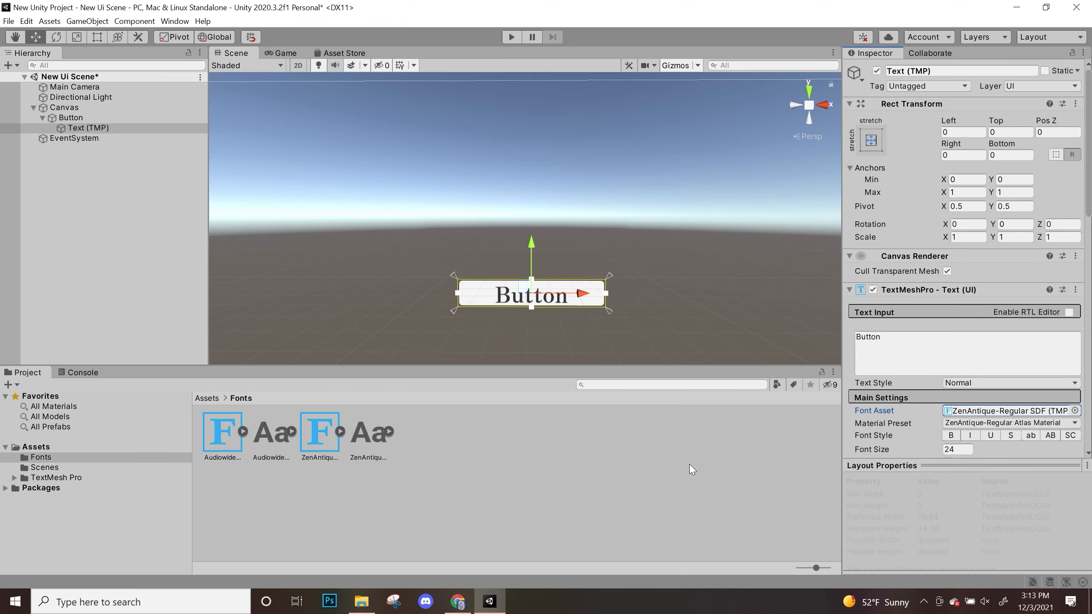
scroll(541, 307, up, 3)
middle_drag(570, 331, 587, 237)
scroll(588, 258, up, 3)
alt+drag(578, 278, 584, 258)
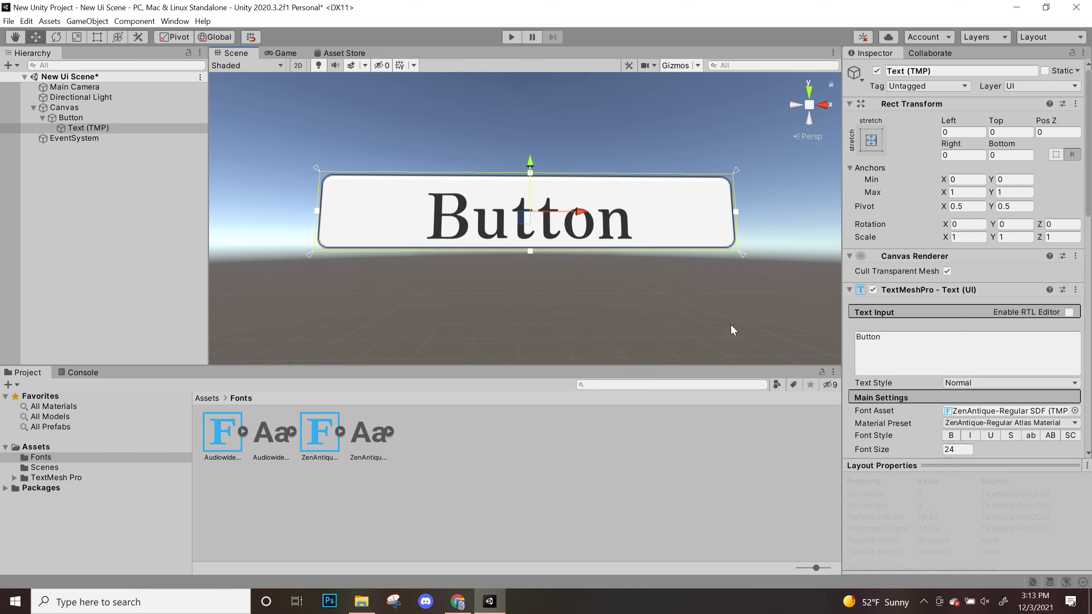
- Preview the other available font assets on the button text, from Bangers SDF to Roboto-Bold SDF, then return to ZenAntique-Regular SDF
click(1075, 411)
click(550, 270)
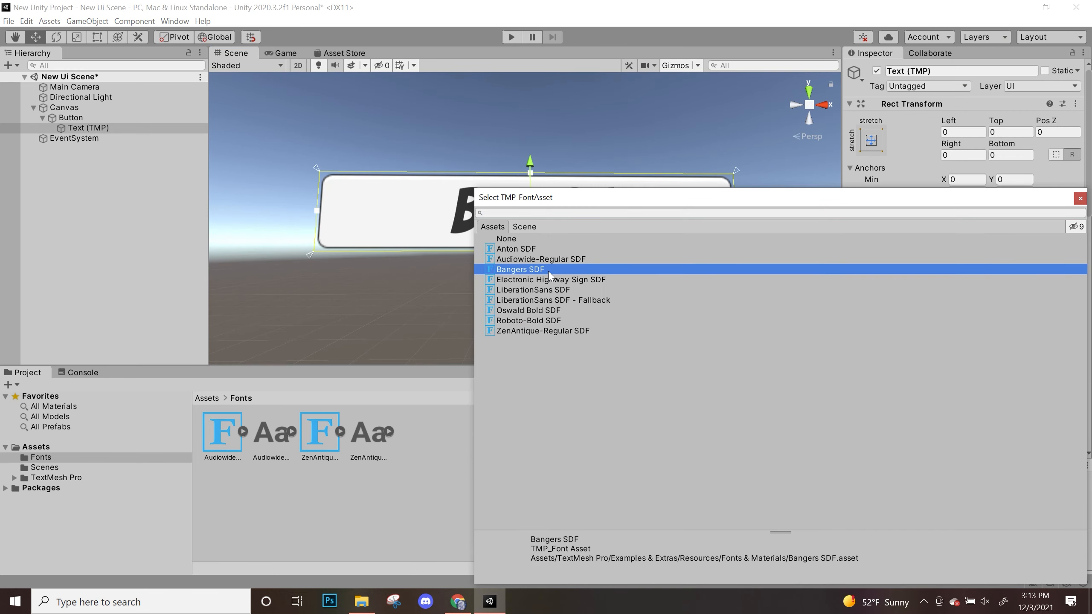
drag(585, 200, 826, 187)
click(773, 235)
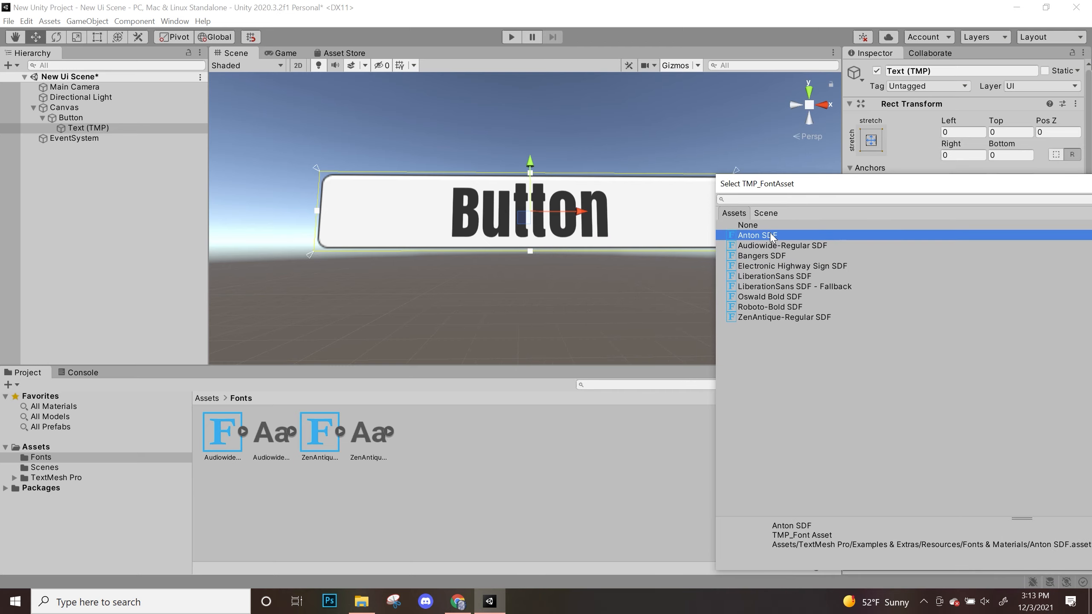
click(779, 246)
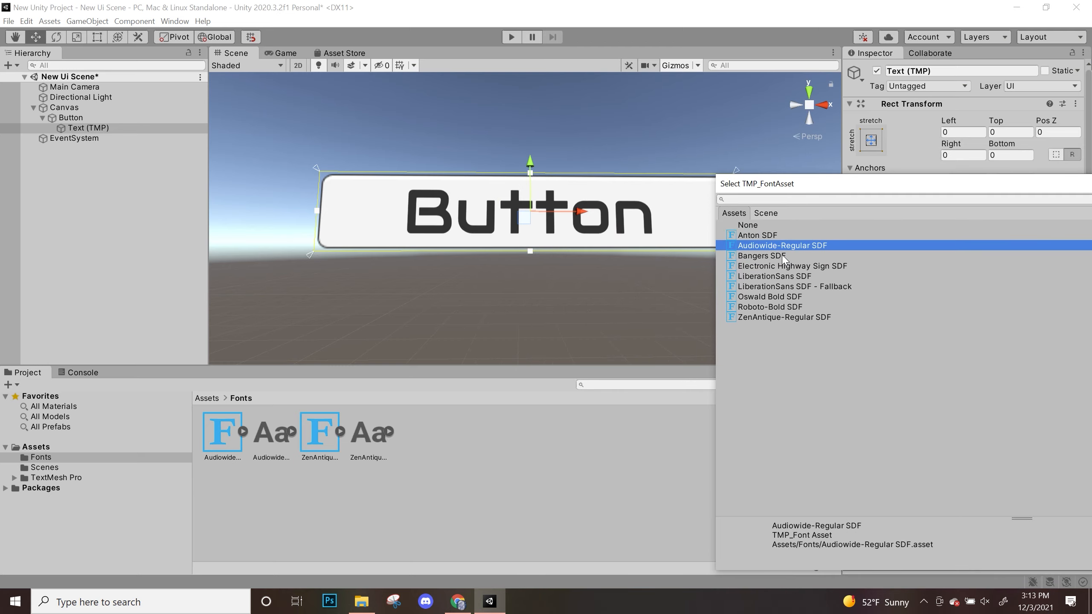
click(783, 256)
click(785, 266)
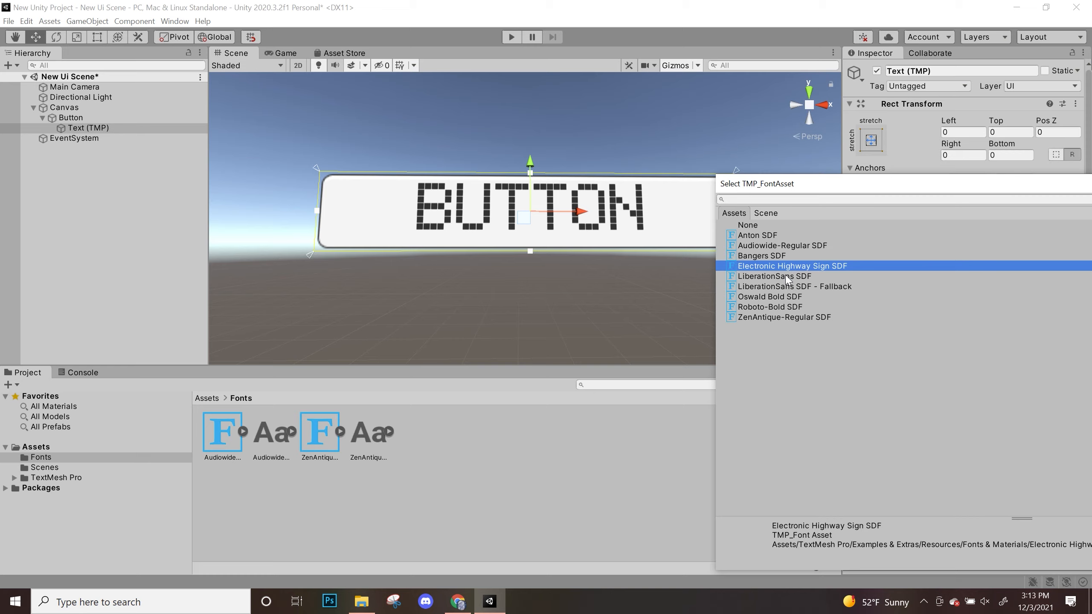
click(782, 276)
click(777, 287)
click(768, 299)
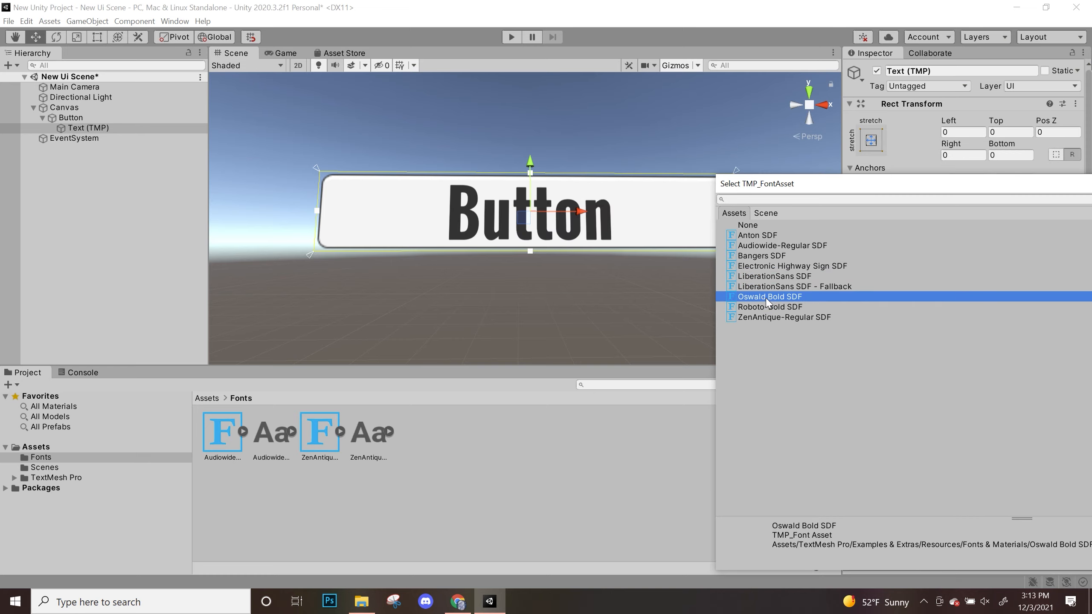
click(770, 306)
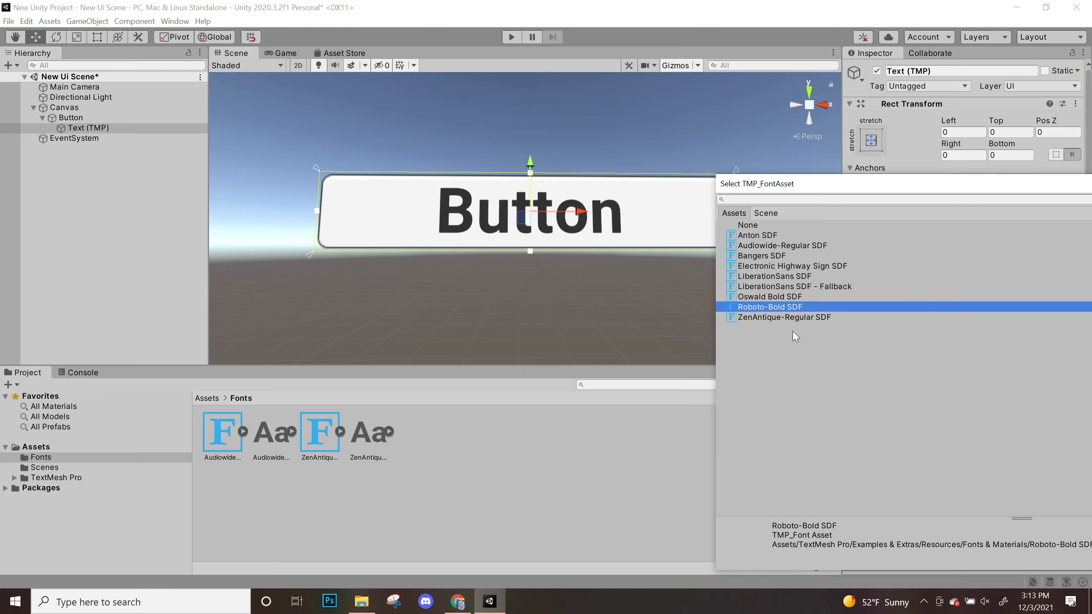
click(790, 317)
drag(894, 185, 385, 184)
click(811, 184)
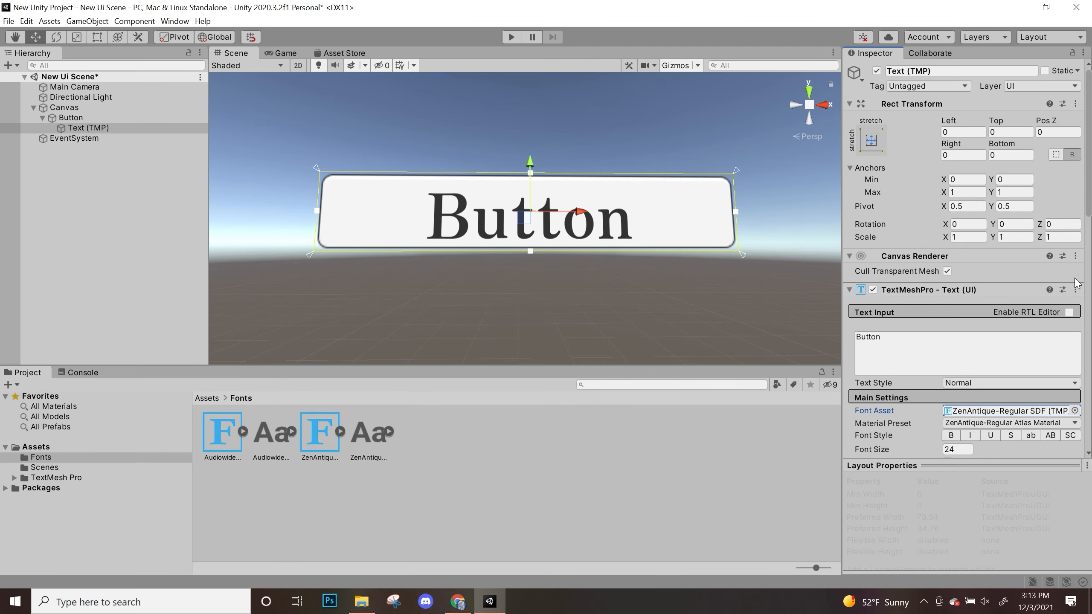
scroll(1076, 282, down, 5)
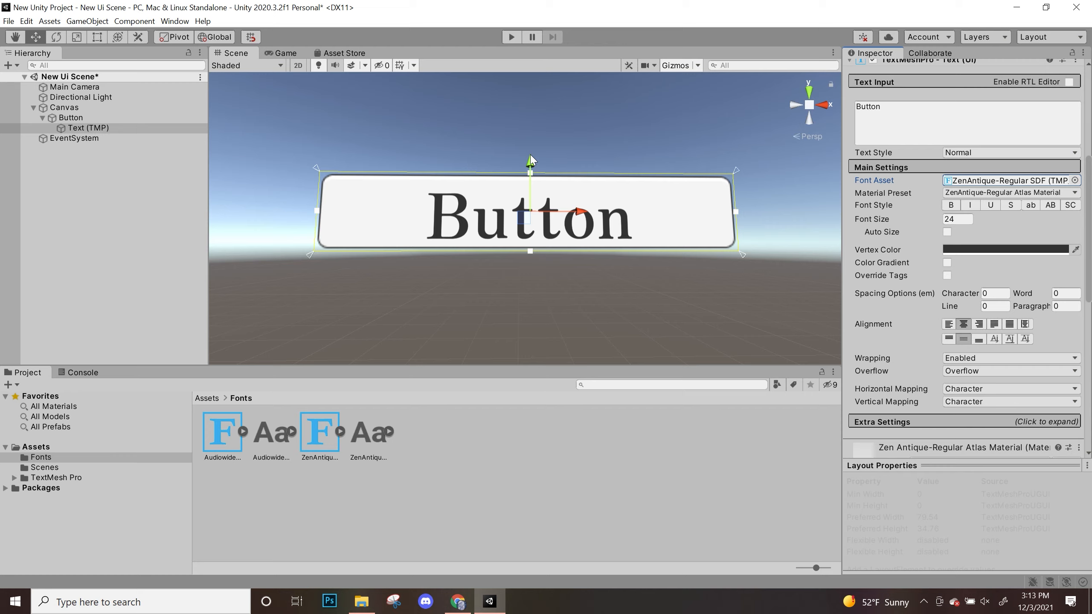
drag(530, 157, 531, 153)
key(ctrl+z)
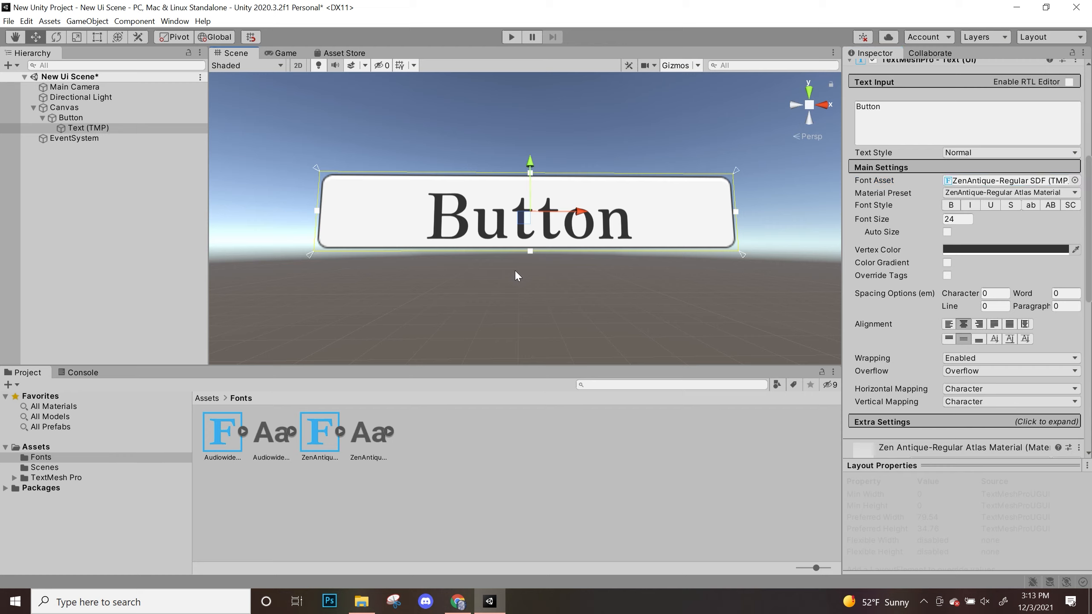
- Raise the bottom edge of the text's rectangle slightly so the word sits vertically centred in the button
drag(530, 251, 531, 241)
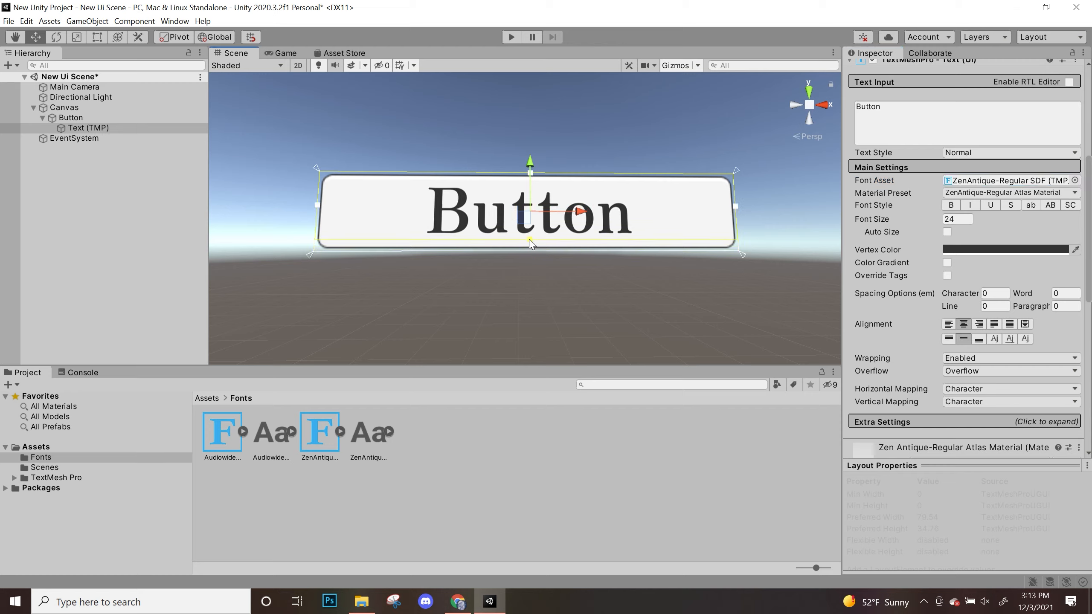
click(510, 322)
mouse_move(534, 304)
alt+mouse_down()
mouse_move(568, 337)
mouse_move(525, 309)
alt+mouse_up()
- Set the Vertex Color of the button's text to dark green (0E8E0B)
click(547, 242)
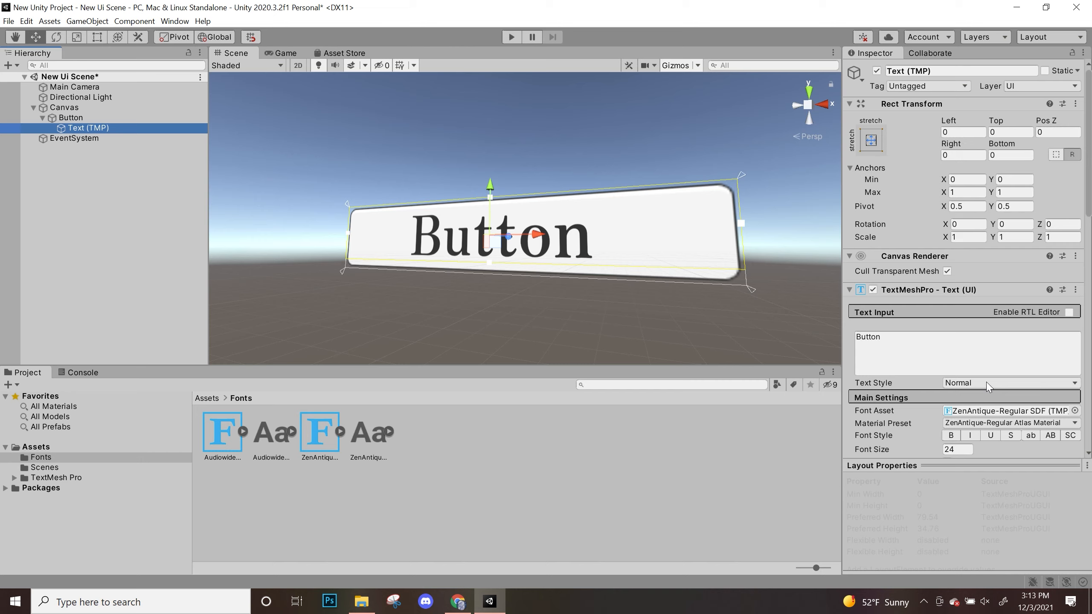
scroll(981, 409, down, 8)
scroll(1019, 344, down, 10)
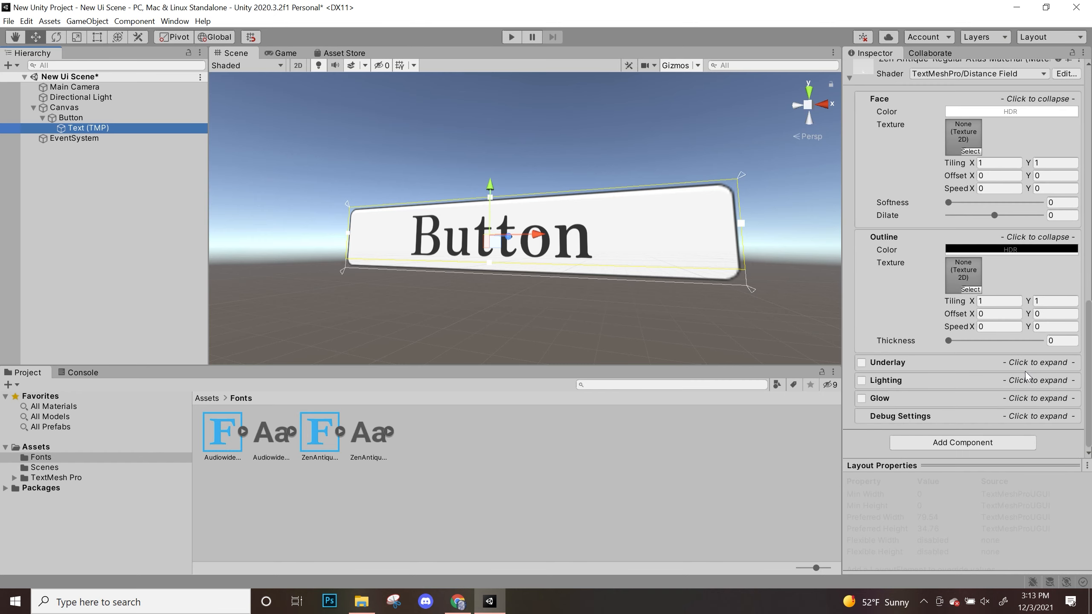
scroll(1023, 373, up, 12)
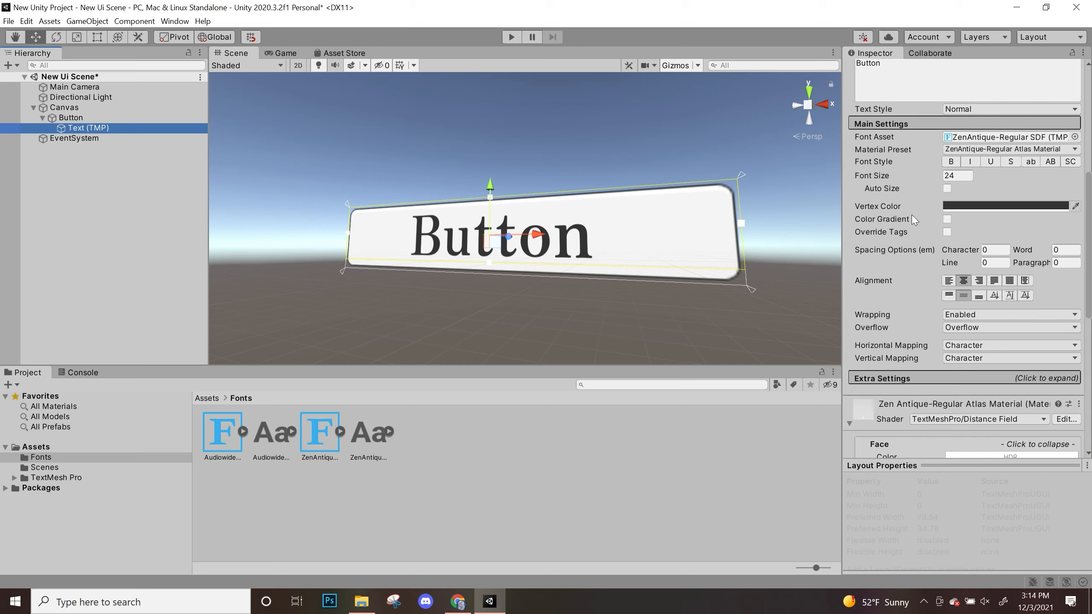
click(1034, 206)
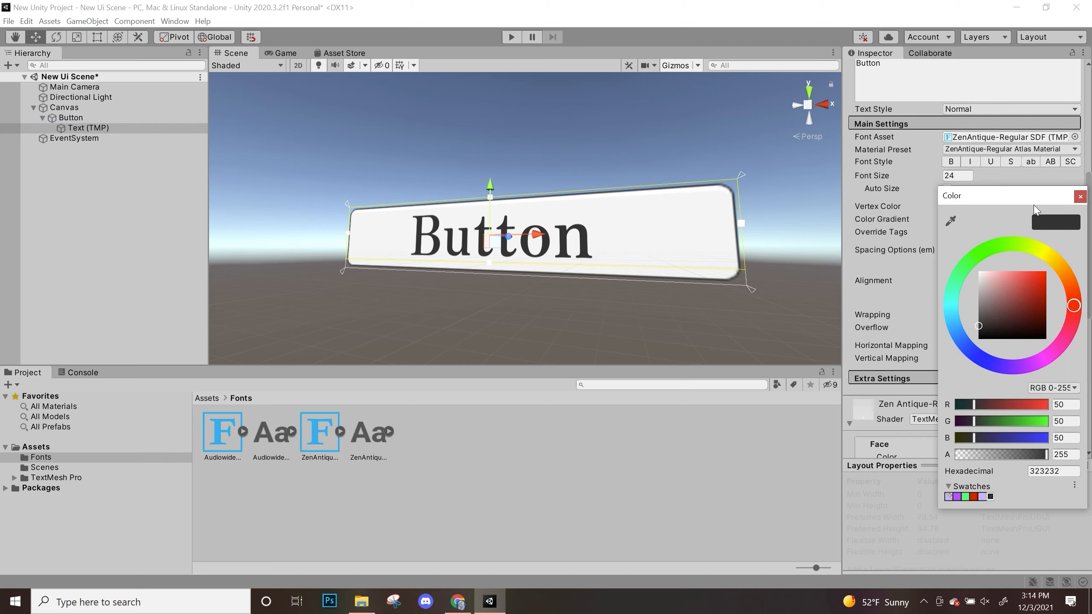
click(983, 249)
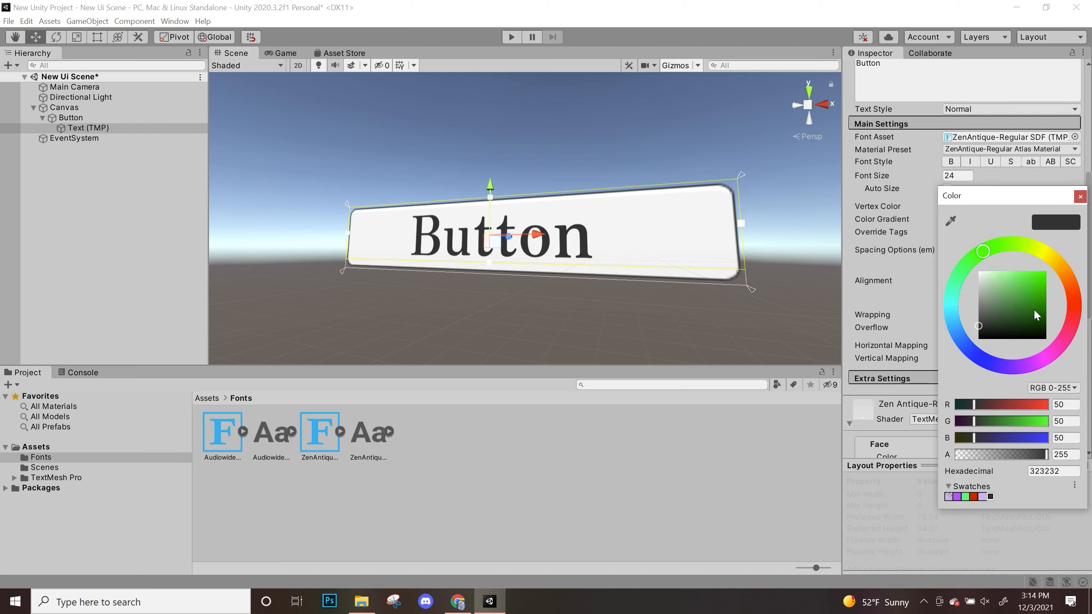
drag(1034, 308, 1021, 283)
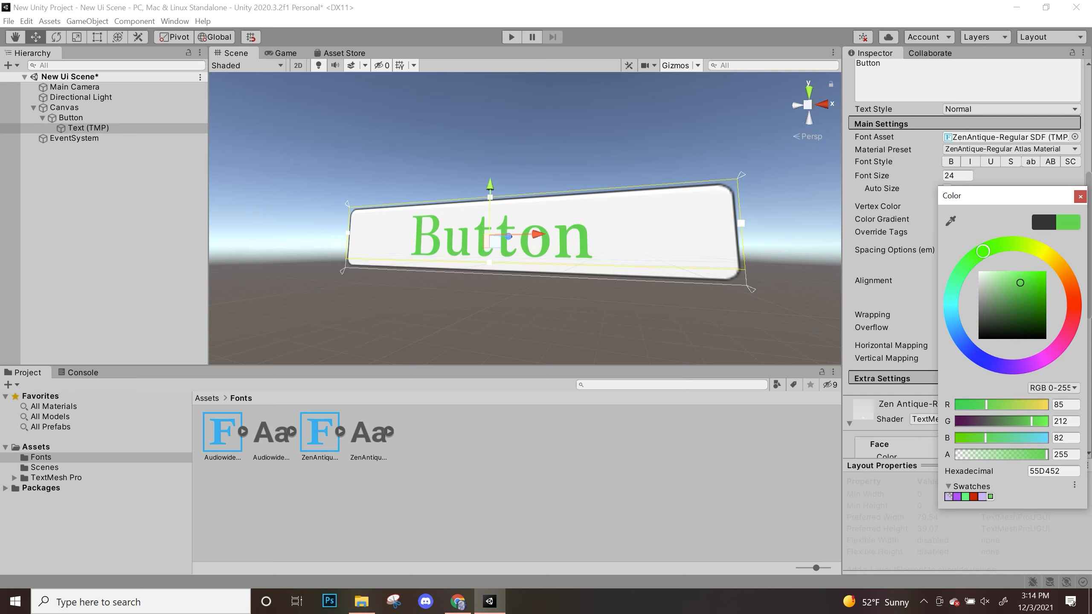
mouse_move(1019, 285)
mouse_down()
mouse_move(1031, 285)
mouse_move(1031, 299)
mouse_up()
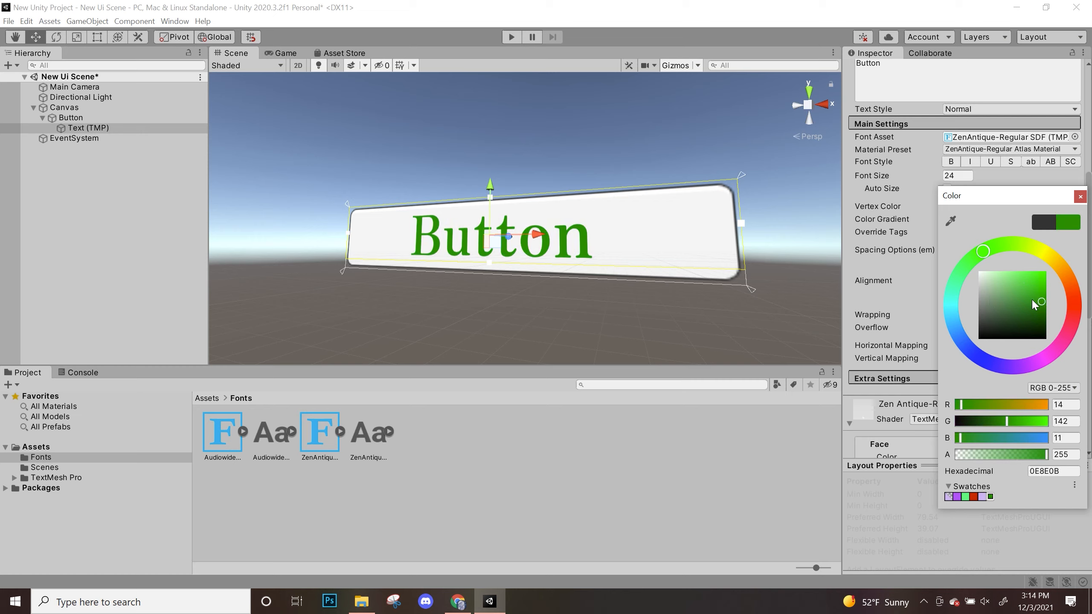
click(911, 202)
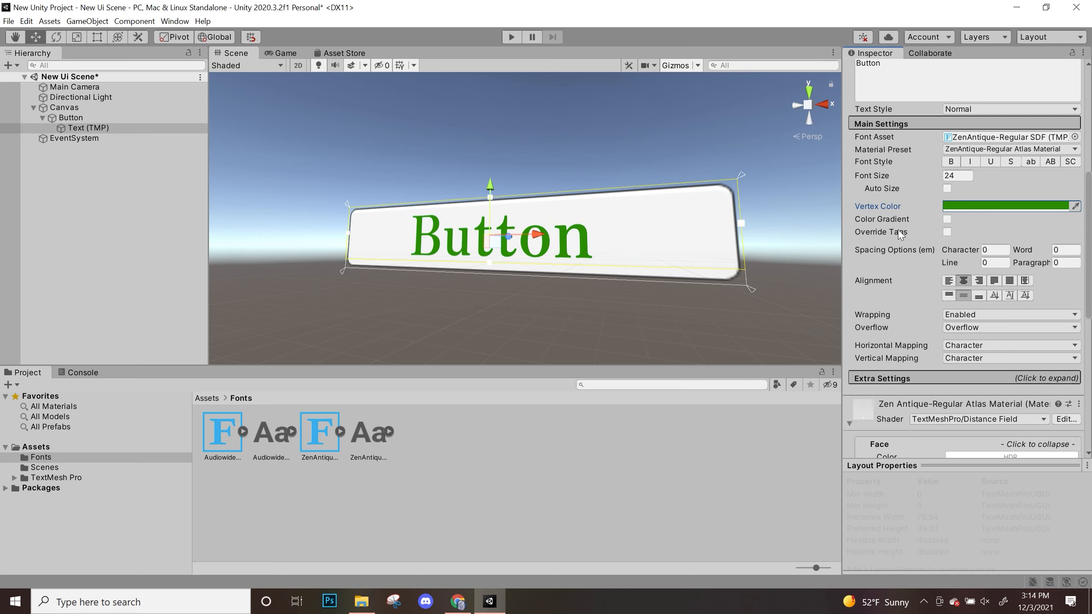
- Enable Color Gradient on the button's text with the Four Corners Gradient color mode
click(947, 219)
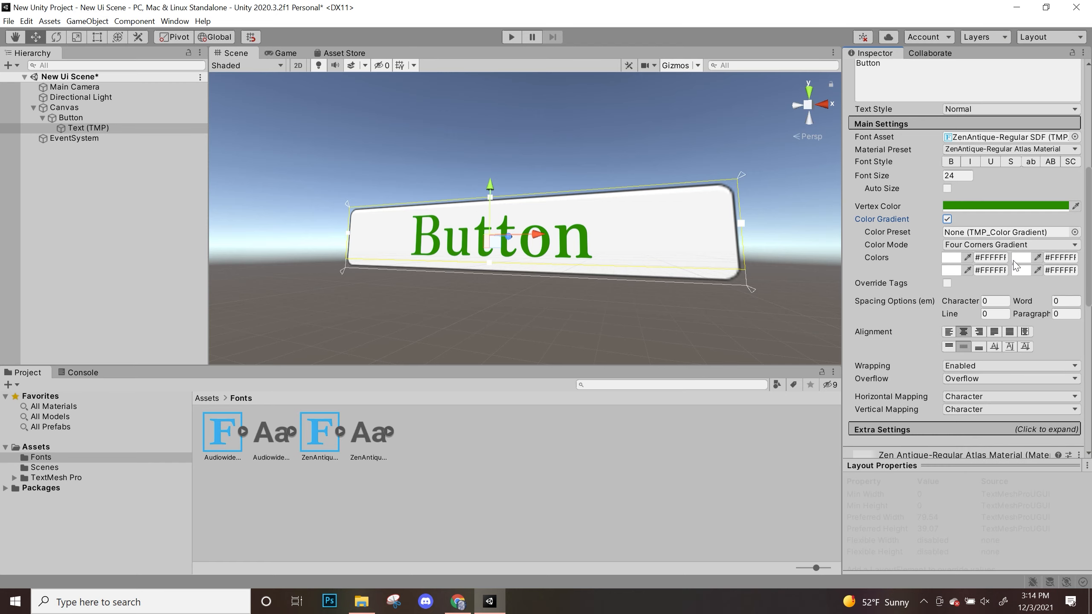
click(1010, 245)
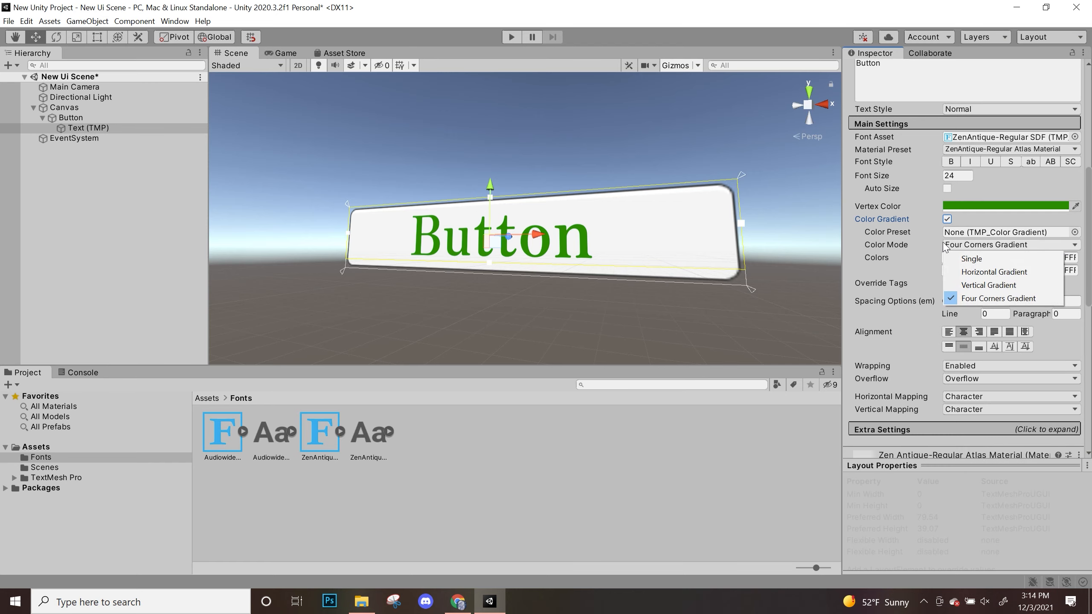
click(962, 294)
- Set the text gradient's top-left and bottom-left corner colors to two different dark green shades
click(950, 260)
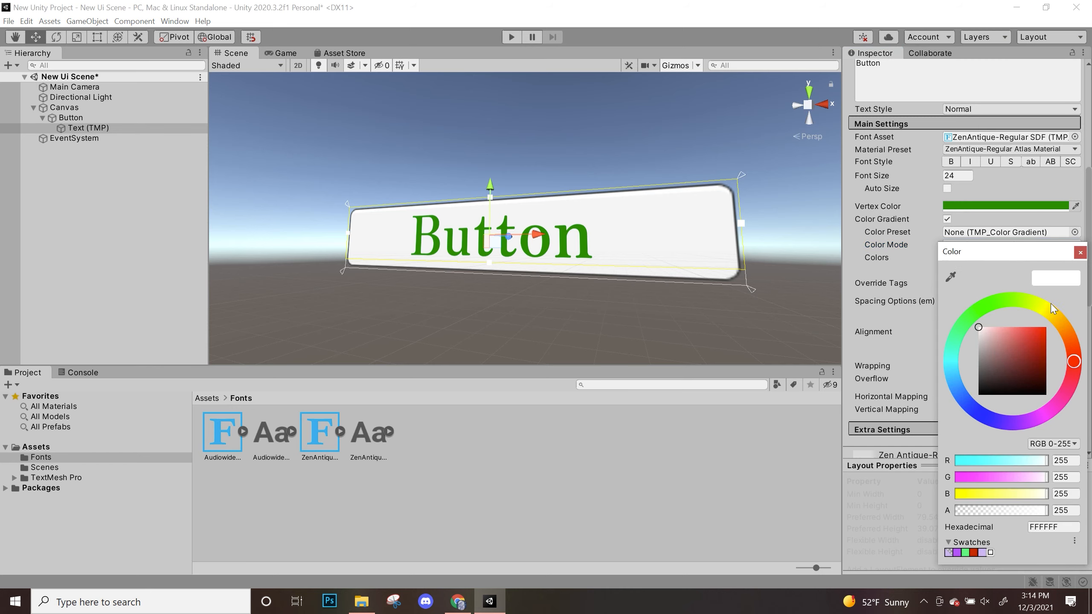
click(968, 316)
mouse_move(997, 347)
mouse_down()
mouse_move(1034, 358)
mouse_move(1030, 384)
mouse_move(989, 384)
mouse_move(1021, 372)
mouse_move(958, 349)
mouse_move(963, 337)
mouse_move(1028, 375)
mouse_up()
click(912, 263)
click(951, 271)
click(921, 277)
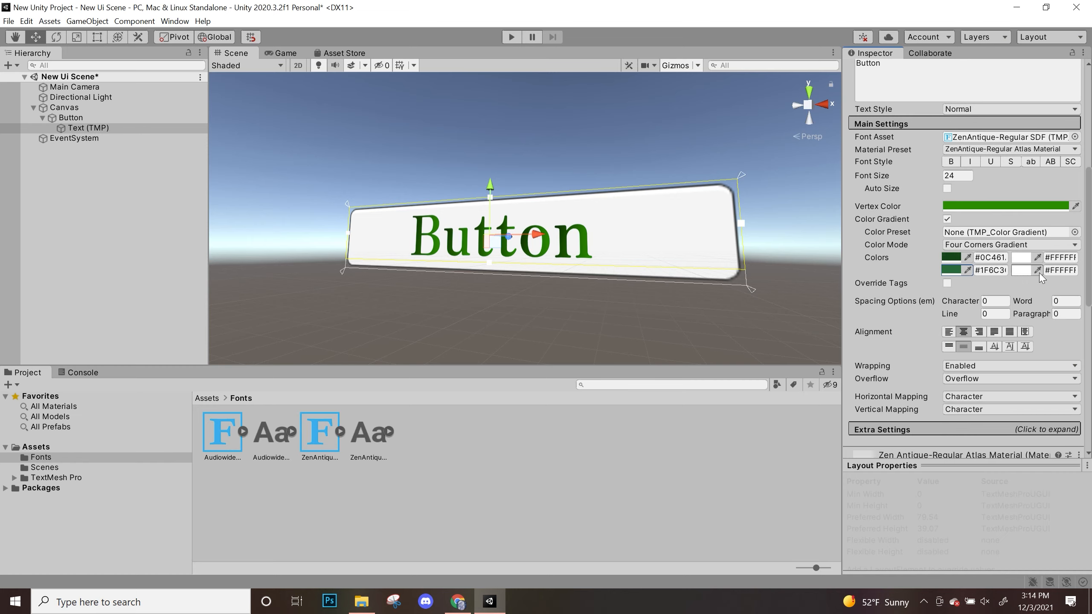
- Set the text gradient's top-right corner color to muted green 619879 and its bottom-right corner color to light green 97DBAE
click(1021, 270)
click(959, 328)
drag(993, 335, 1003, 355)
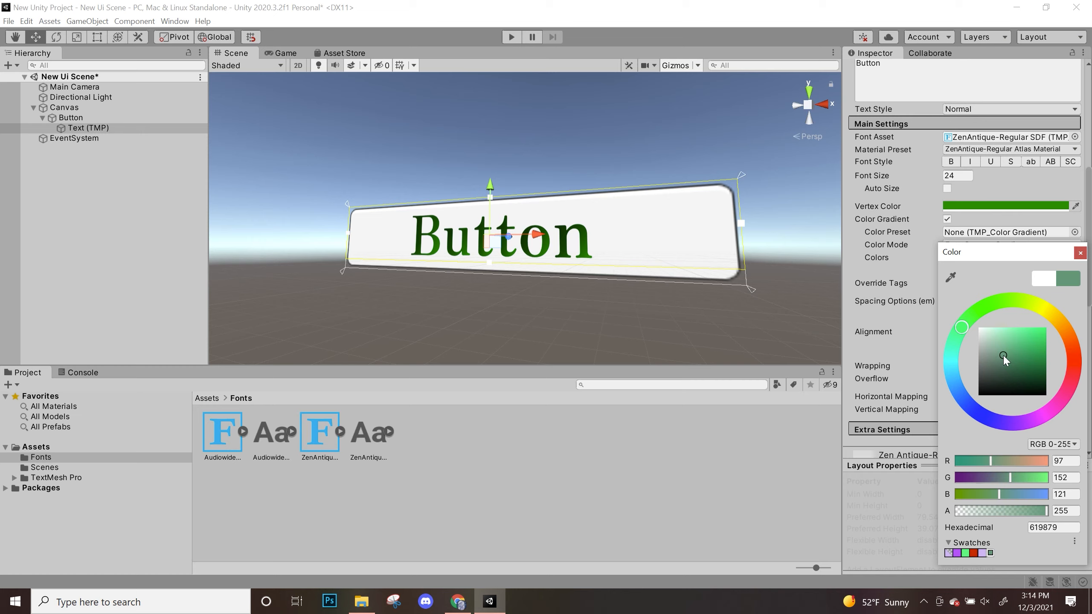
click(910, 273)
click(1021, 271)
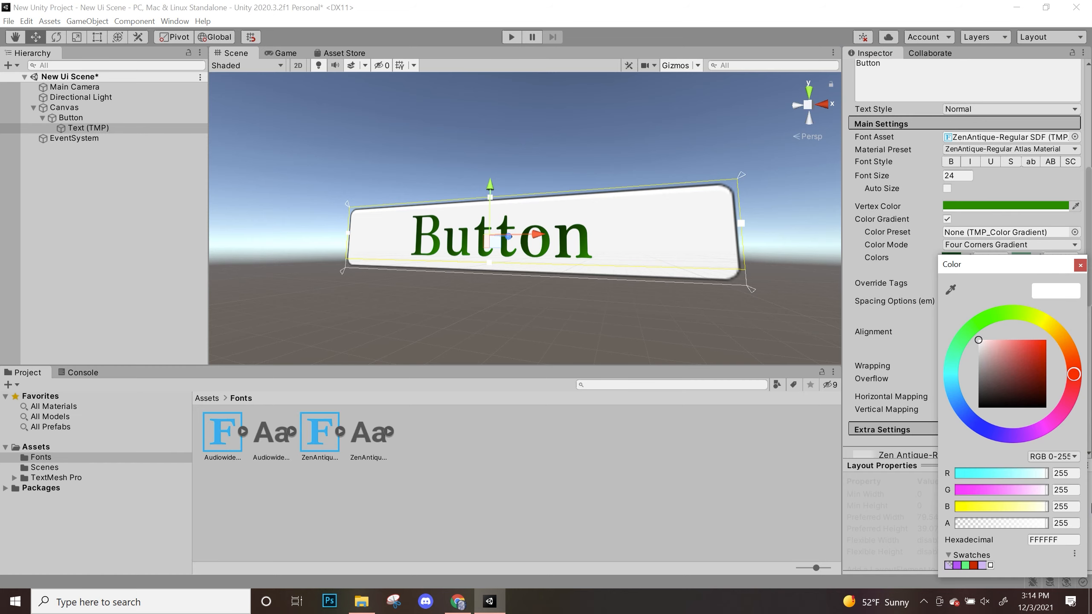
click(975, 325)
mouse_move(979, 359)
mouse_down()
mouse_move(1002, 368)
mouse_move(1020, 356)
mouse_move(1019, 389)
mouse_move(1001, 351)
mouse_move(956, 334)
mouse_move(966, 337)
mouse_up()
- Examine the gradient on the button's text up close and review its TextMeshPro color settings
scroll(490, 338, up, 3)
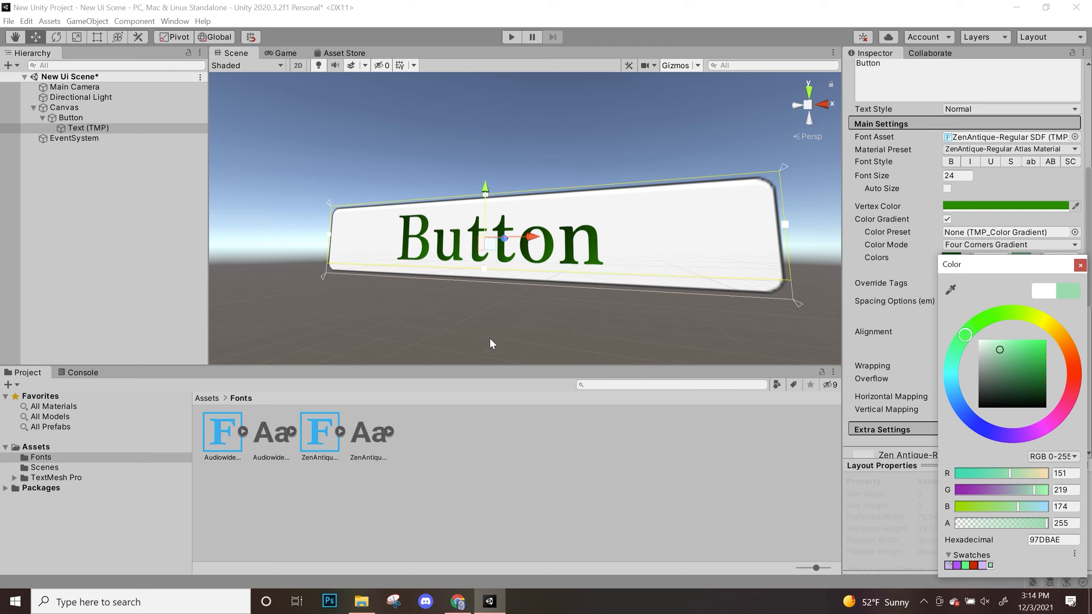
scroll(495, 340, up, 2)
alt+drag(503, 343, 539, 271)
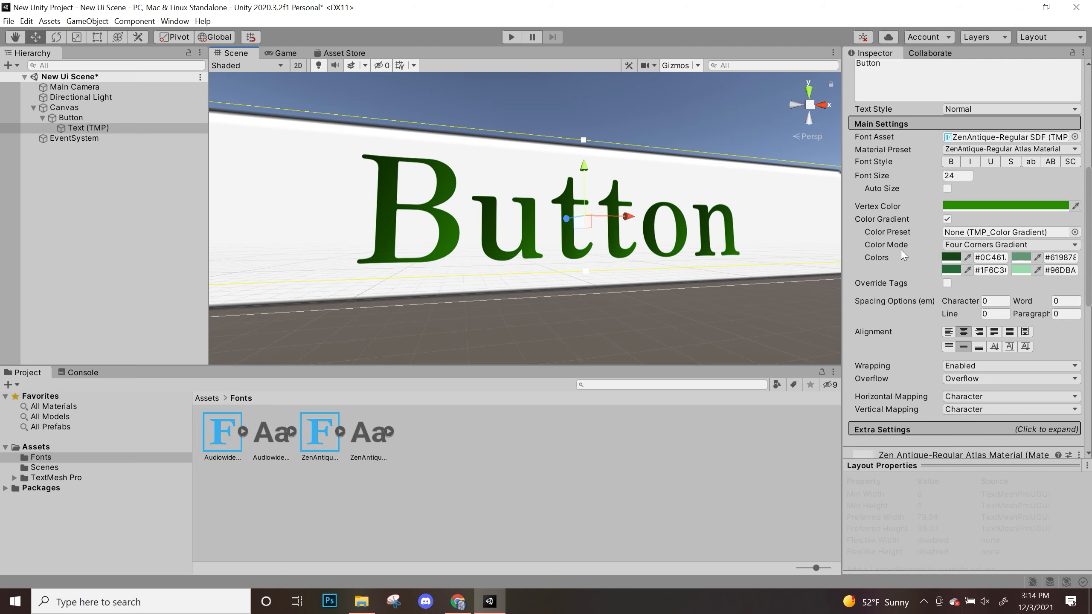
alt+drag(614, 255, 576, 248)
scroll(953, 332, down, 3)
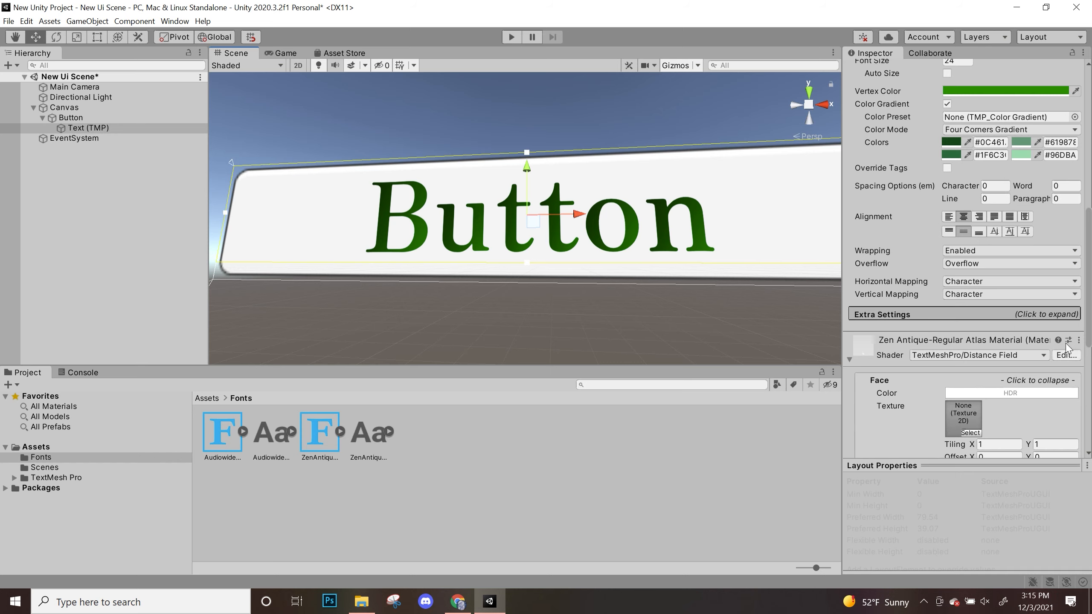
scroll(958, 258, up, 6)
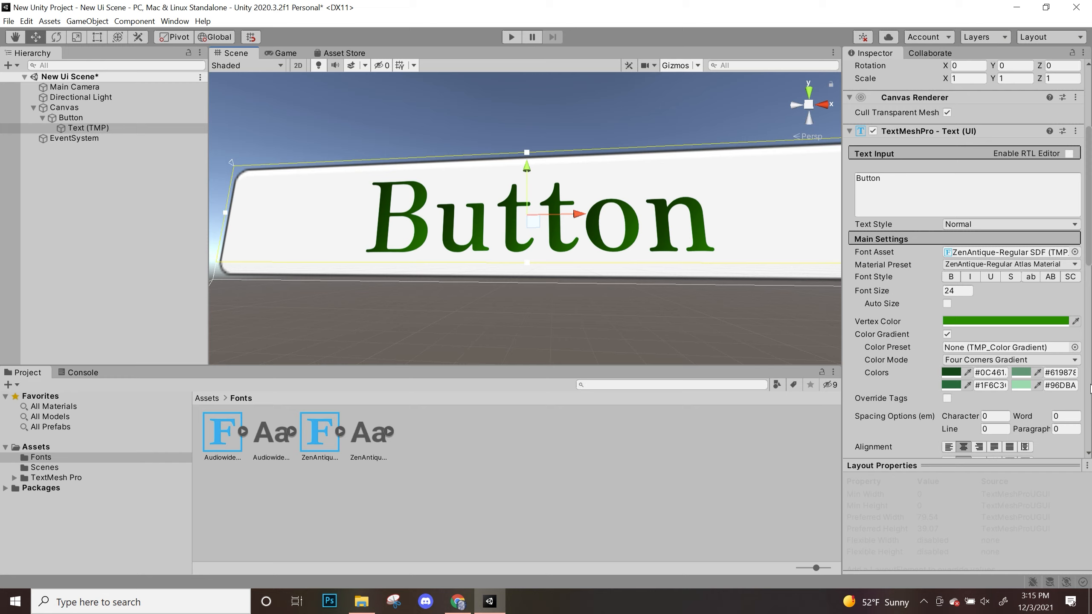
scroll(627, 285, down, 2)
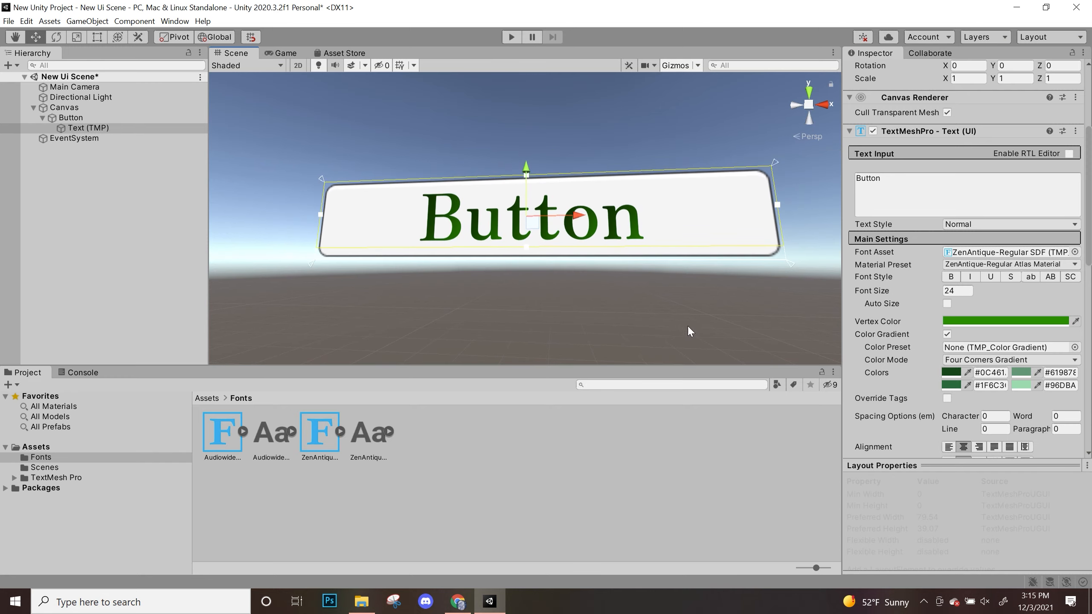
click(995, 322)
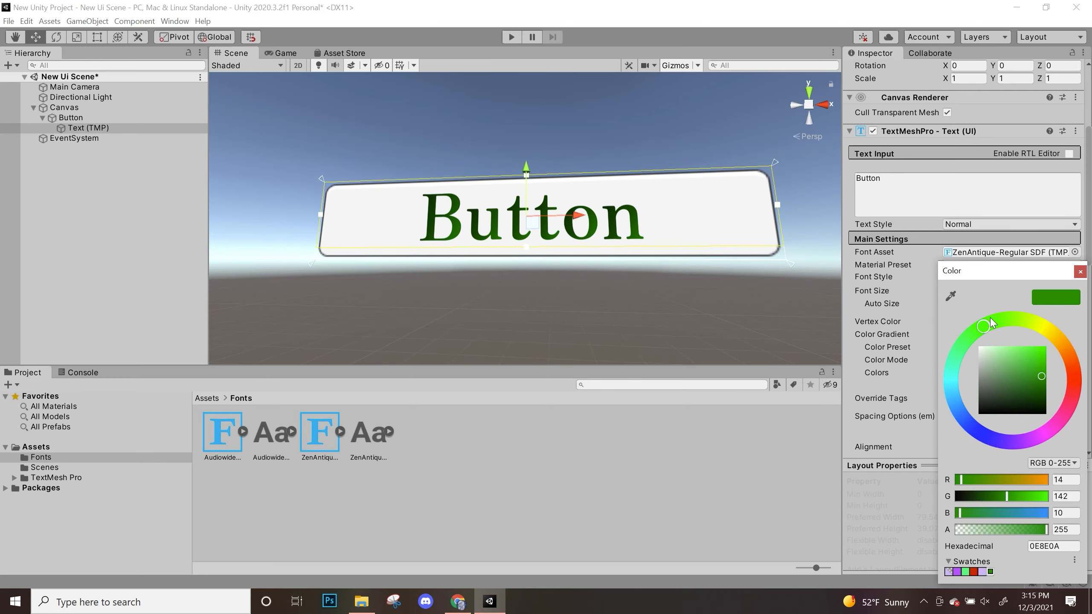
- Set the Color of the Button object's Image component to pale cream-green F4F8E7
click(66, 119)
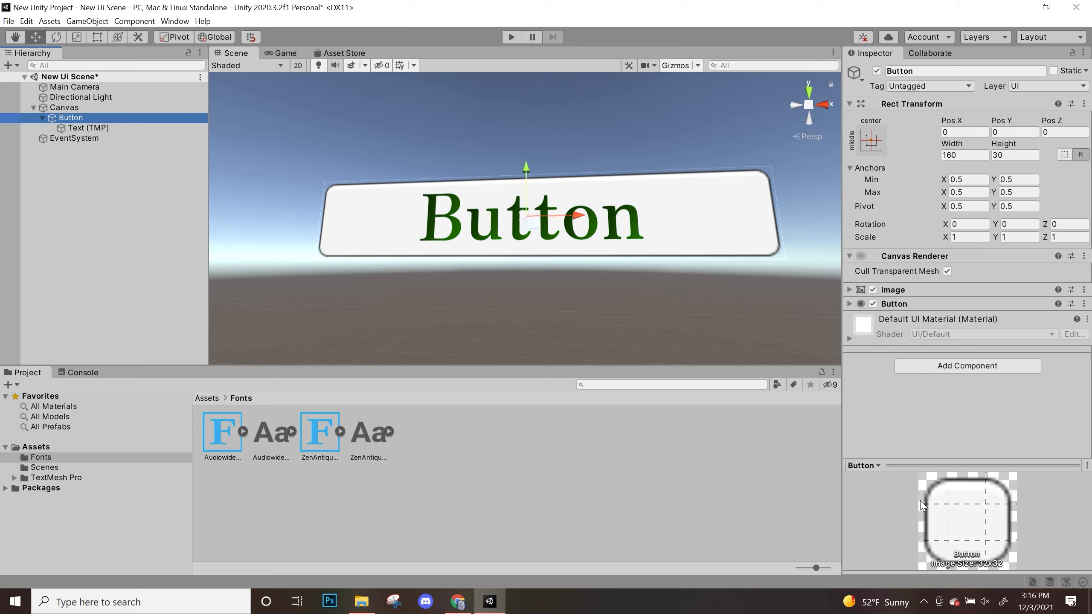
click(849, 290)
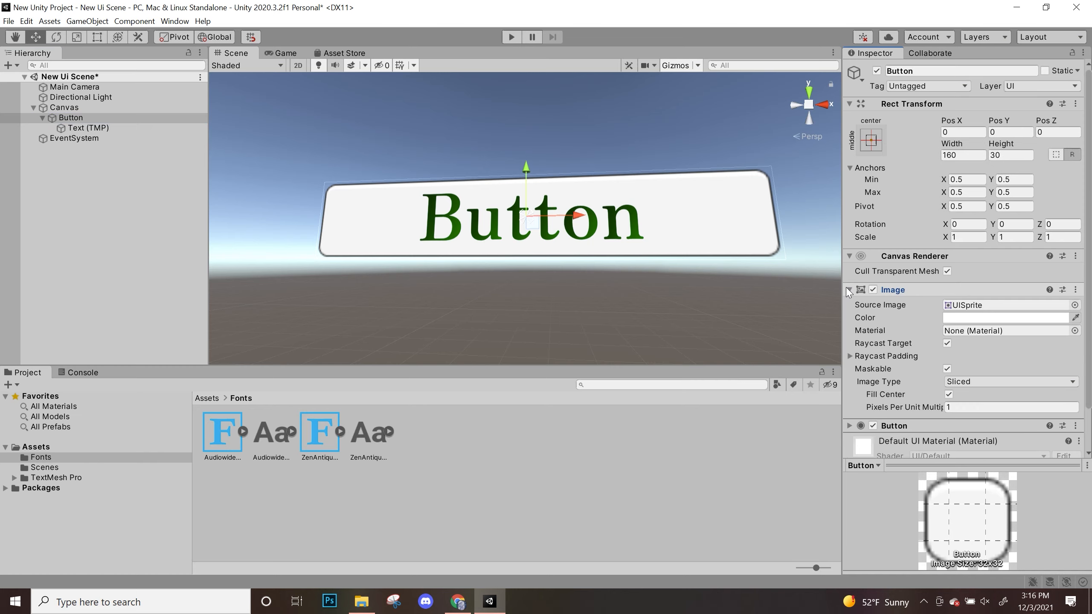
click(998, 318)
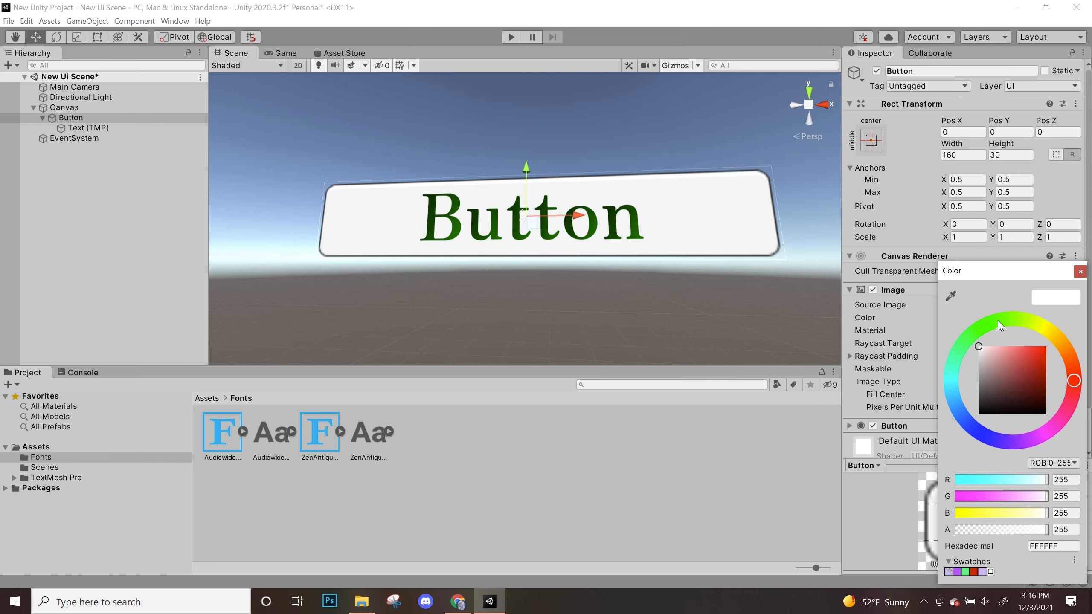
click(1000, 326)
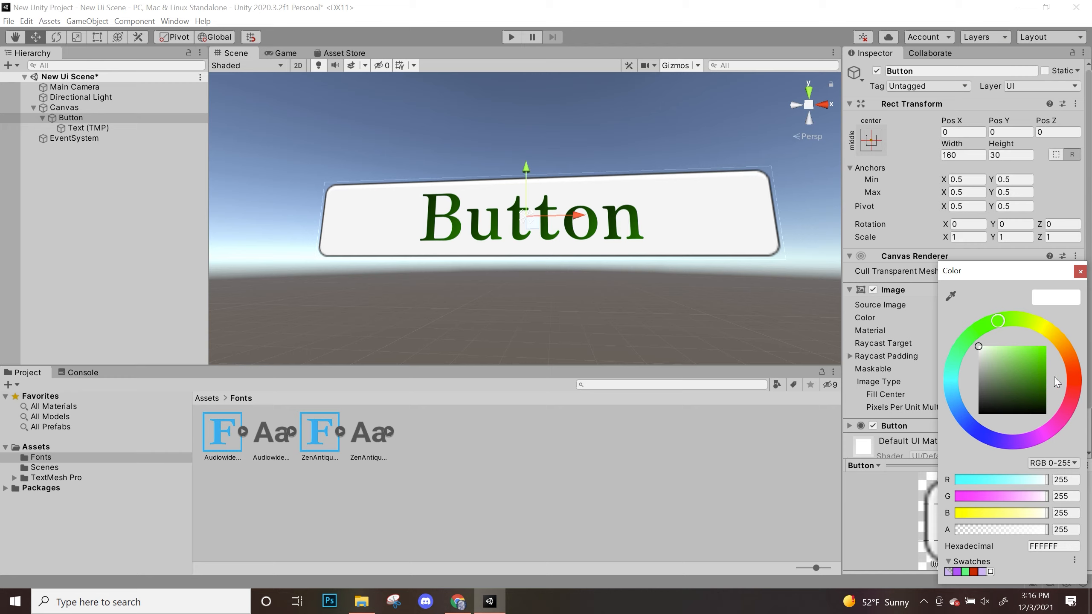
click(945, 395)
mouse_move(993, 365)
mouse_down()
mouse_move(1022, 350)
mouse_move(1000, 347)
mouse_move(1029, 323)
mouse_move(985, 350)
mouse_up()
click(1022, 321)
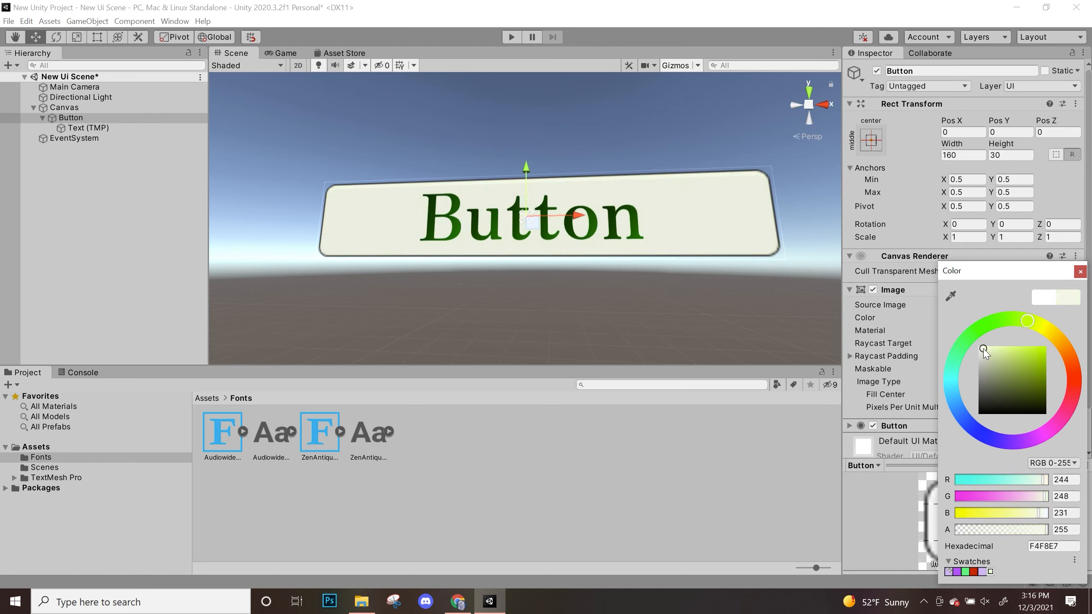
click(905, 223)
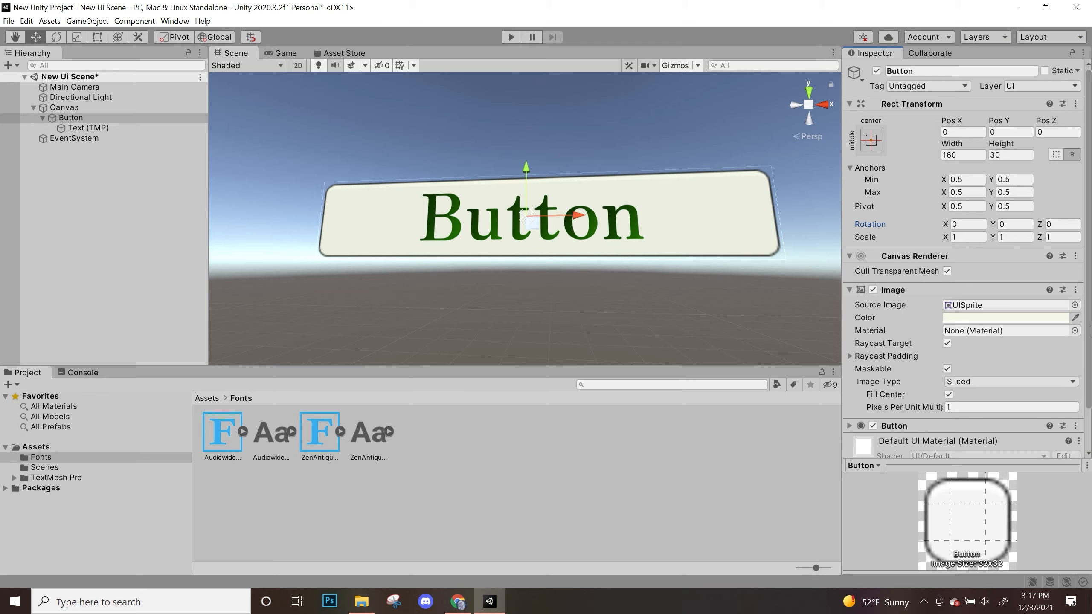
- Examine the button's background and corner up close, and review its Button component's Color Tint transition settings
scroll(983, 384, down, 3)
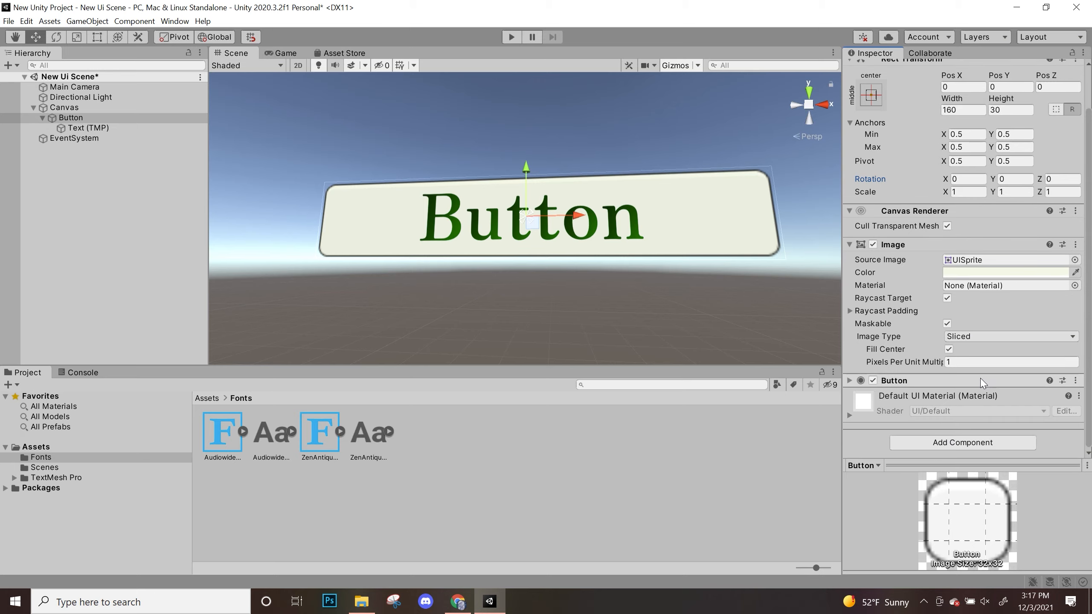
scroll(500, 253, up, 5)
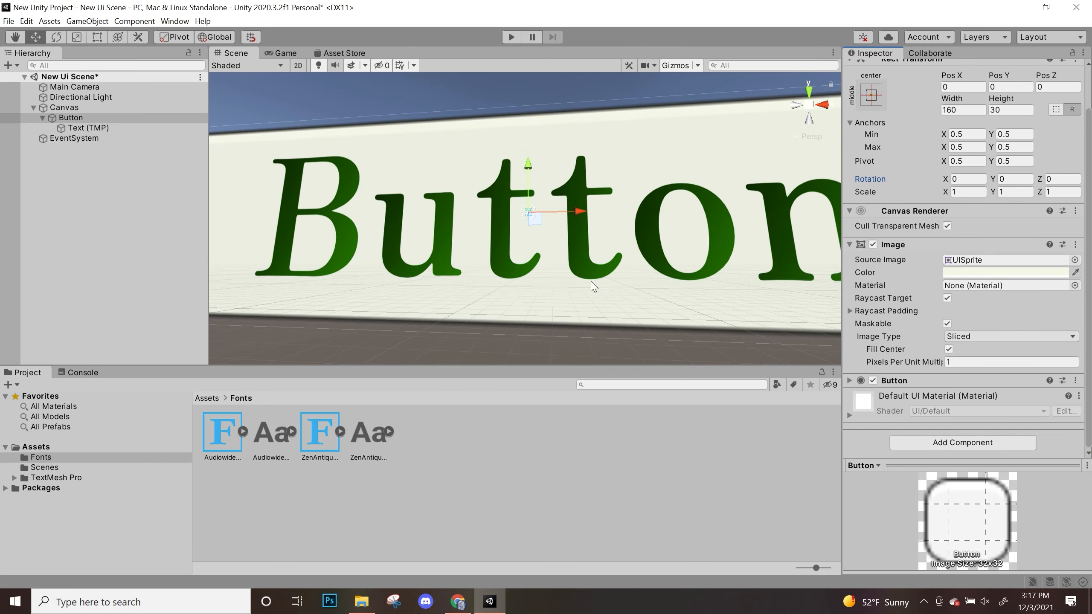
alt+drag(501, 250, 650, 261)
scroll(576, 213, up, 2)
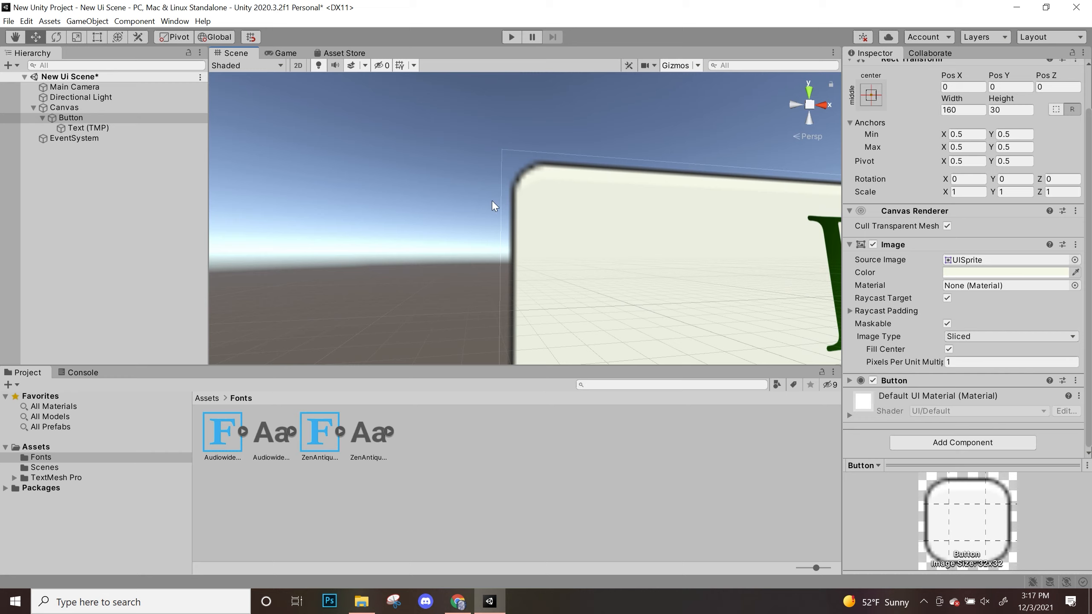
scroll(612, 241, down, 3)
alt+drag(628, 258, 666, 277)
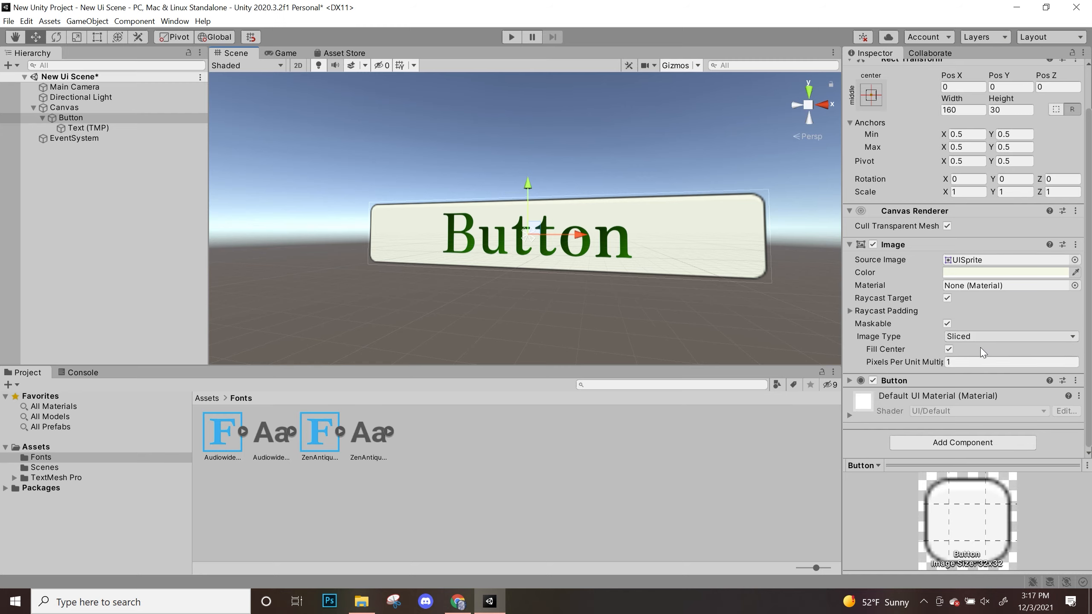
click(849, 381)
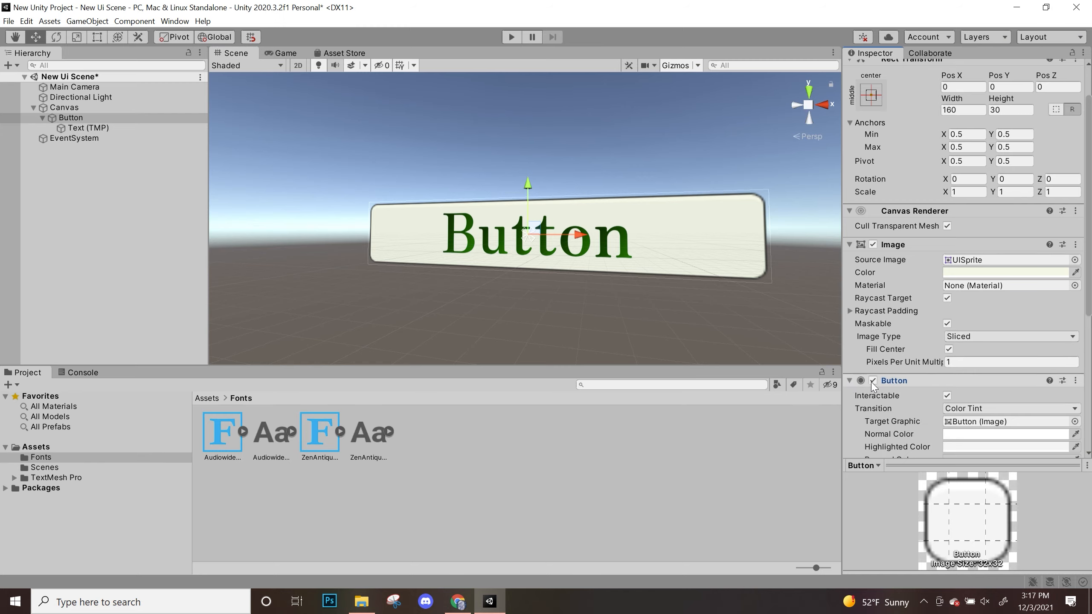
scroll(1003, 370, down, 5)
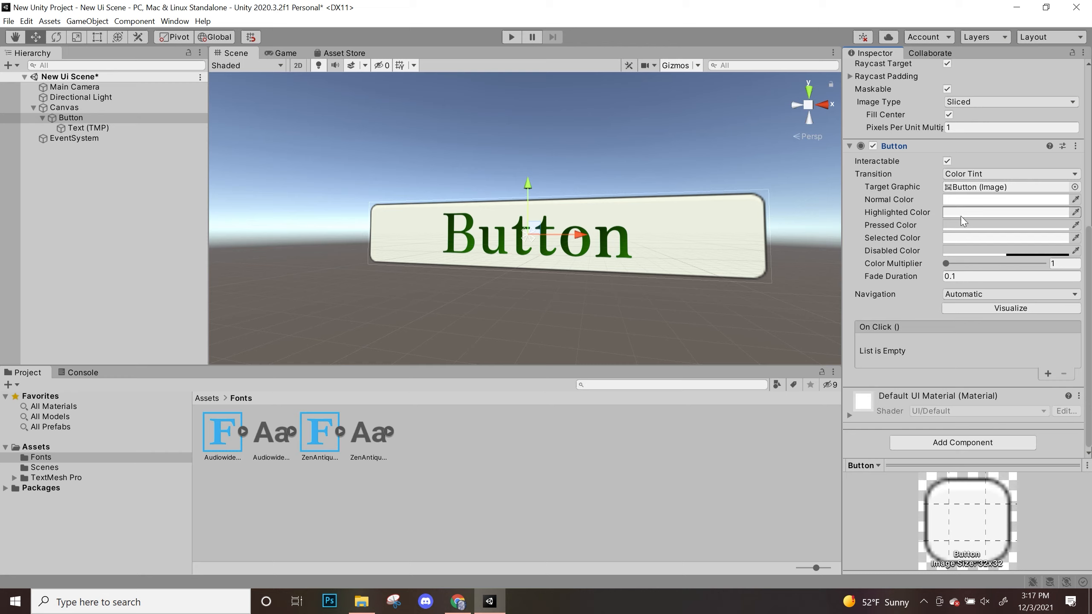
scroll(1074, 206, up, 5)
scroll(1062, 363, down, 2)
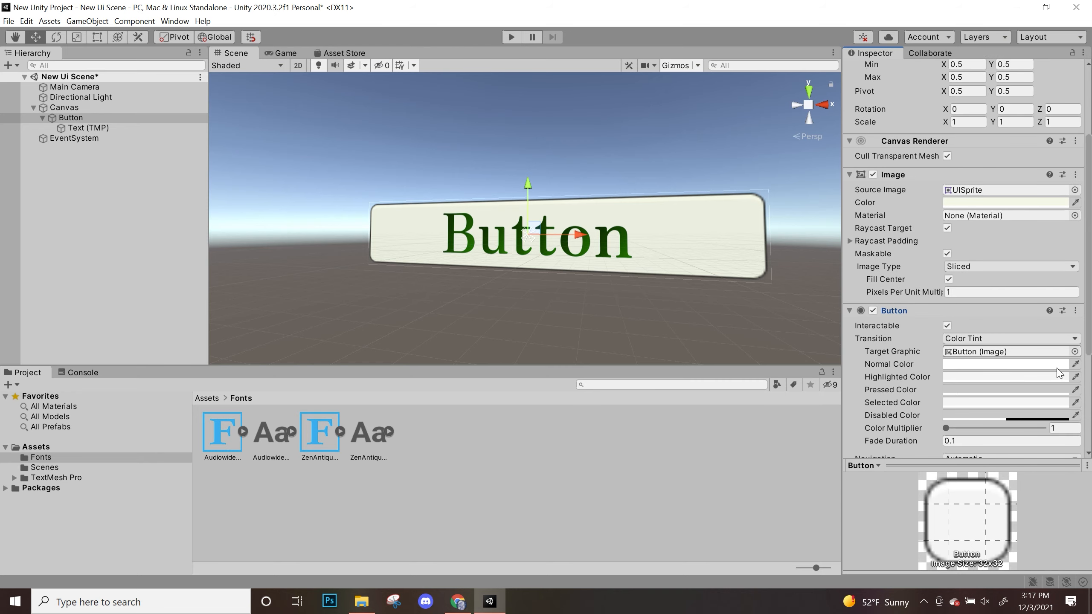
- Run the scene in the Game view to test the button's response, and stop play mode
click(285, 53)
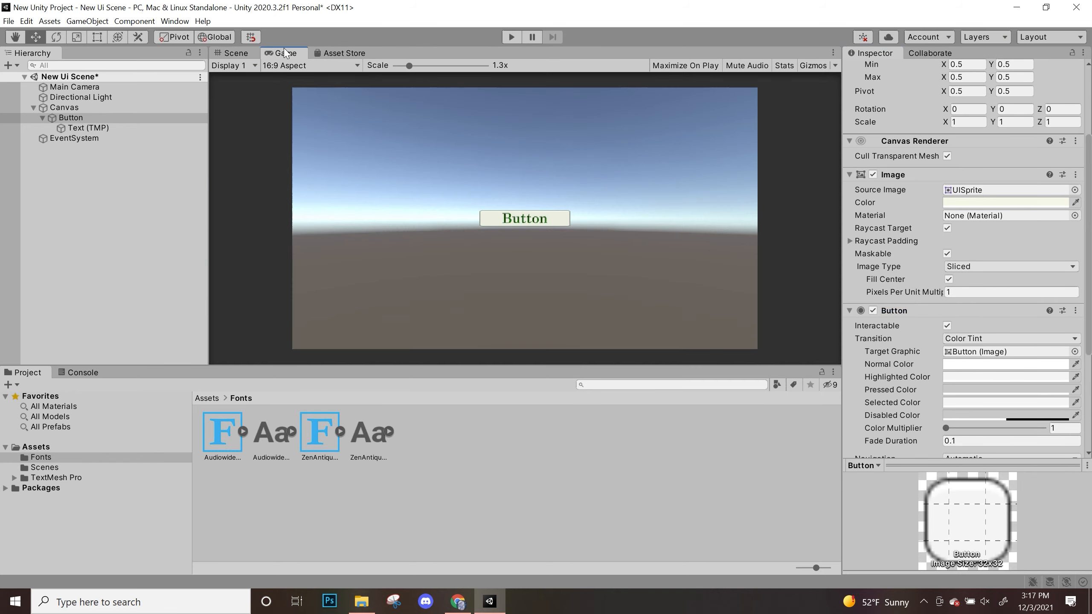
click(510, 38)
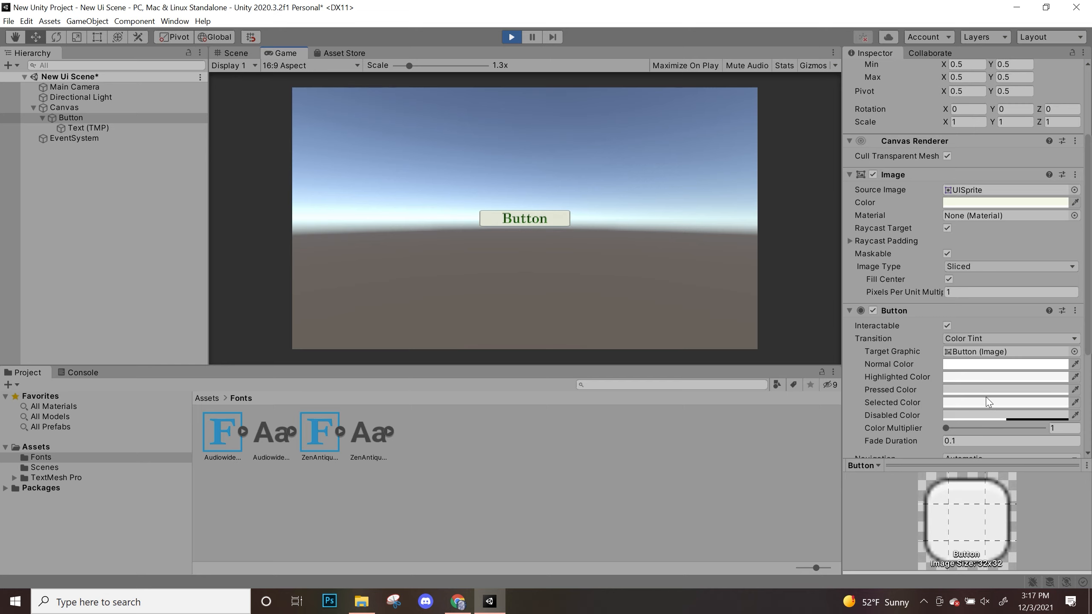
scroll(988, 401, down, 3)
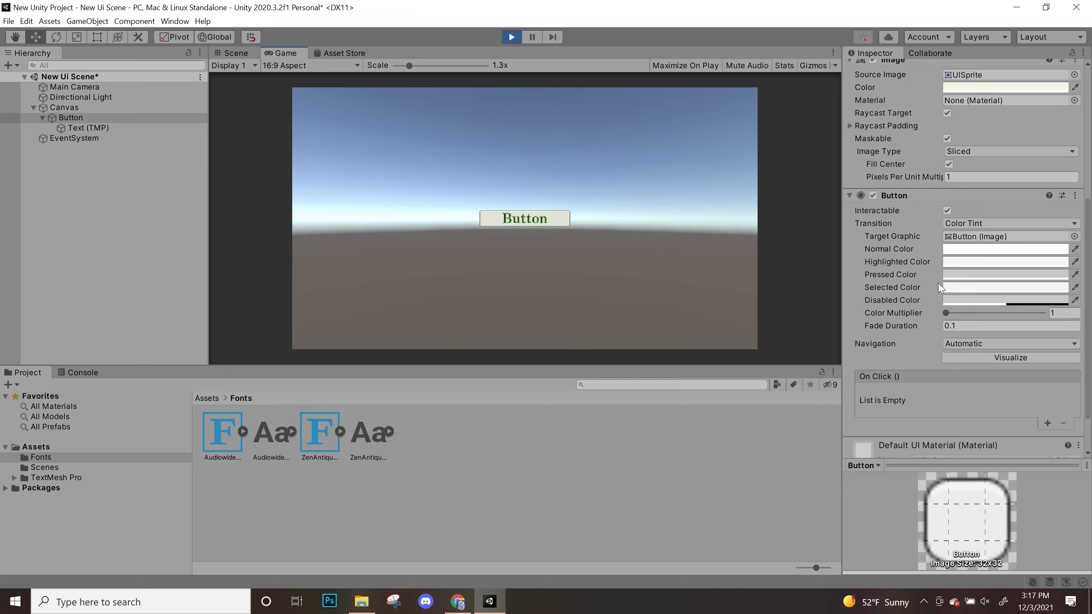
click(562, 221)
click(562, 221)
click(512, 37)
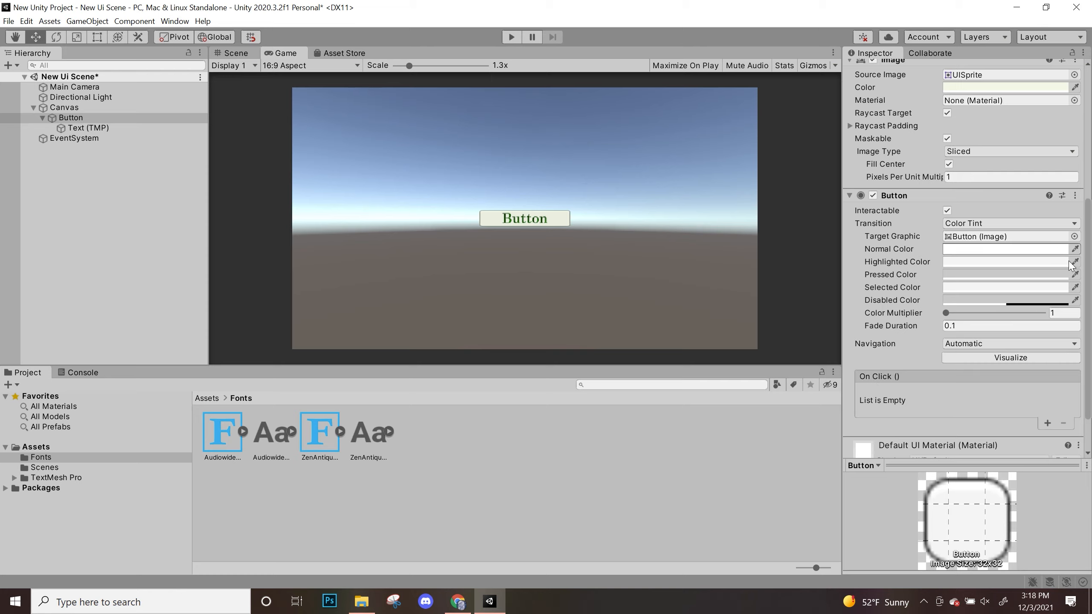
- Set the button's Highlighted Color to a slightly darker shade of the cream-green sampled from its Image color
click(993, 261)
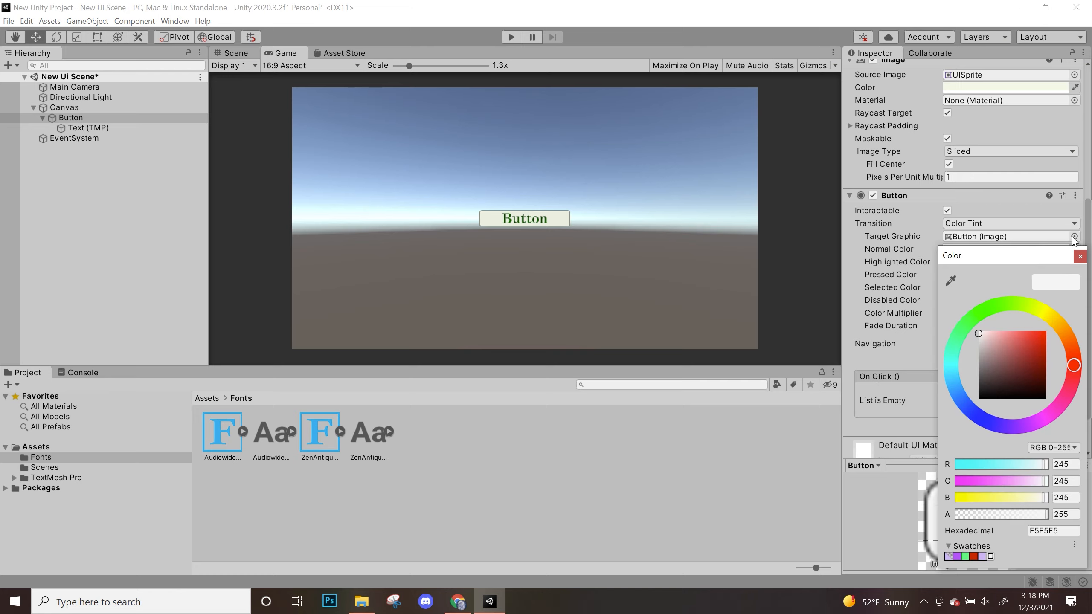
click(950, 281)
click(989, 87)
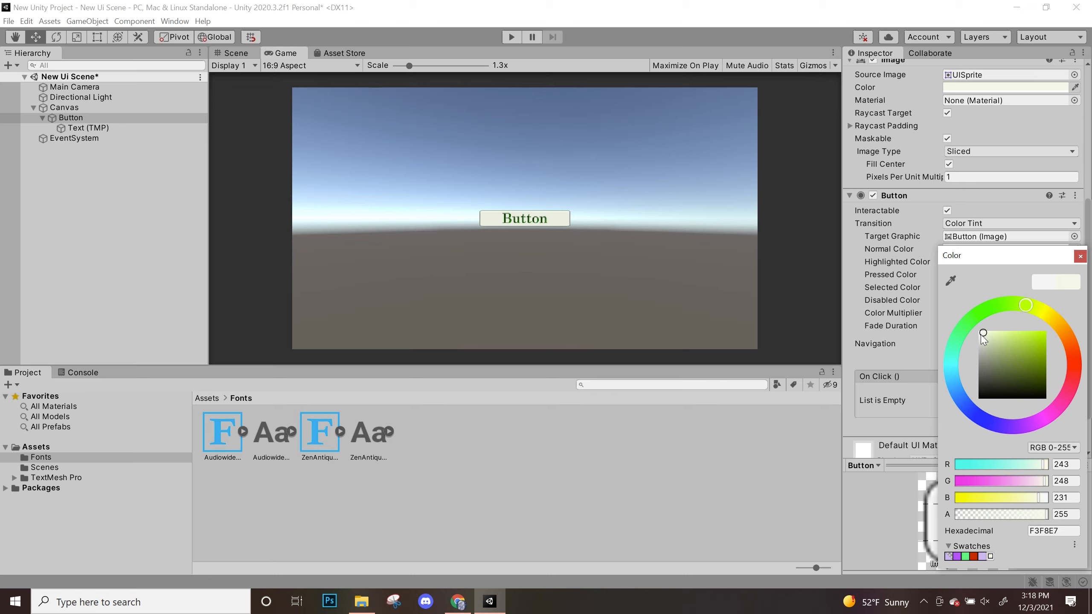
drag(981, 337, 981, 342)
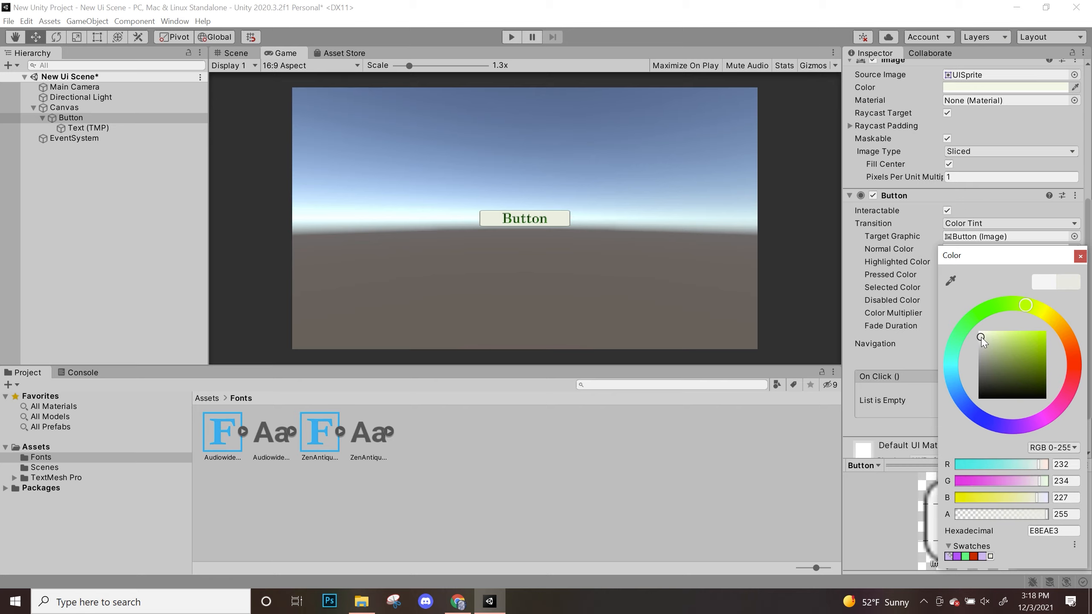
click(980, 336)
drag(980, 336, 982, 337)
click(1081, 257)
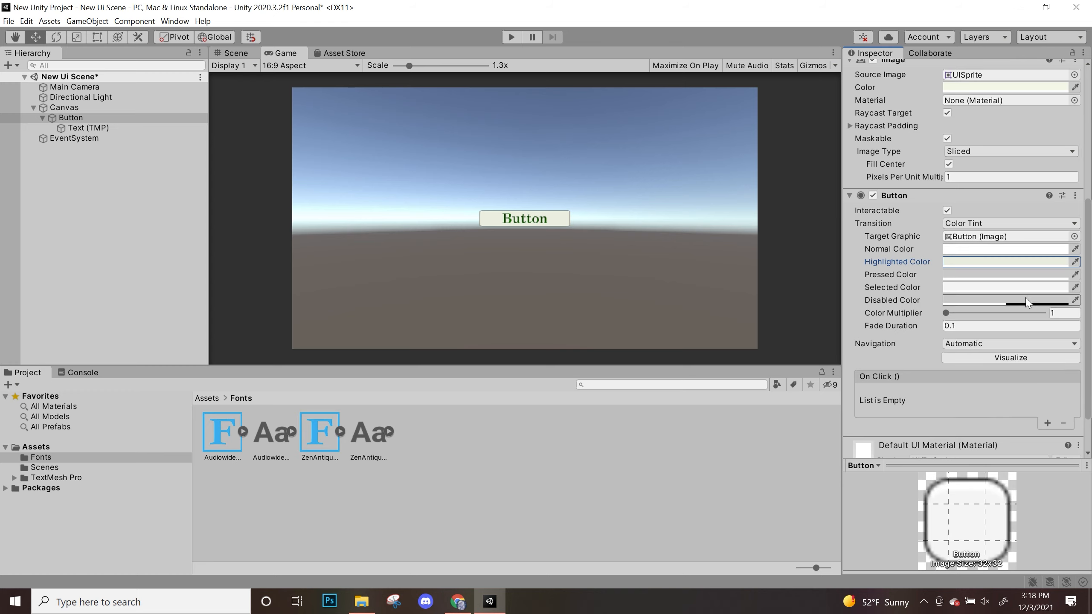
- Set the button's Pressed Color to a clearly darker olive shade based on the sampled Image color
click(977, 275)
click(950, 291)
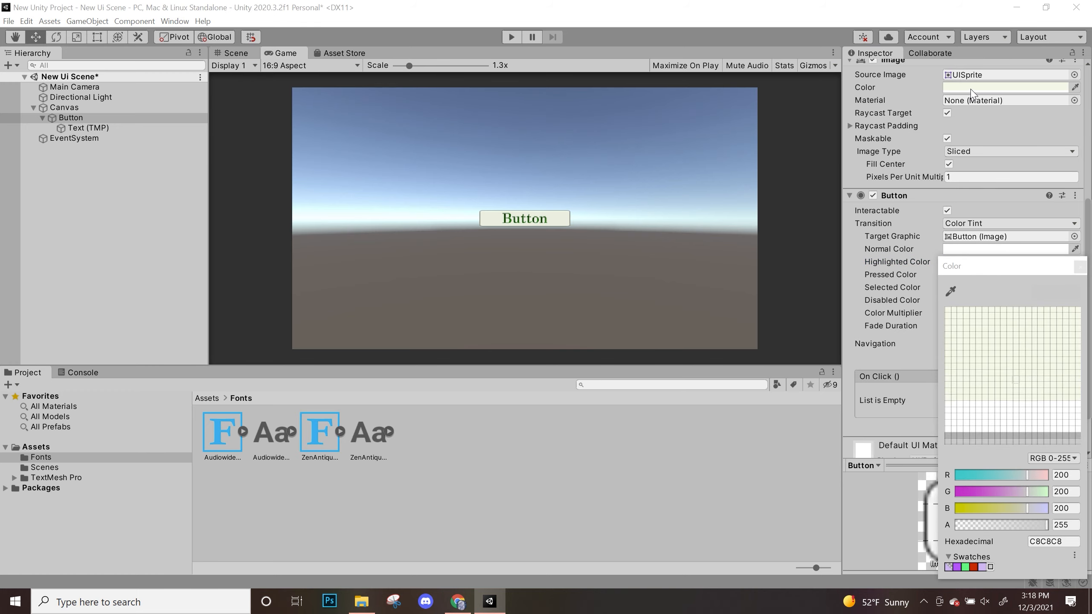
click(972, 93)
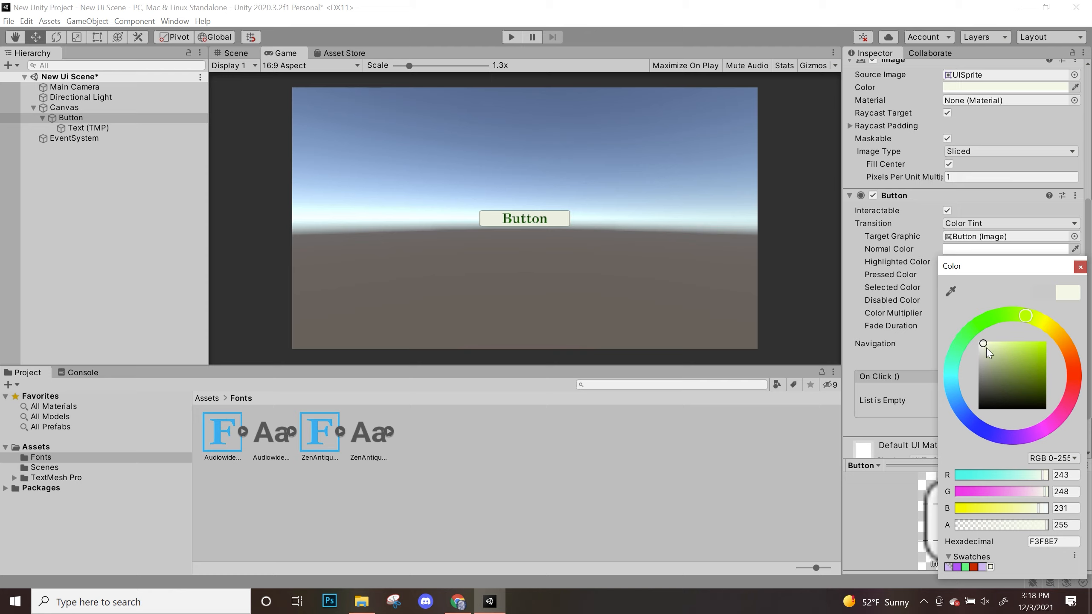
drag(991, 353, 987, 358)
click(936, 214)
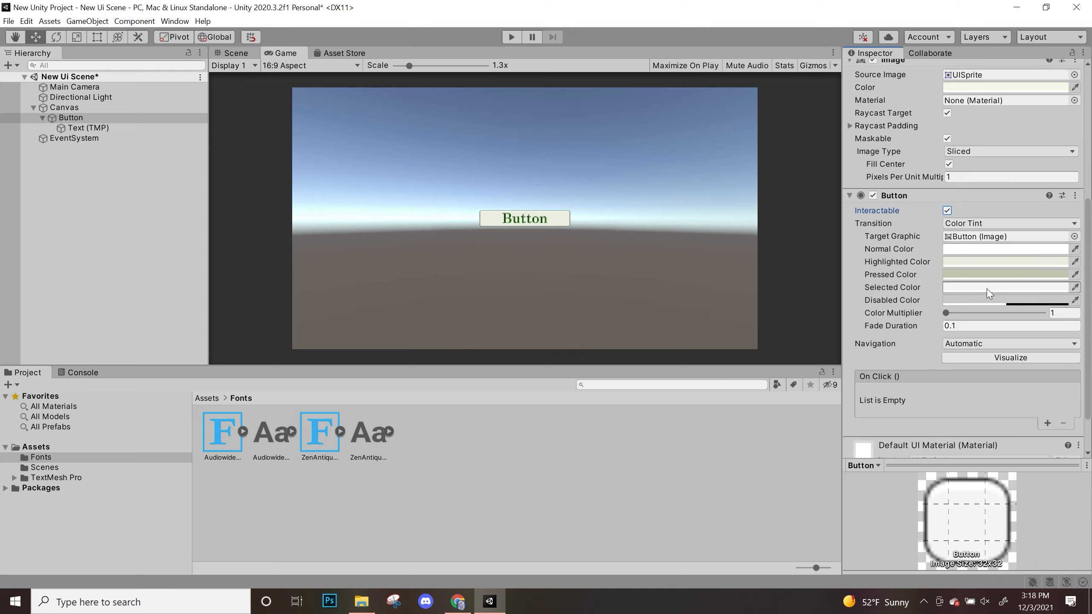
- Set the button's Selected Color to a slightly darker shade of the sampled Image color
click(1018, 300)
click(950, 295)
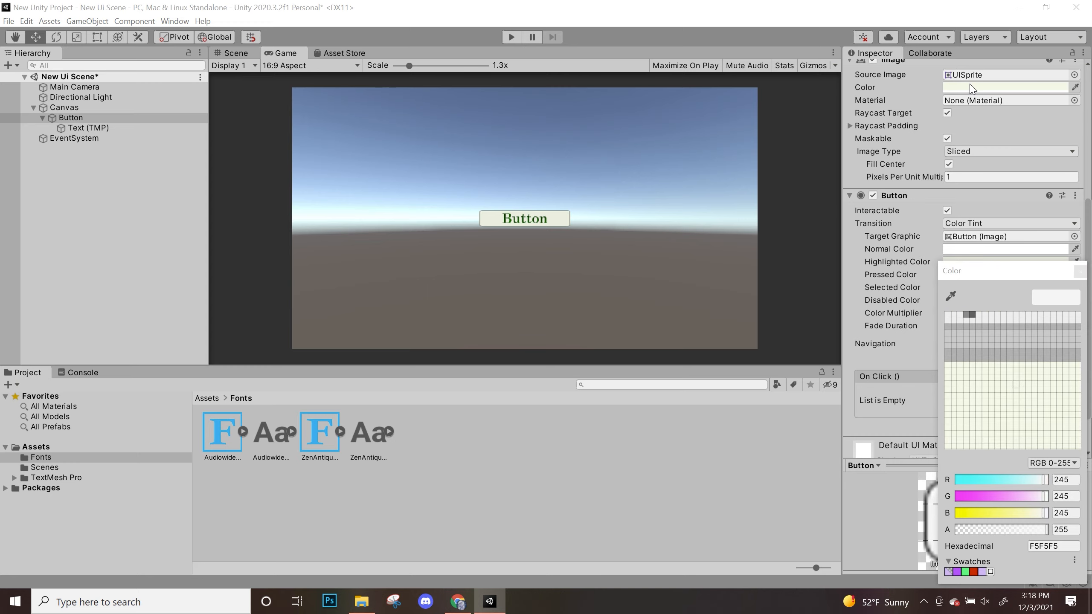
click(976, 90)
drag(985, 359, 983, 355)
click(913, 219)
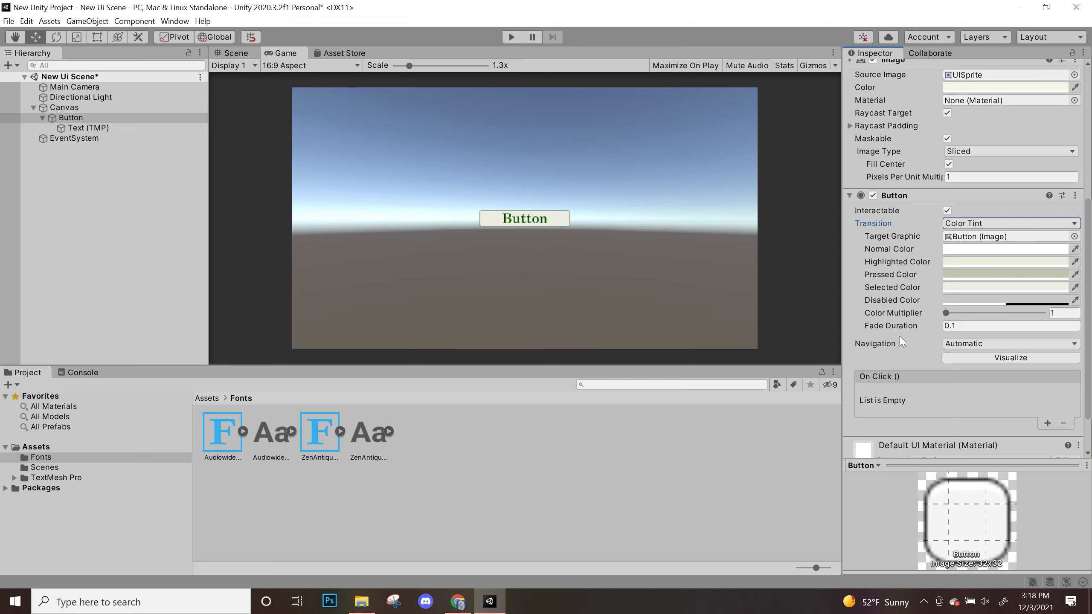
- Save the scene and return to the Scene view to see the button within the Canvas
key(ctrl+s)
click(224, 54)
scroll(514, 264, down, 15)
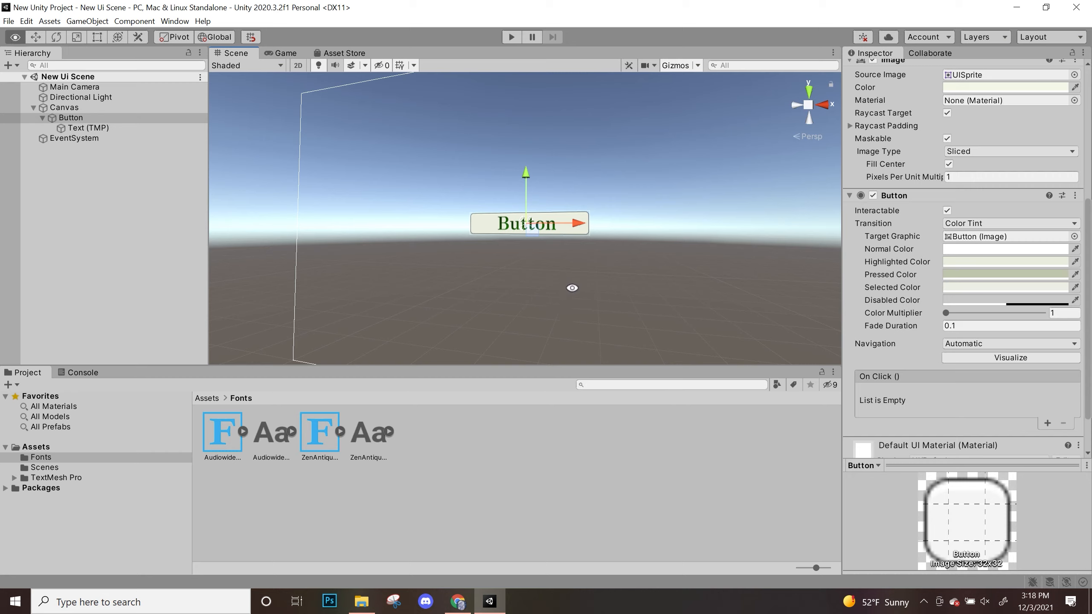
- Move the button toward the Canvas's left side and slightly up, to about Pos X -247, Pos Y 25
middle_drag(572, 288, 578, 250)
alt+drag(578, 250, 603, 291)
scroll(602, 292, down, 8)
middle_drag(606, 268, 609, 296)
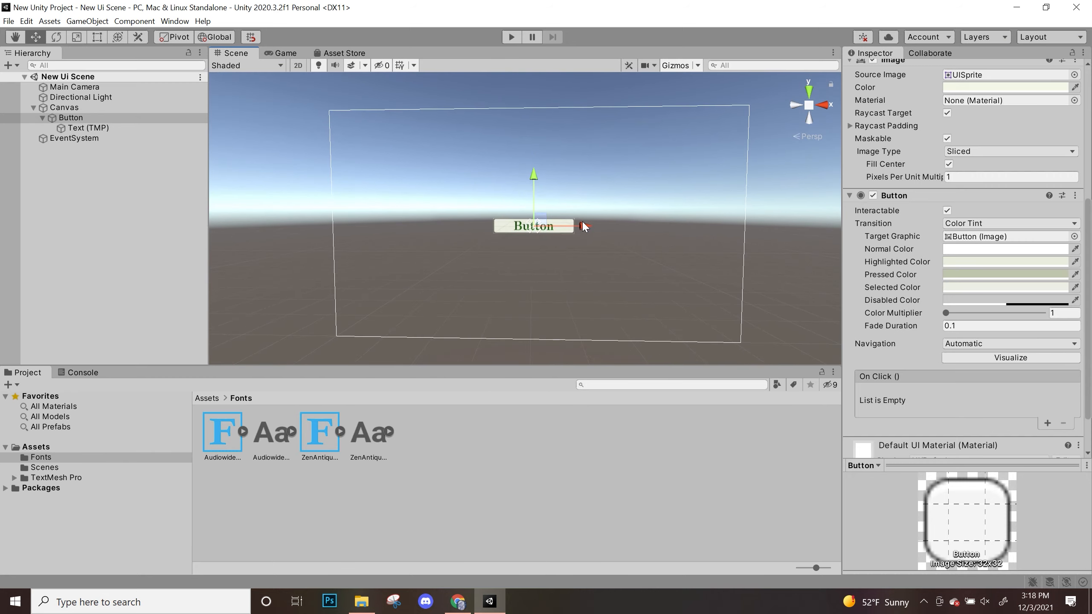
drag(583, 222, 459, 224)
drag(410, 175, 410, 161)
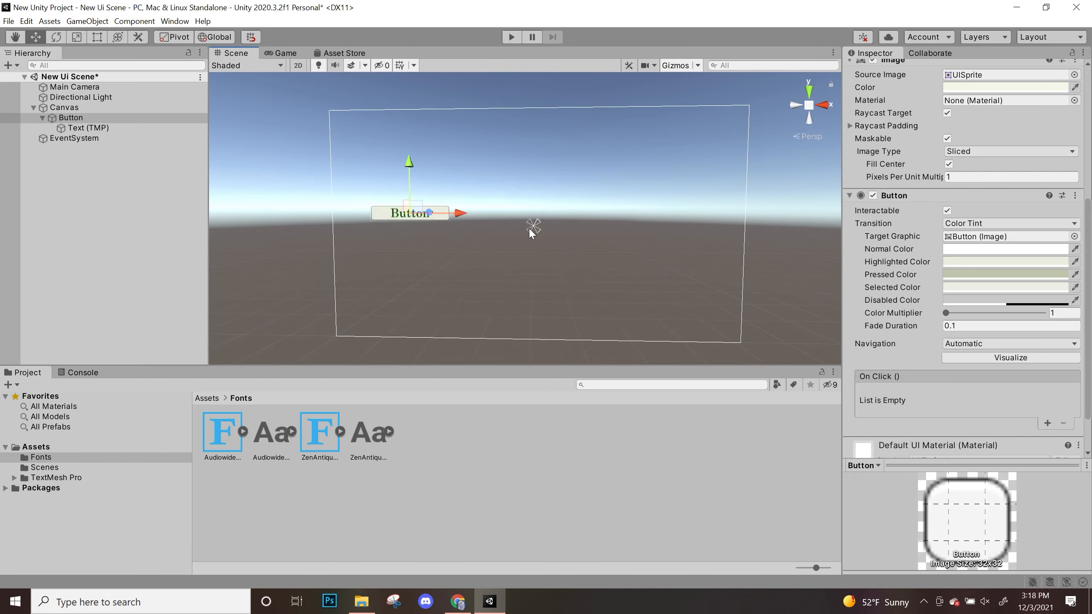
- Add a TextMeshPro text object as a child of the Canvas and raise it to about Pos Y 130
click(65, 107)
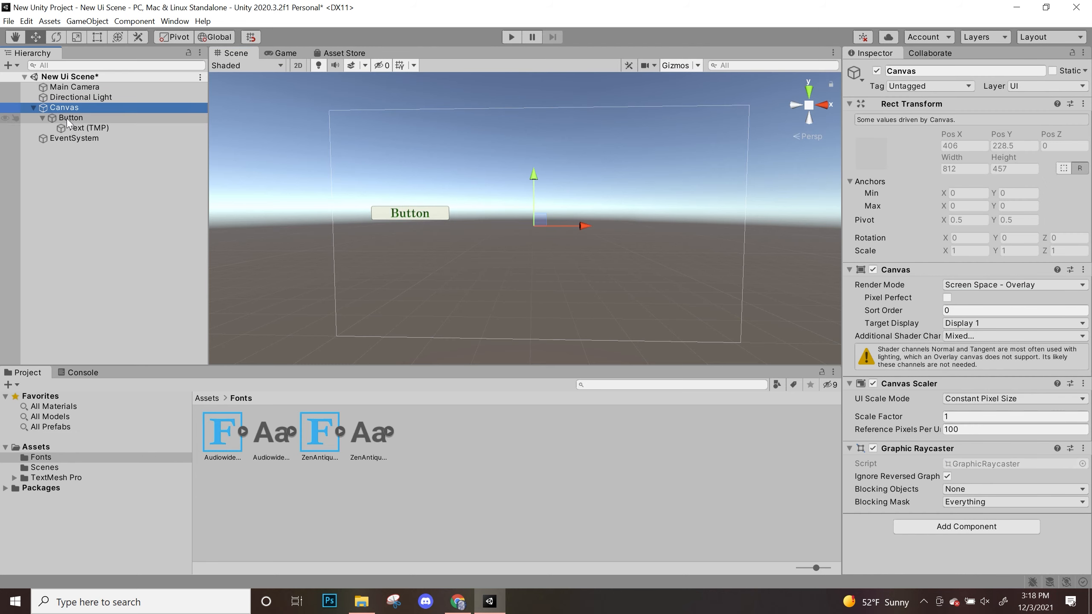
right_click(82, 110)
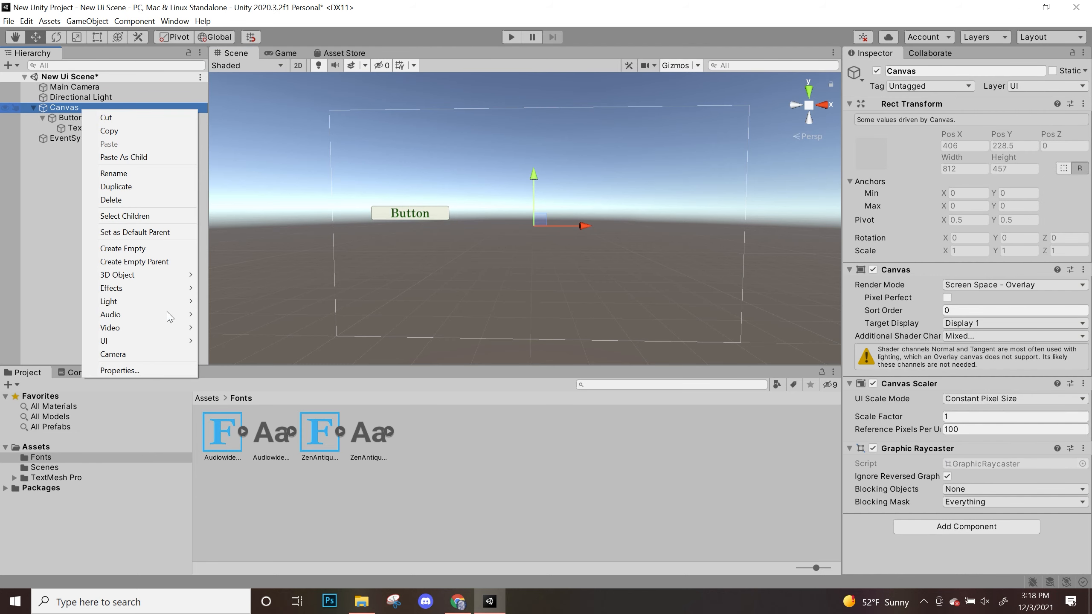
mouse_move(172, 344)
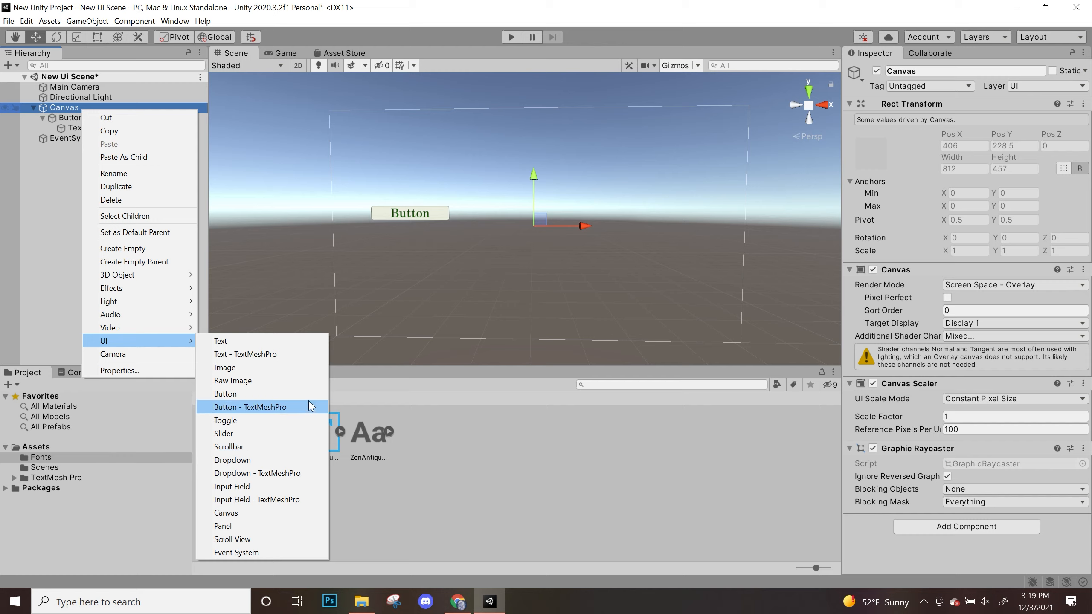
click(261, 360)
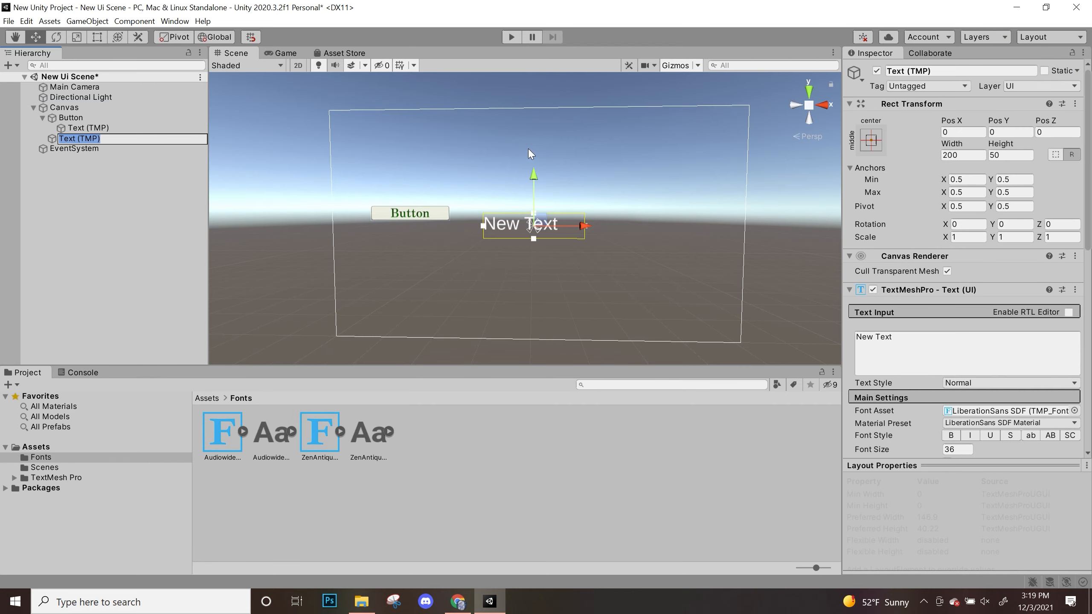
drag(533, 174, 534, 108)
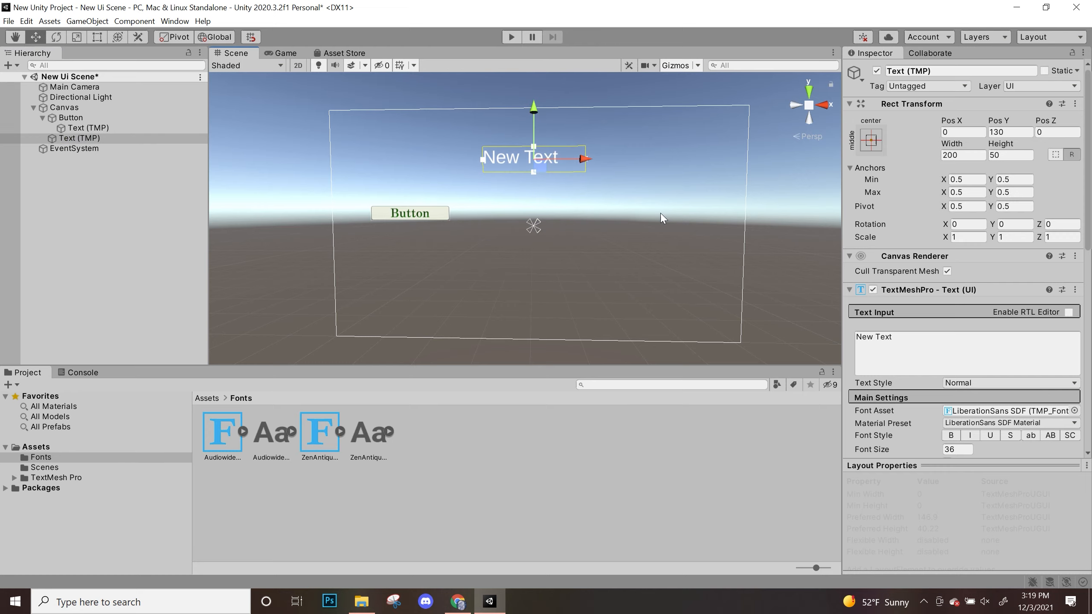
- Set the new text's Font Asset to ZenAntique-Regular SDF
click(1073, 411)
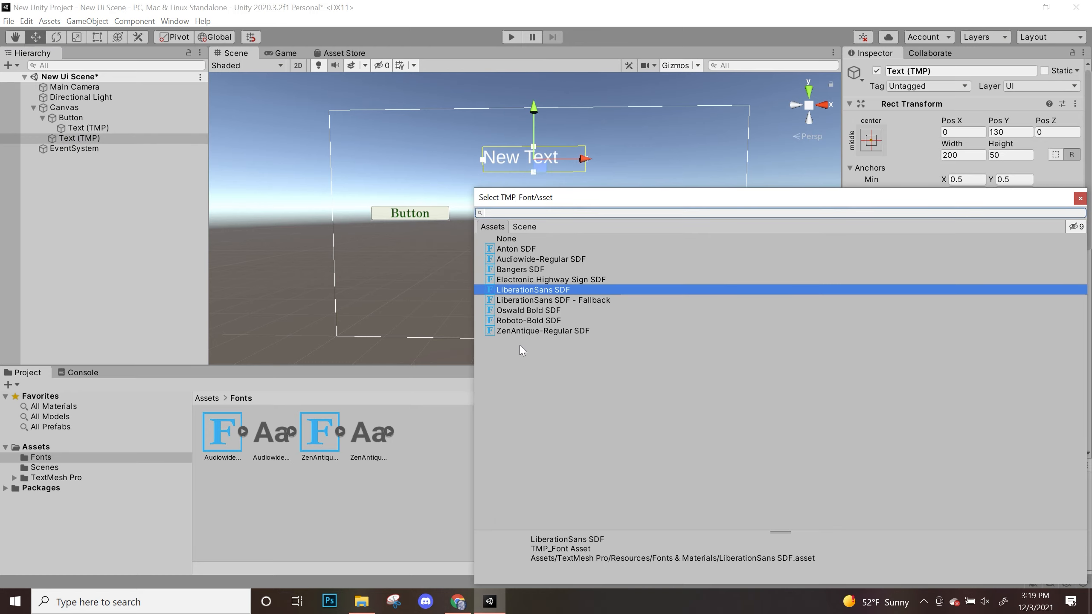
click(521, 331)
click(693, 403)
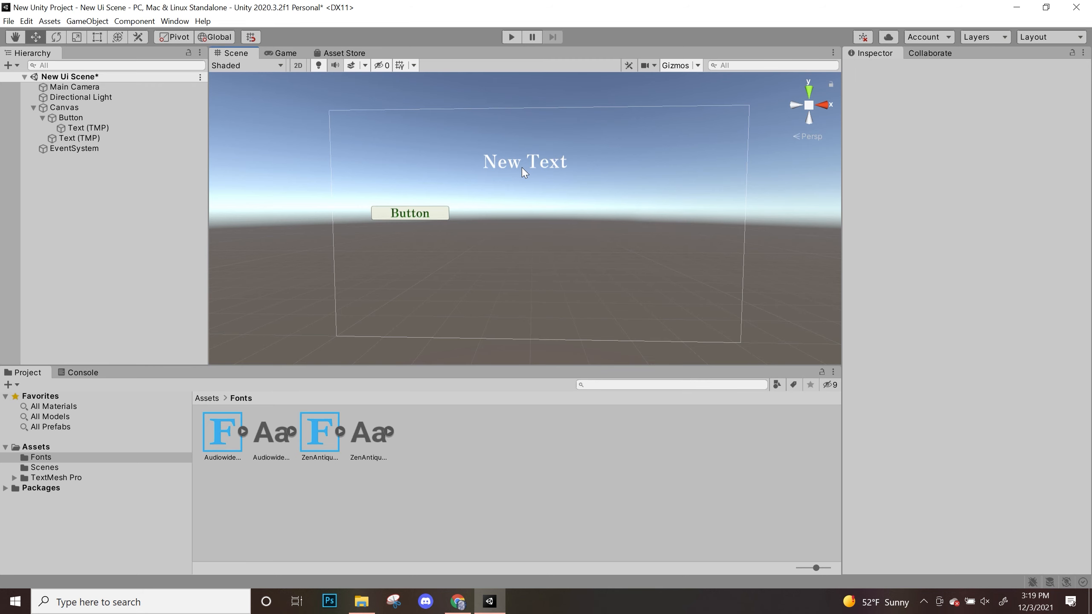
- Change the new text to "Big Title" and raise it to about Pos Y 161
click(907, 344)
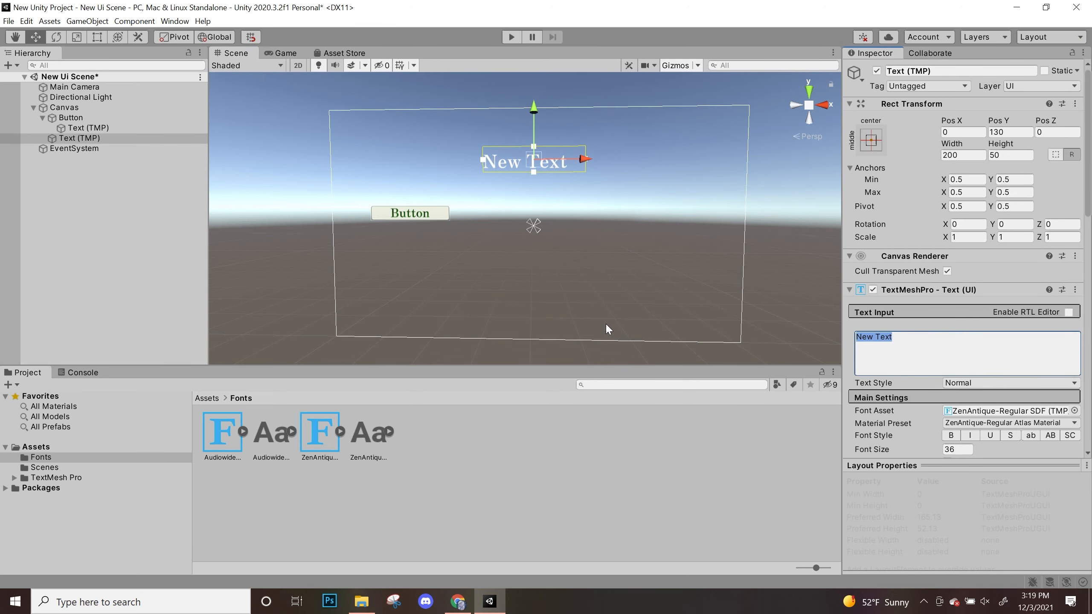
text(Big Title)
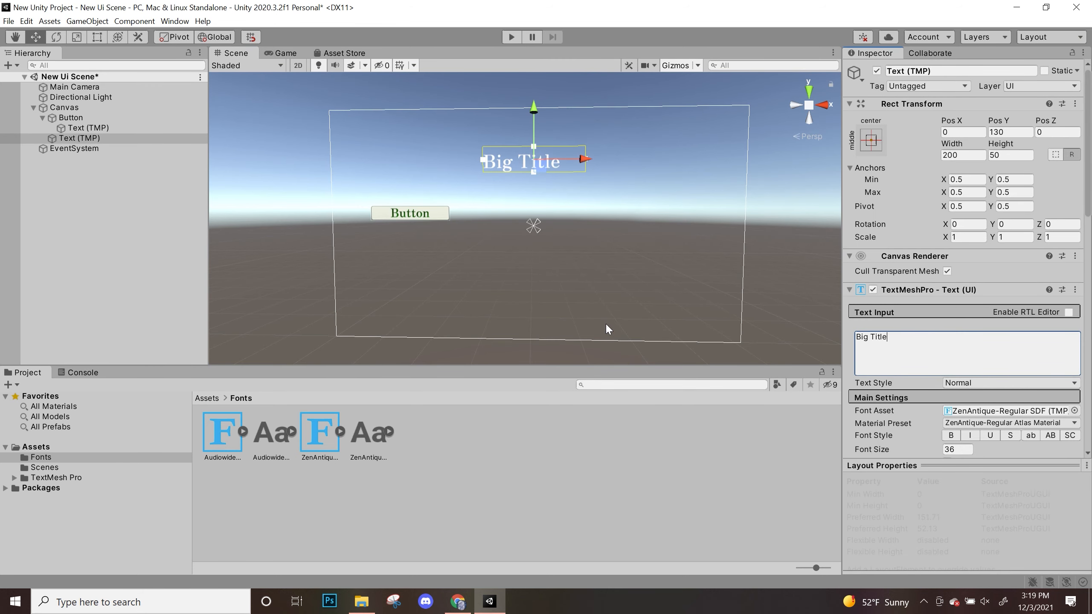
drag(534, 108, 534, 91)
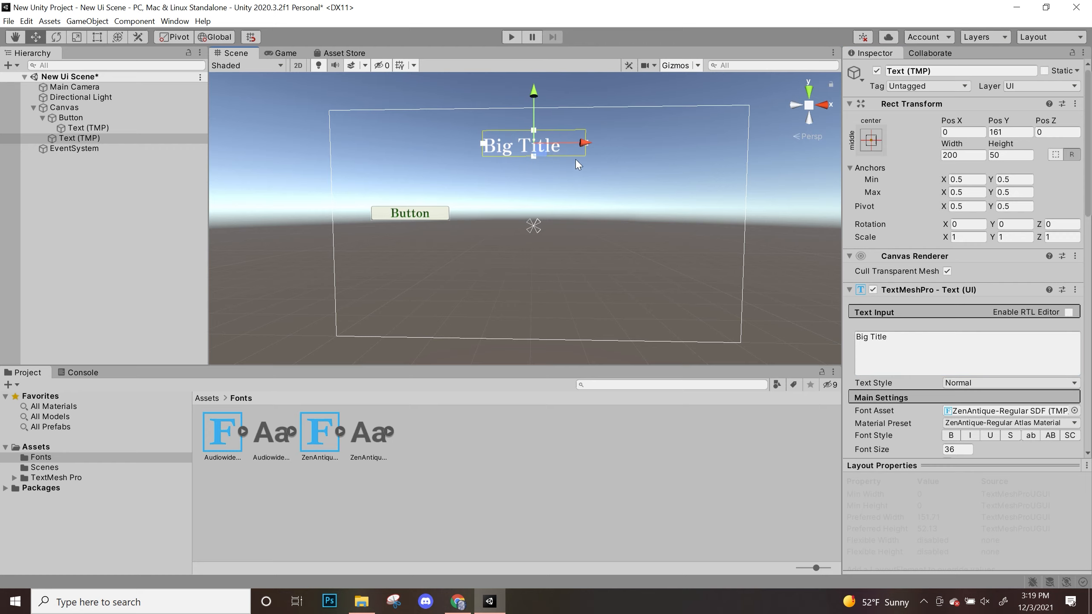
- Make the "Big Title" text bold and set its font size to 40
scroll(959, 425, down, 3)
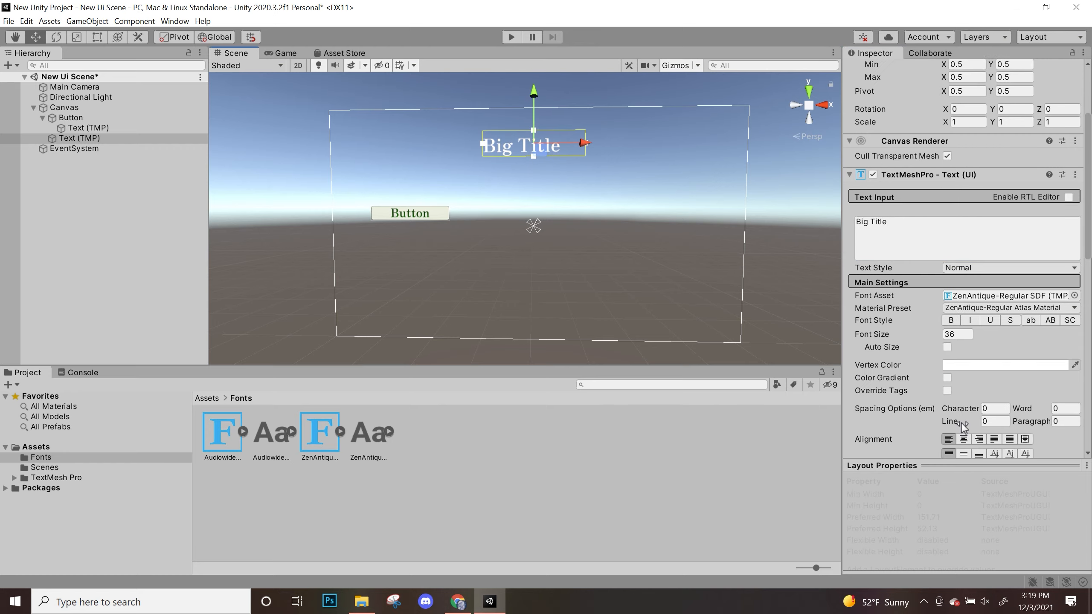
scroll(971, 413, down, 3)
click(950, 205)
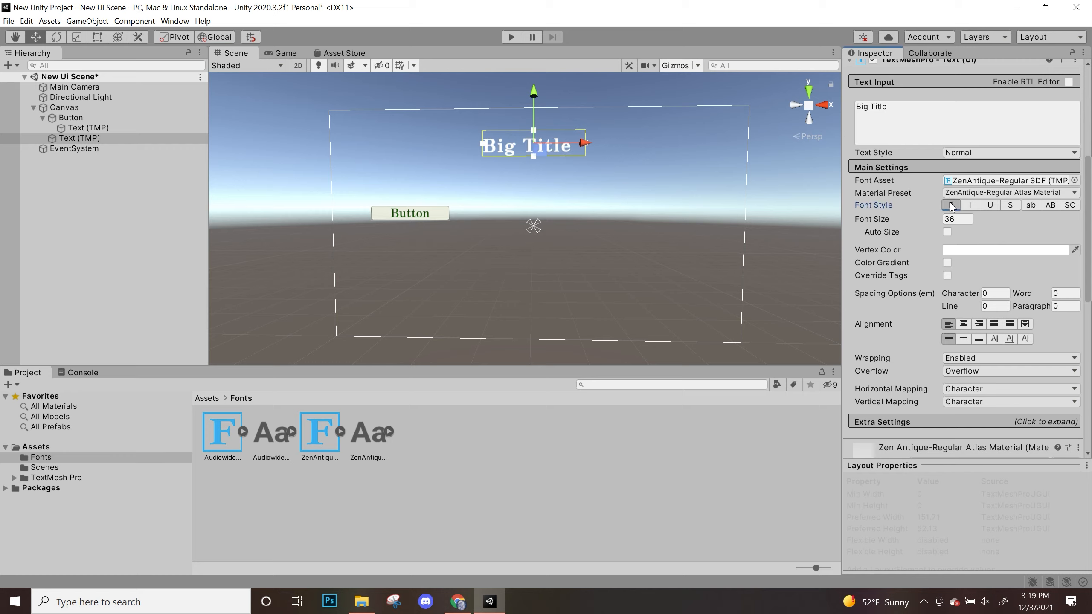
click(959, 219)
text(40)
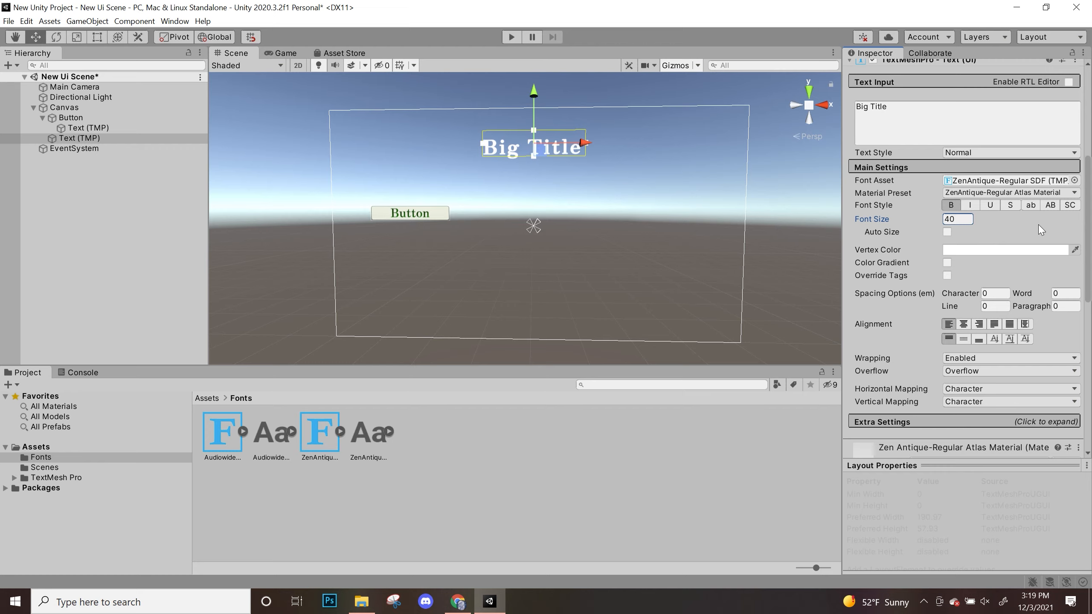
- Select the Button object and frame it in the Scene view for a close look
click(427, 244)
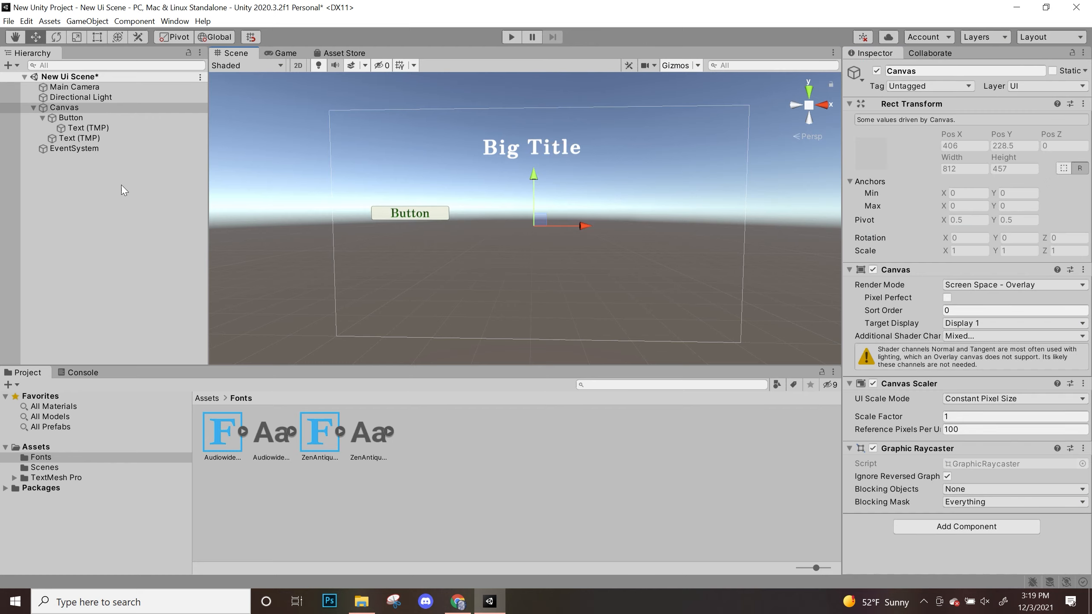
click(447, 215)
click(556, 150)
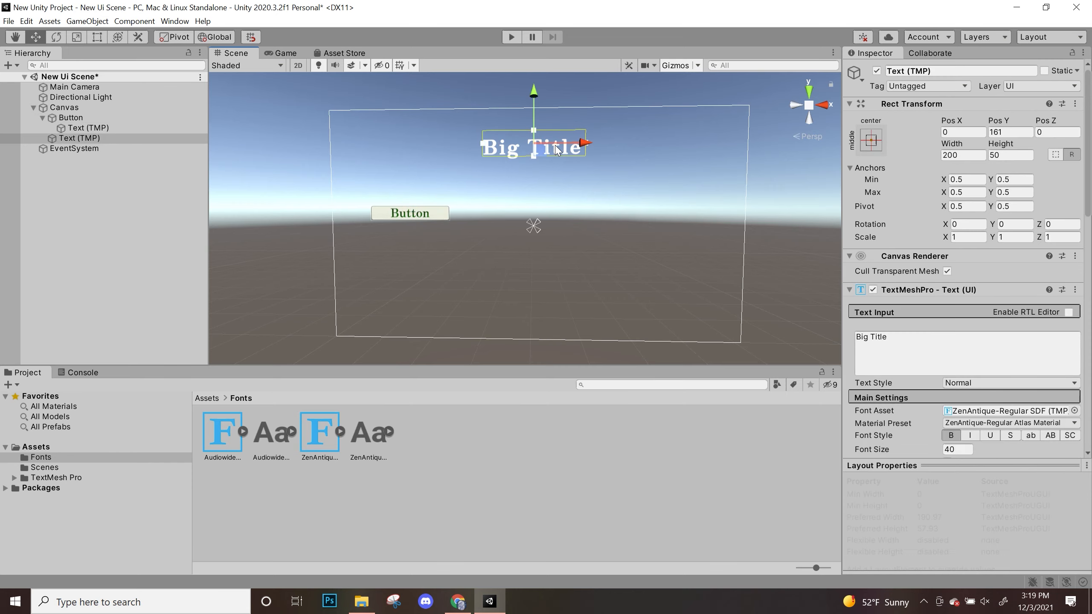
click(90, 185)
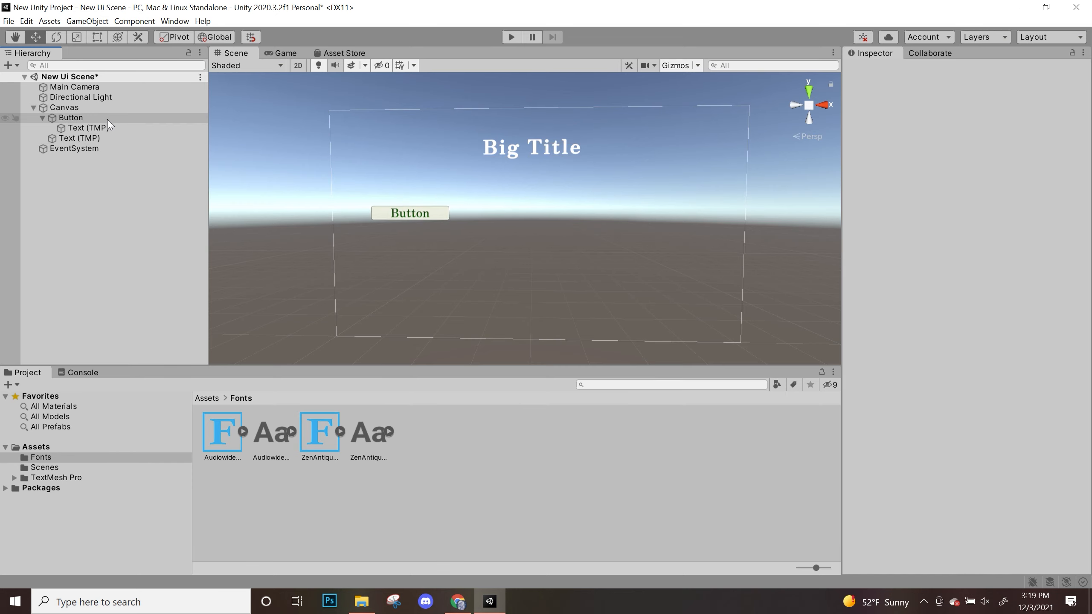
click(85, 124)
scroll(397, 227, up, 6)
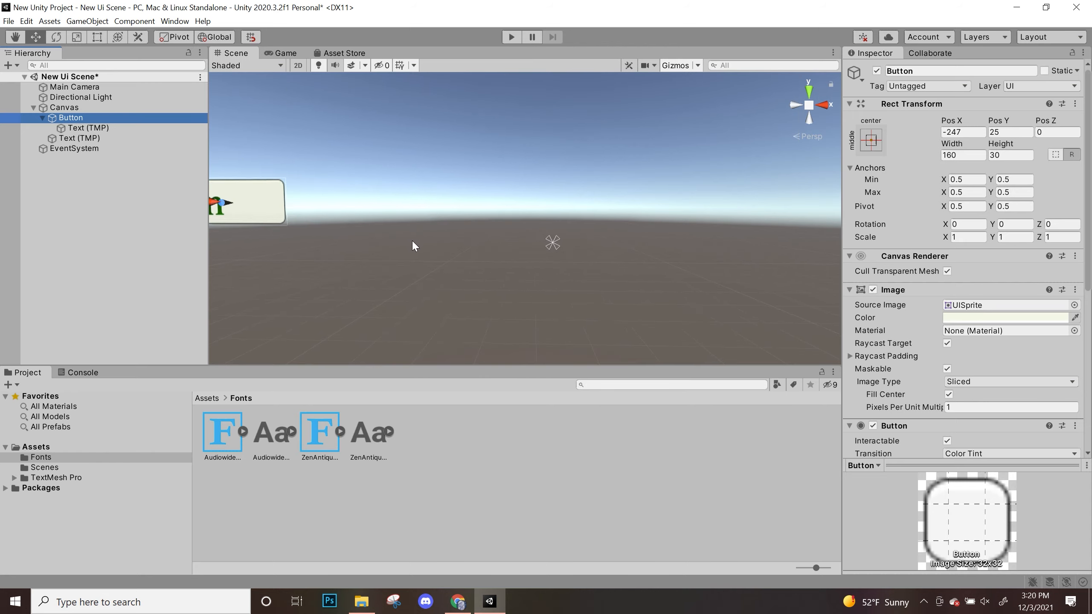
key(f)
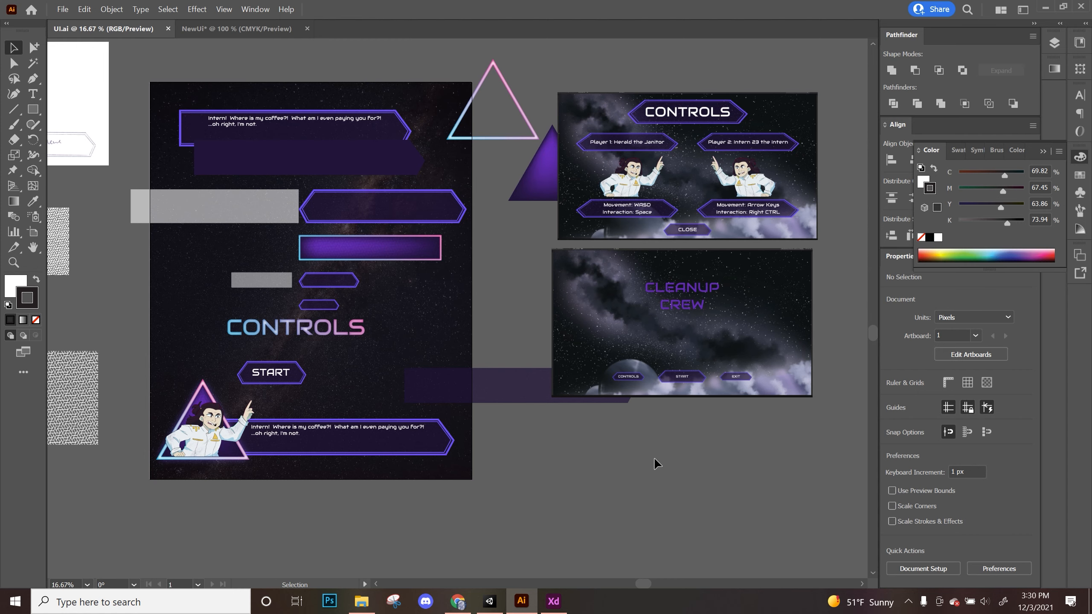
- Switch to Illustrator and examine the purple dialogue panel, hexagonal button frames and gradient-bordered bar in UI.ai
click(489, 601)
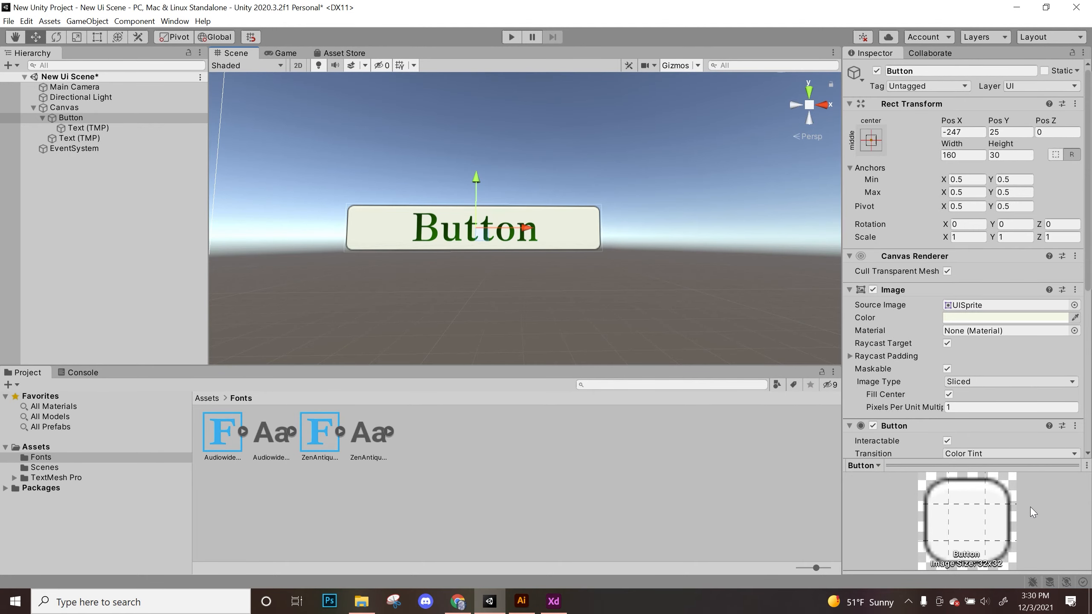
click(1017, 7)
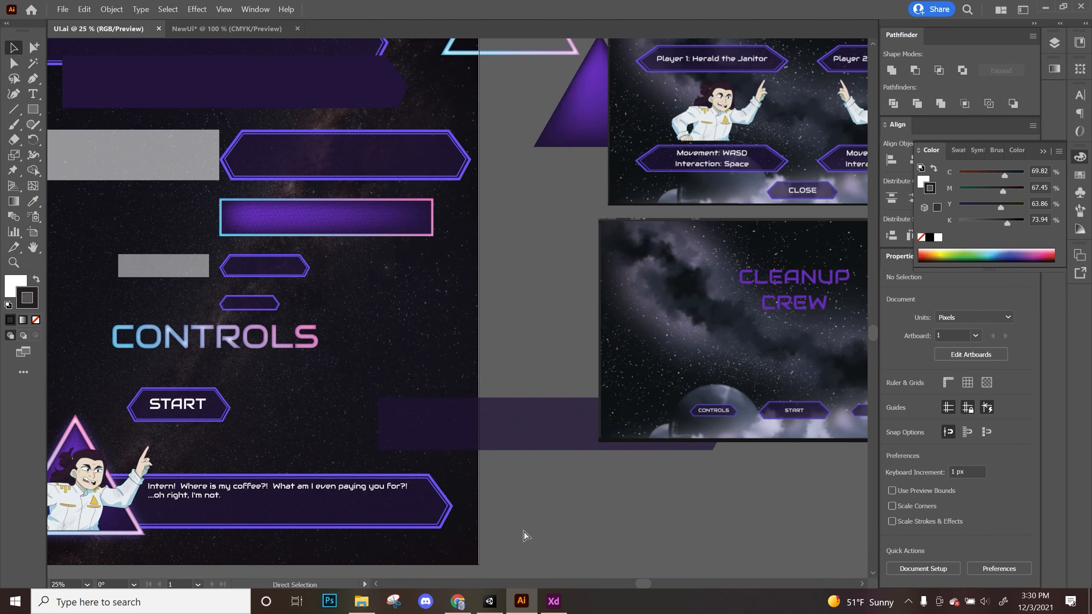
key(ctrl+plus)
key(ctrl+plus)
drag(93, 405, 417, 289)
drag(633, 302, 585, 587)
drag(668, 445, 646, 479)
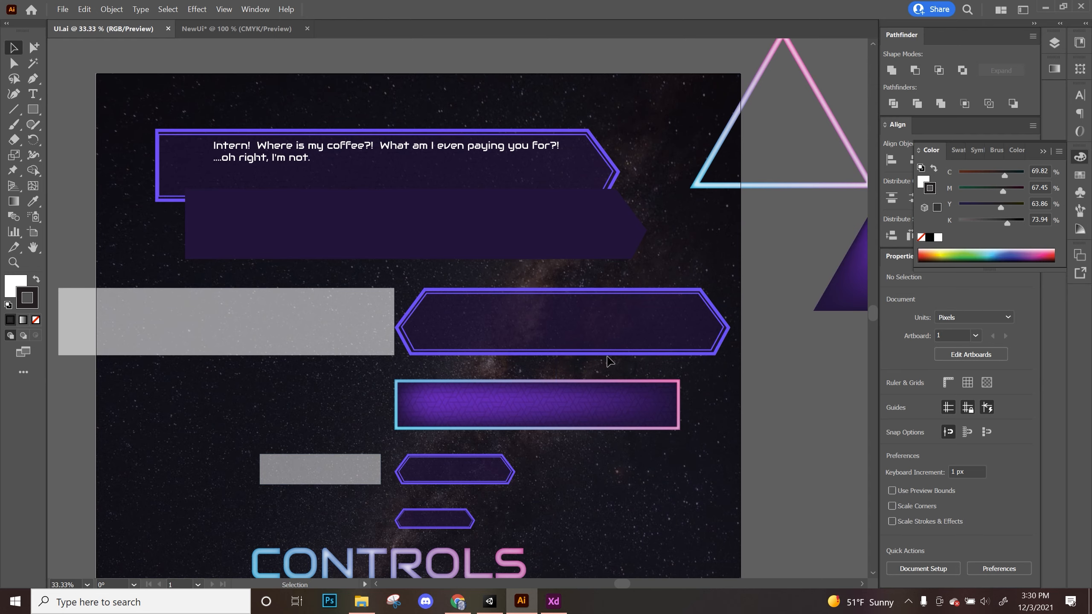
drag(636, 535, 627, 422)
key(ctrl+equal)
key(ctrl+equal)
drag(679, 382, 534, 461)
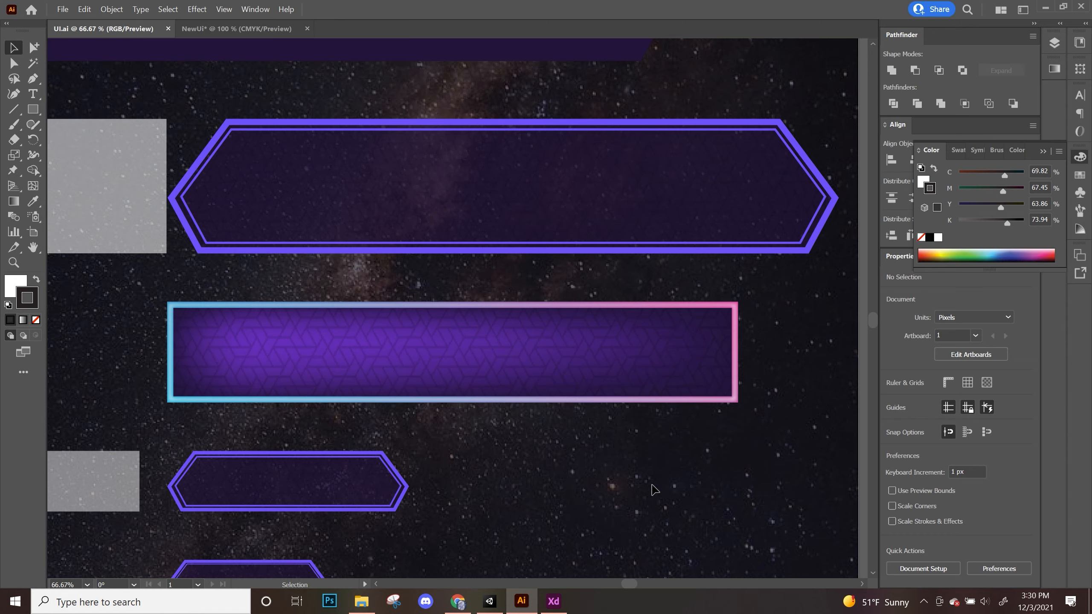
- Examine the Cleanup Crew title screen, the CONTROLS heading, the START button and the character dialogue box in UI.ai
key(ctrl+minus)
key(ctrl+minus)
drag(639, 470, 194, 381)
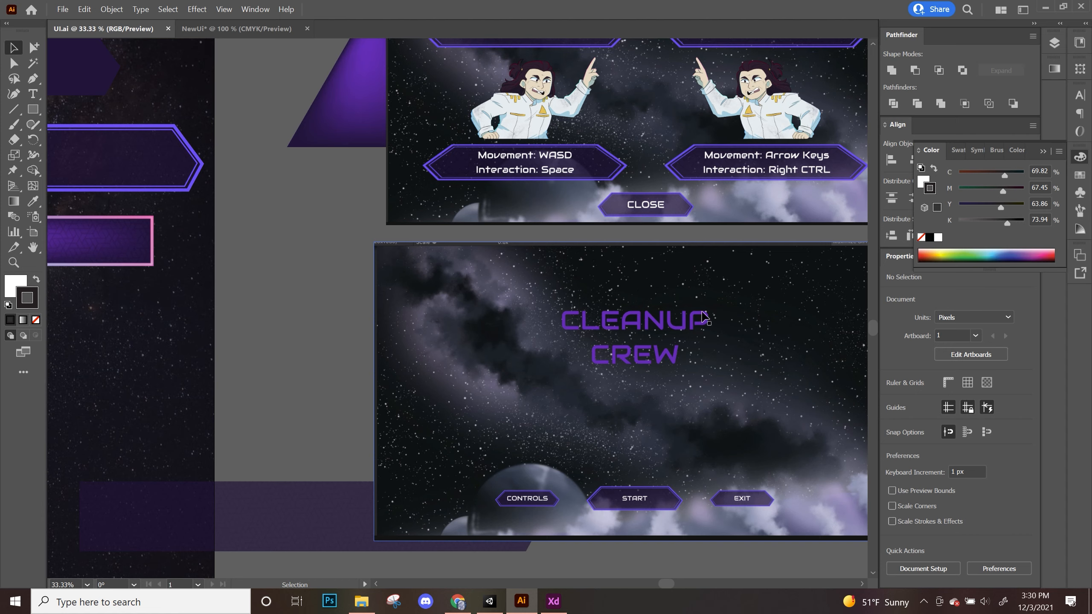
scroll(361, 320, up, 3)
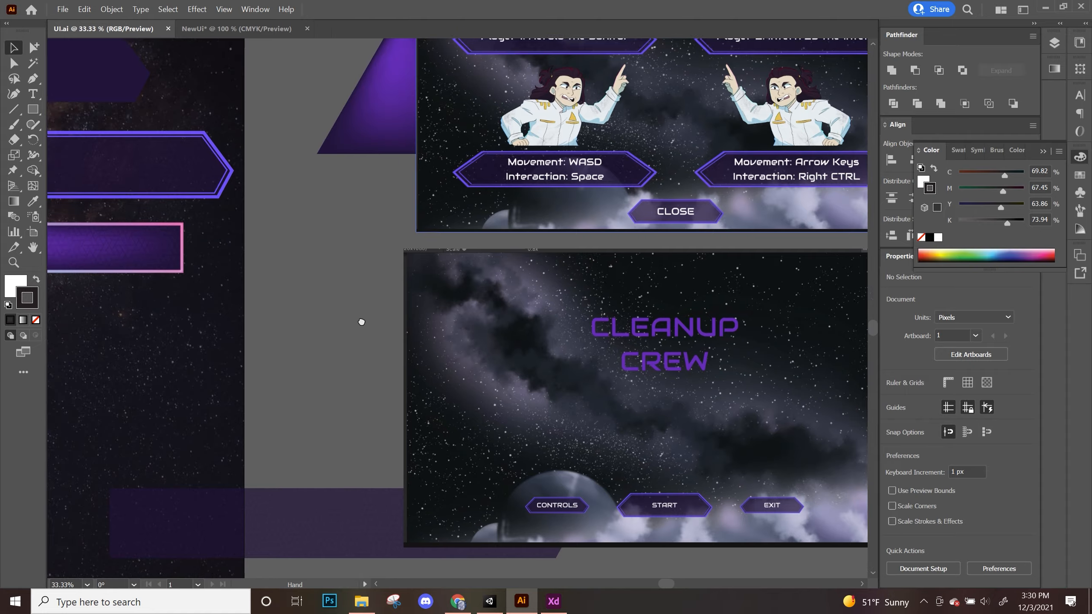
drag(276, 392, 554, 125)
drag(431, 307, 743, 190)
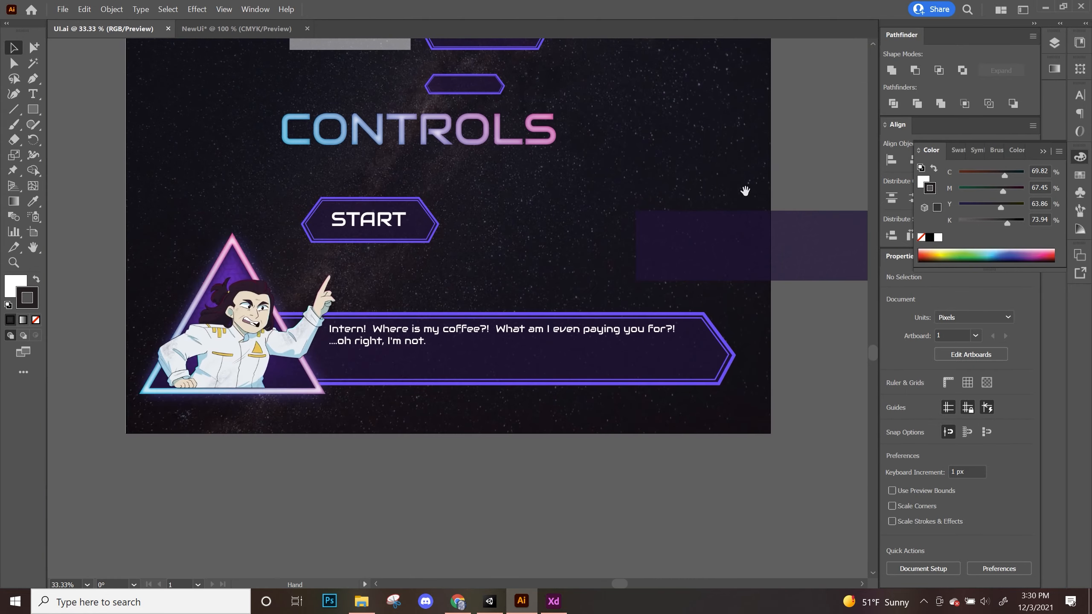
drag(350, 398, 415, 446)
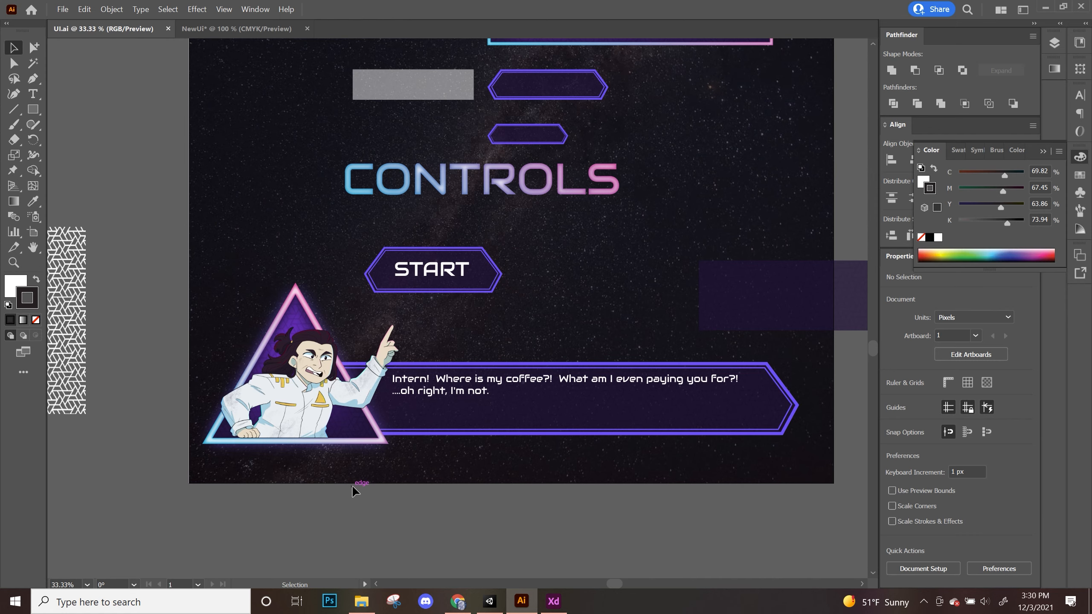
drag(585, 235, 412, 436)
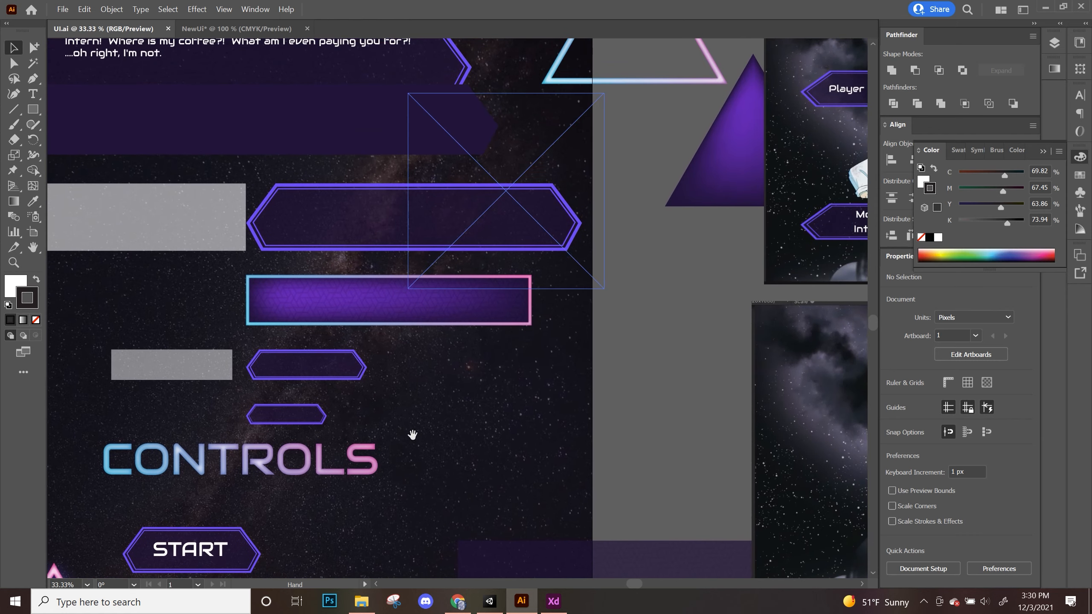
drag(268, 303, 231, 551)
drag(239, 320, 446, 176)
key(ctrl+minus)
key(ctrl+minus)
key(ctrl+minus)
- Switch to the NewUi document and move the cut-corner green square off the artboard, to about X -56 pt, Y 101 pt
click(236, 29)
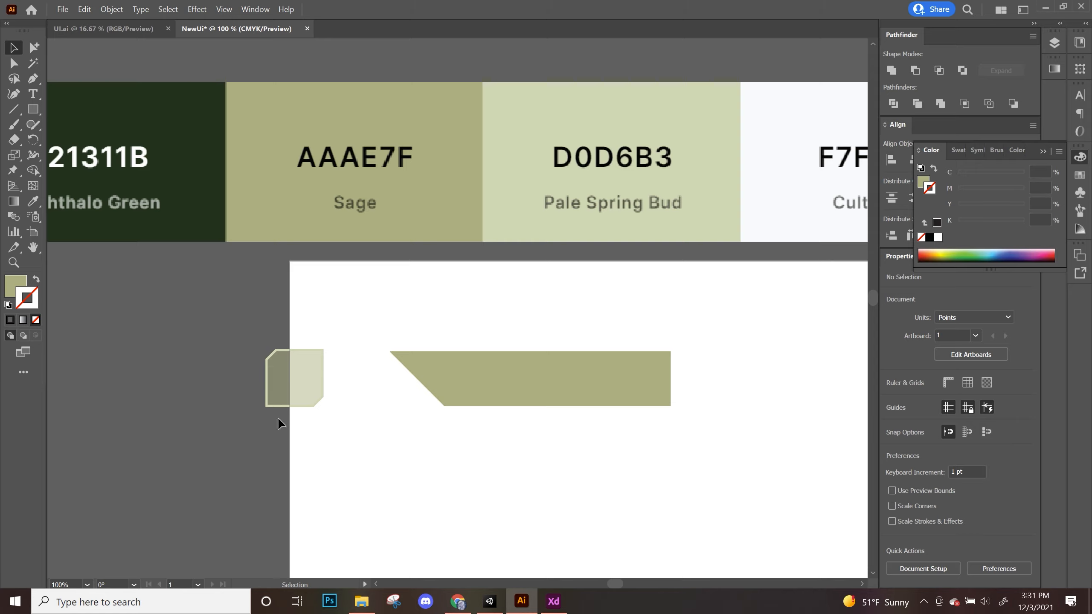
drag(183, 342, 369, 443)
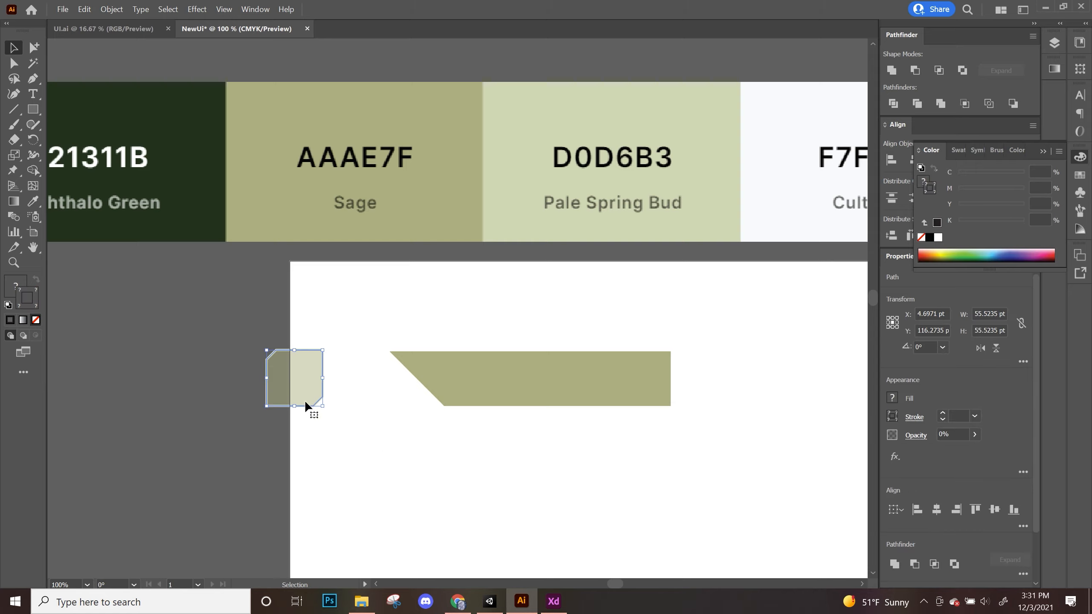
drag(289, 378, 337, 342)
click(346, 470)
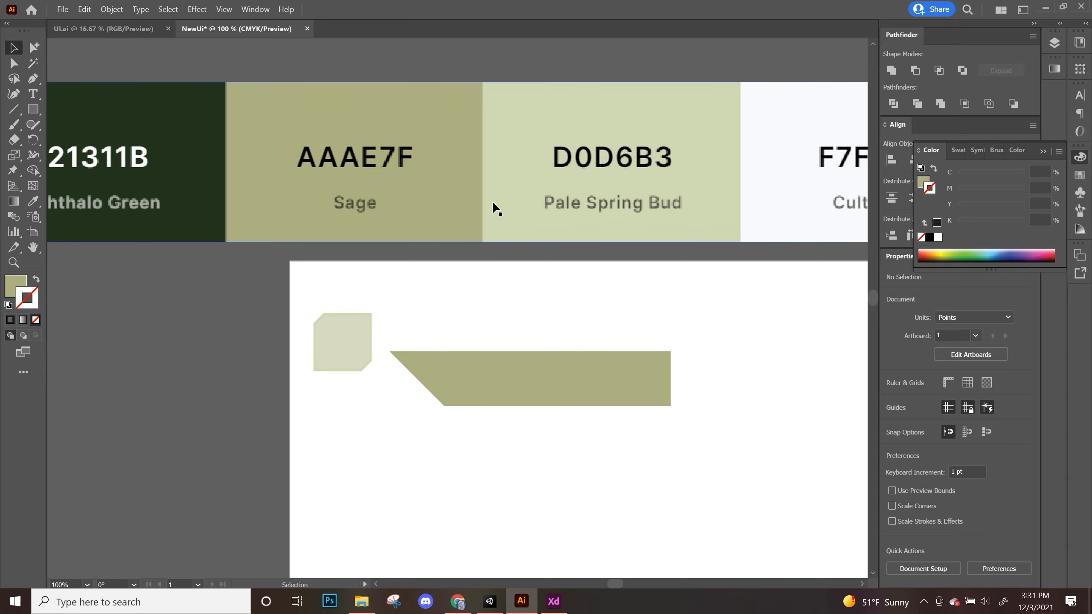
drag(261, 310, 369, 412)
drag(340, 355, 233, 373)
click(266, 482)
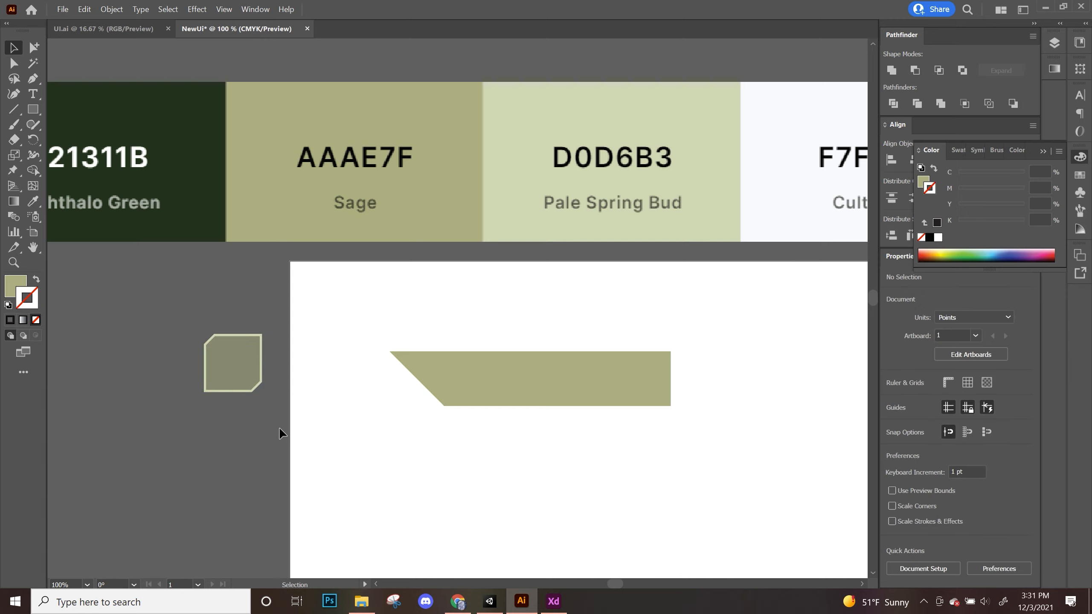
- Select the cut-corner square and then the sage angled bar on the artboard to inspect each shape
drag(201, 327, 267, 382)
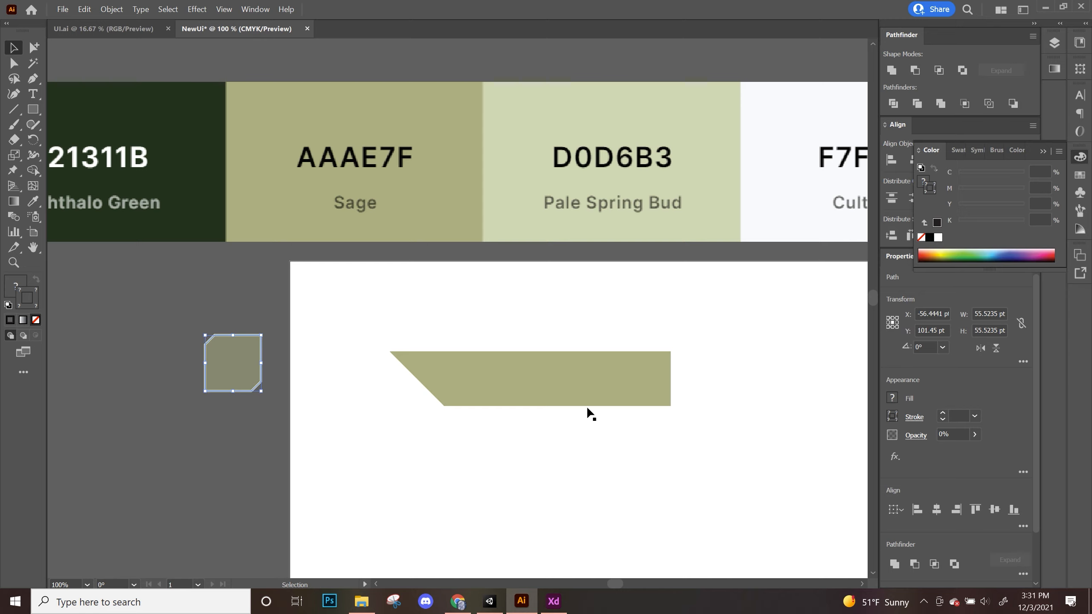
click(694, 479)
drag(674, 510, 428, 334)
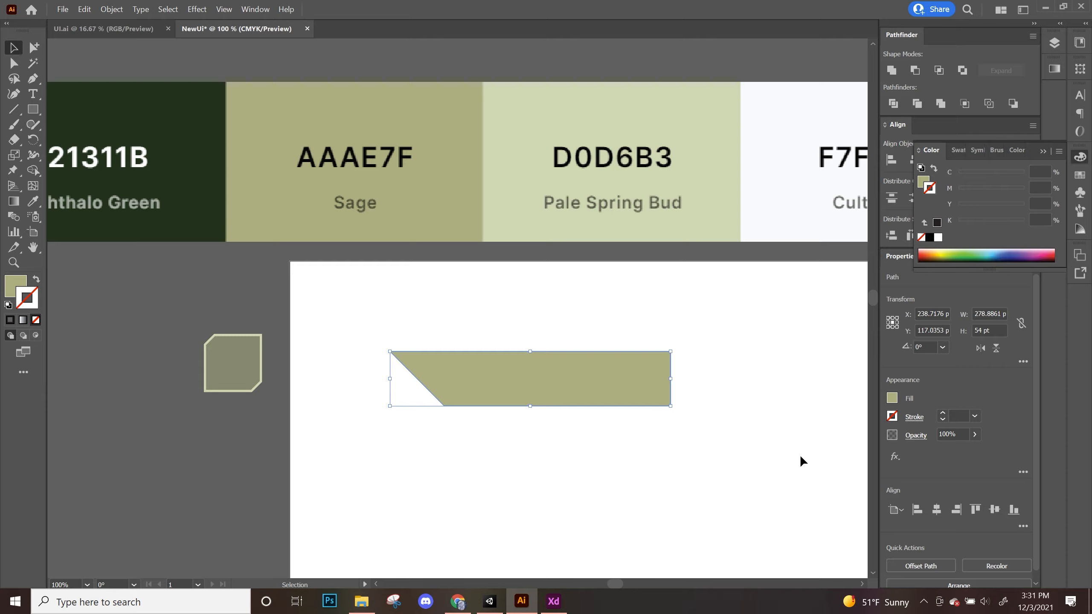
- Collect the cut-corner green square beside the artboard for export as a single asset
drag(704, 469, 579, 482)
drag(453, 451, 185, 319)
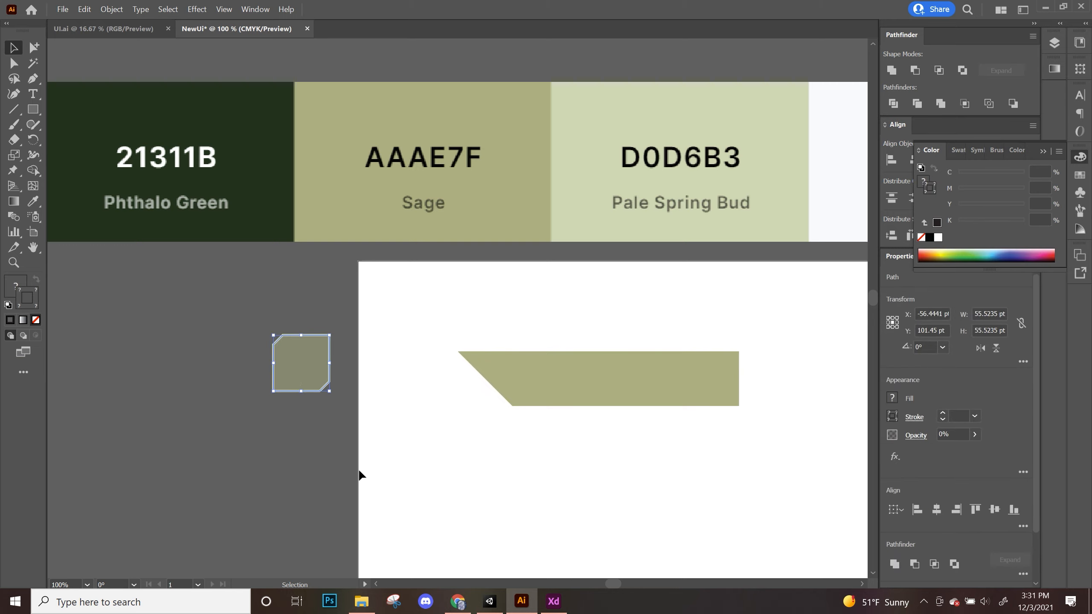
right_click(305, 382)
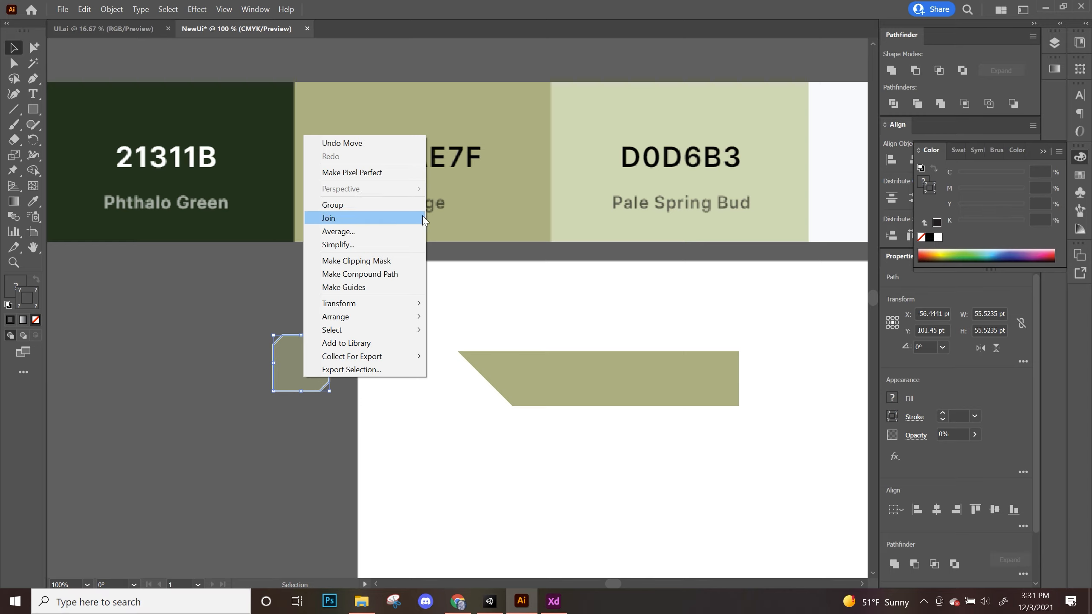
mouse_move(416, 360)
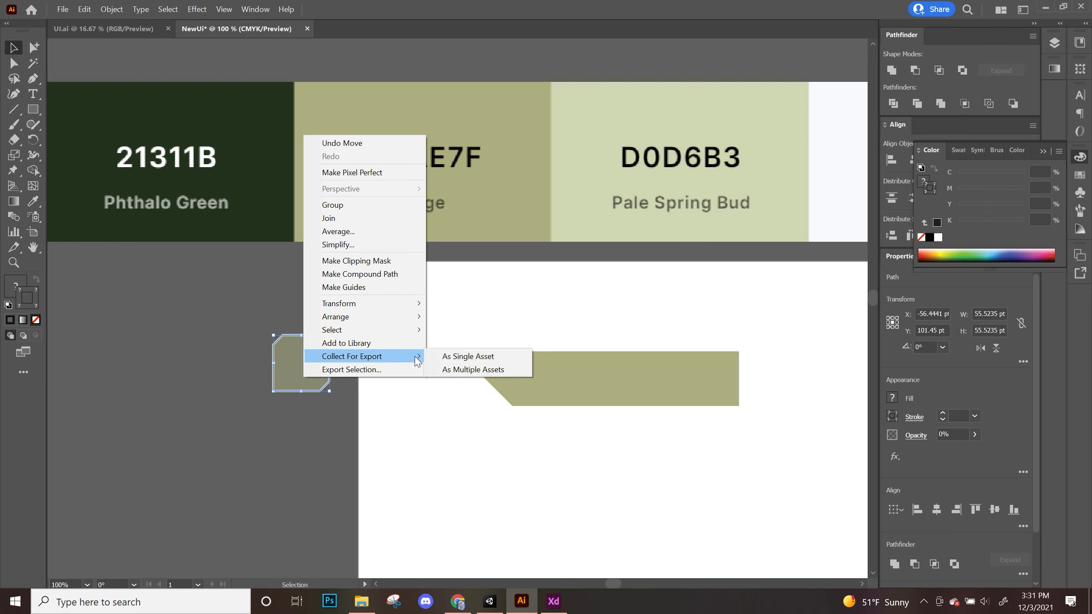
click(464, 356)
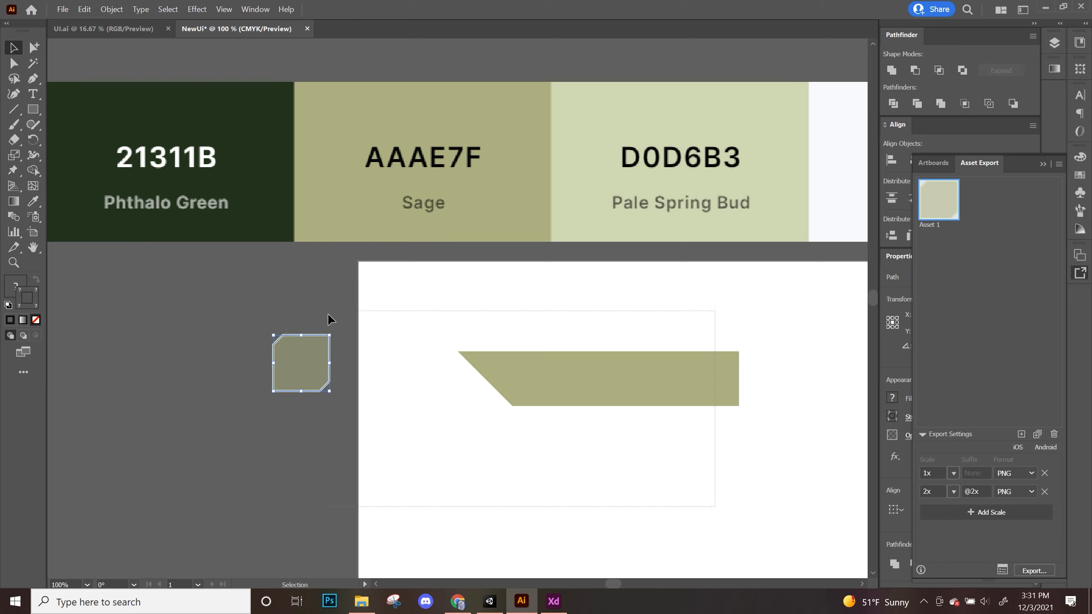
- Collect the sage angled bar on the artboard for export as an asset
click(558, 396)
right_click(589, 375)
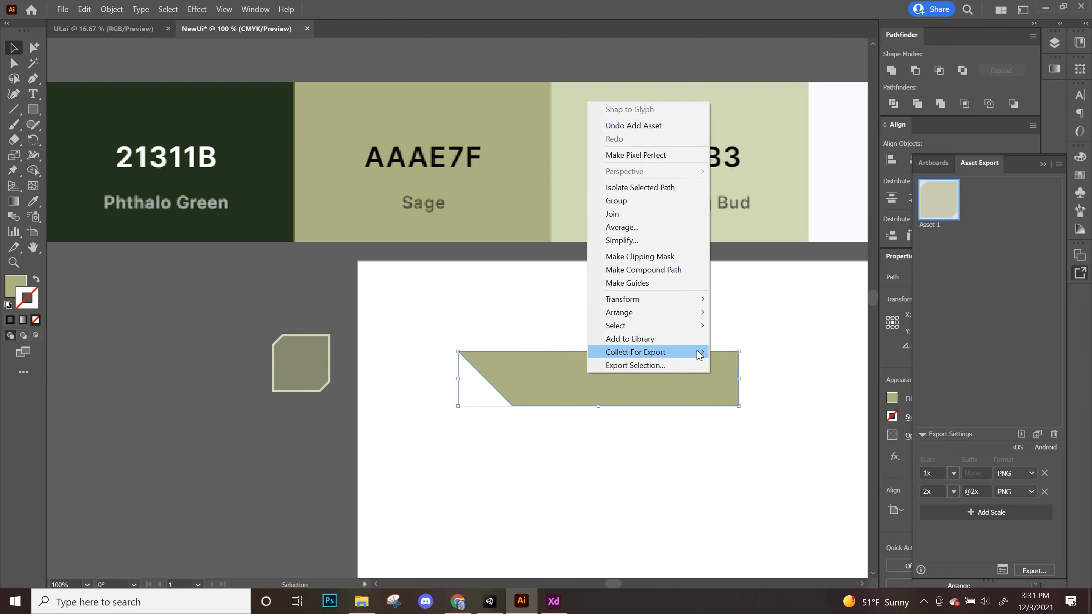
click(726, 353)
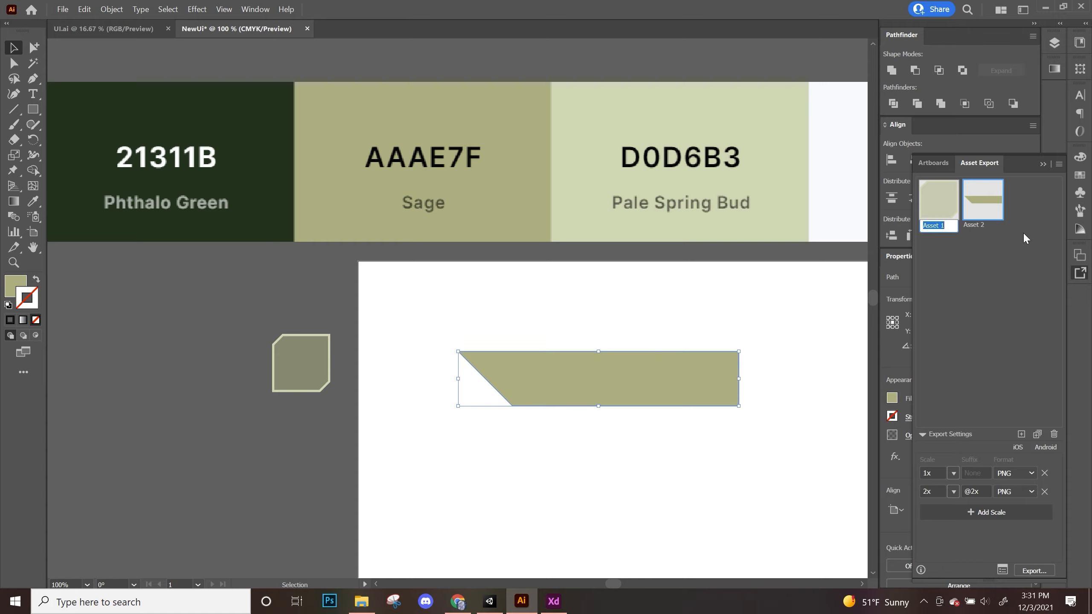
- Rename the square's export asset ButtonSprite and the angled bar's asset StaticSprite
text(ButtonSprite)
key(Return)
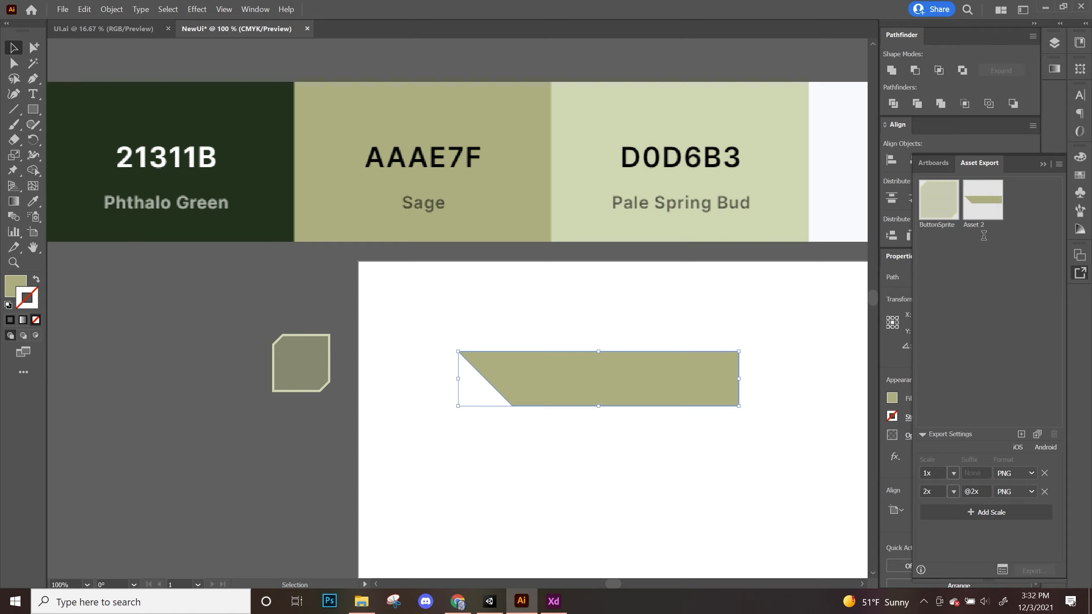
double_click(982, 228)
text(StaticSprite)
key(Return)
- Remove the 2x export scale and set the remaining PNG scale to a fixed height of 120 px
click(1045, 492)
click(954, 473)
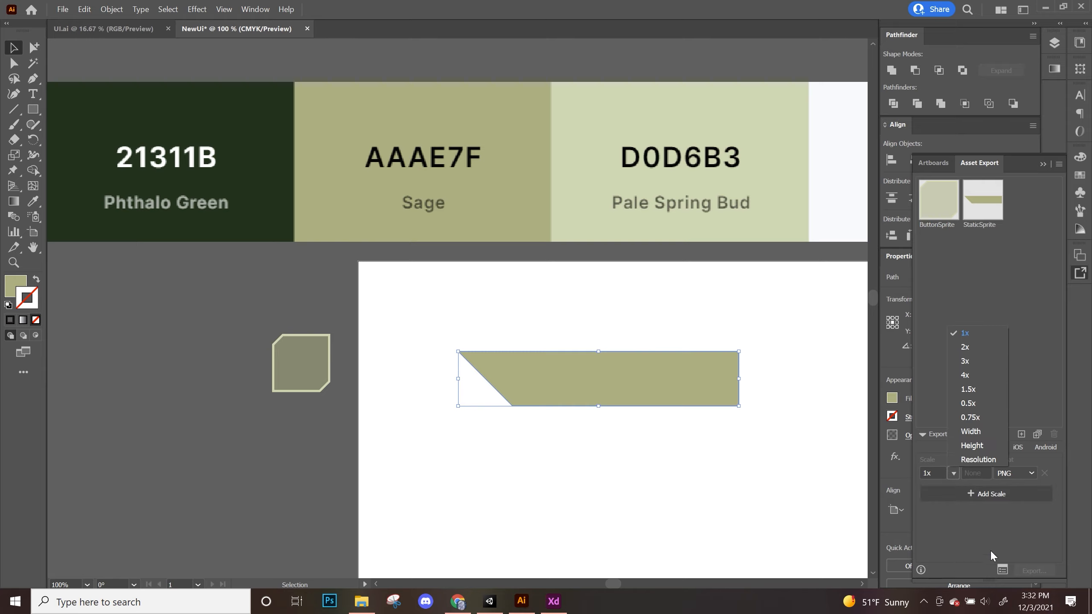
click(976, 432)
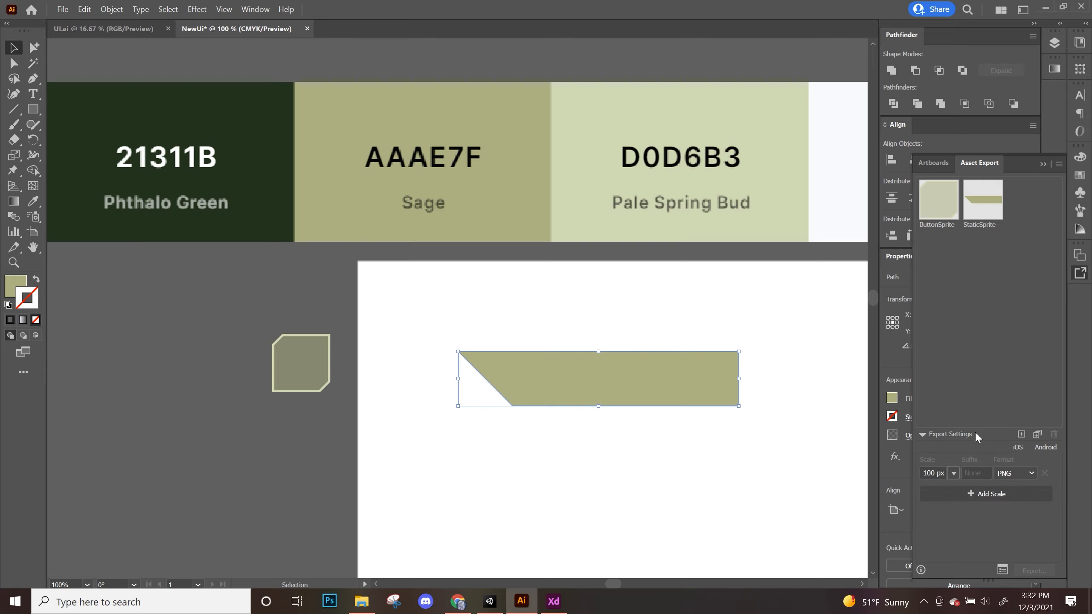
double_click(929, 473)
click(953, 473)
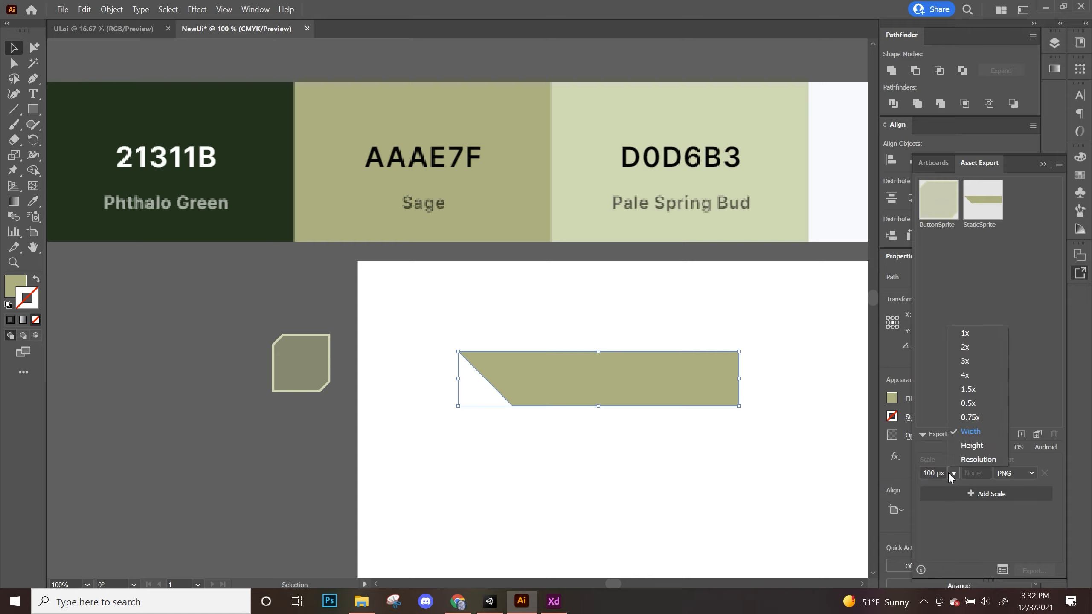
click(976, 446)
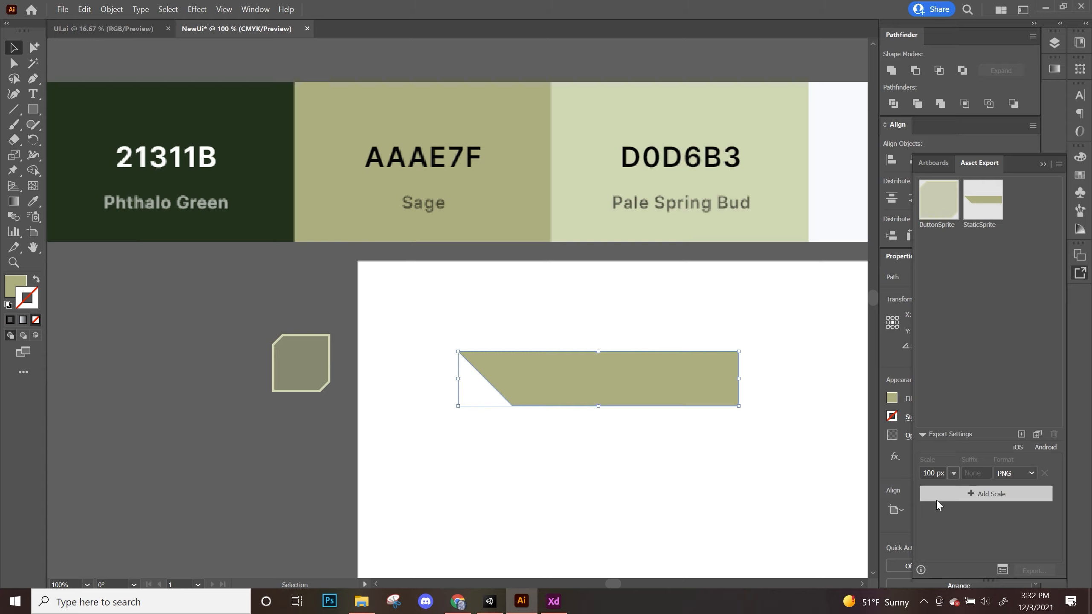
drag(938, 475, 919, 487)
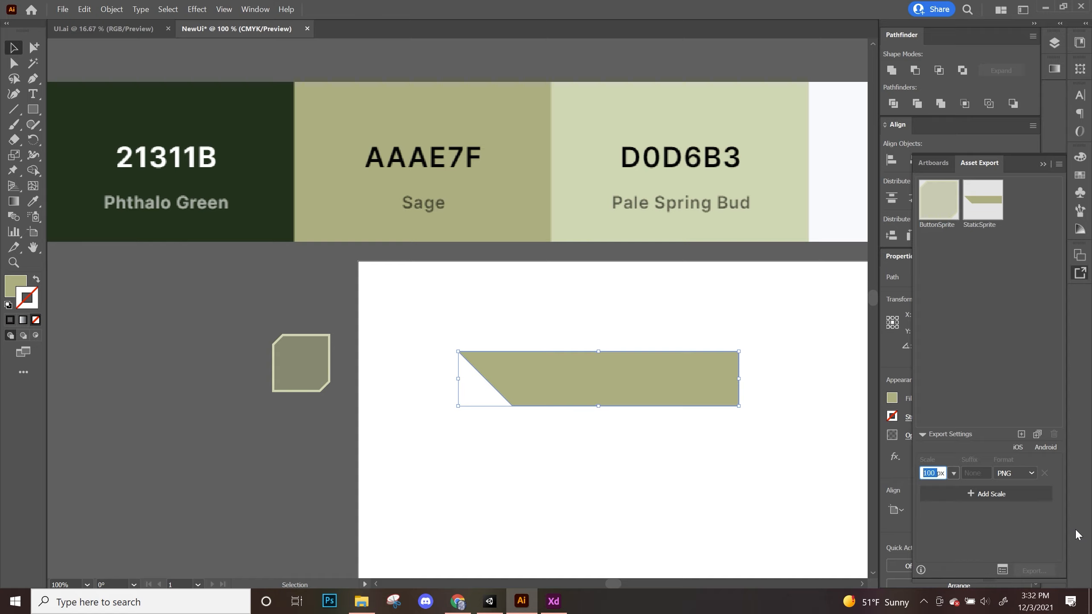
text(120)
click(1007, 552)
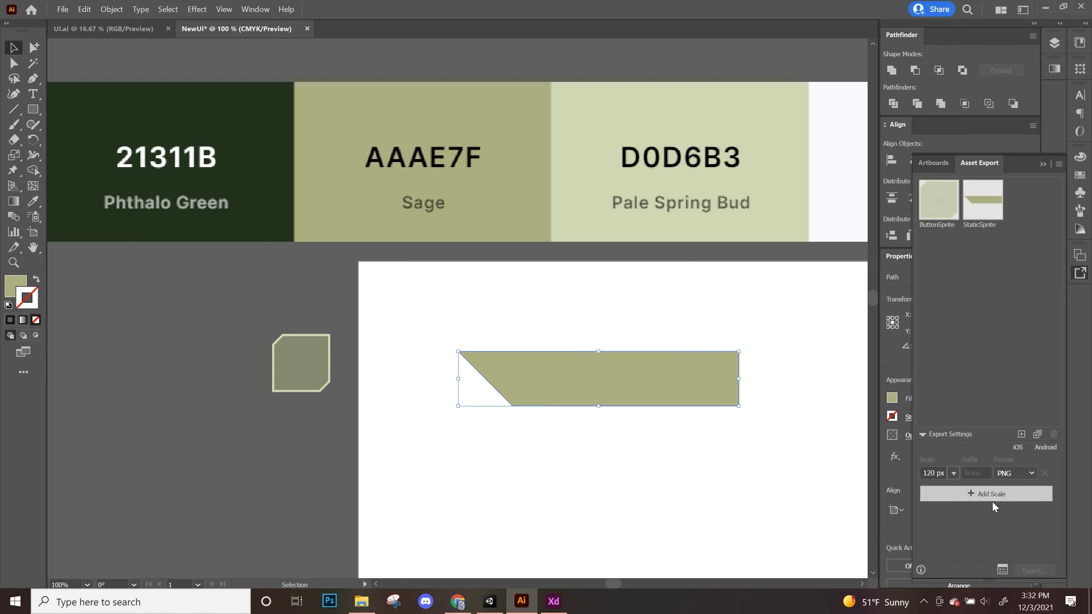
- Export both ButtonSprite and StaticSprite into the GIMM > DevTeam > GearUp2021 > UIUnity folder on drive D
click(924, 198)
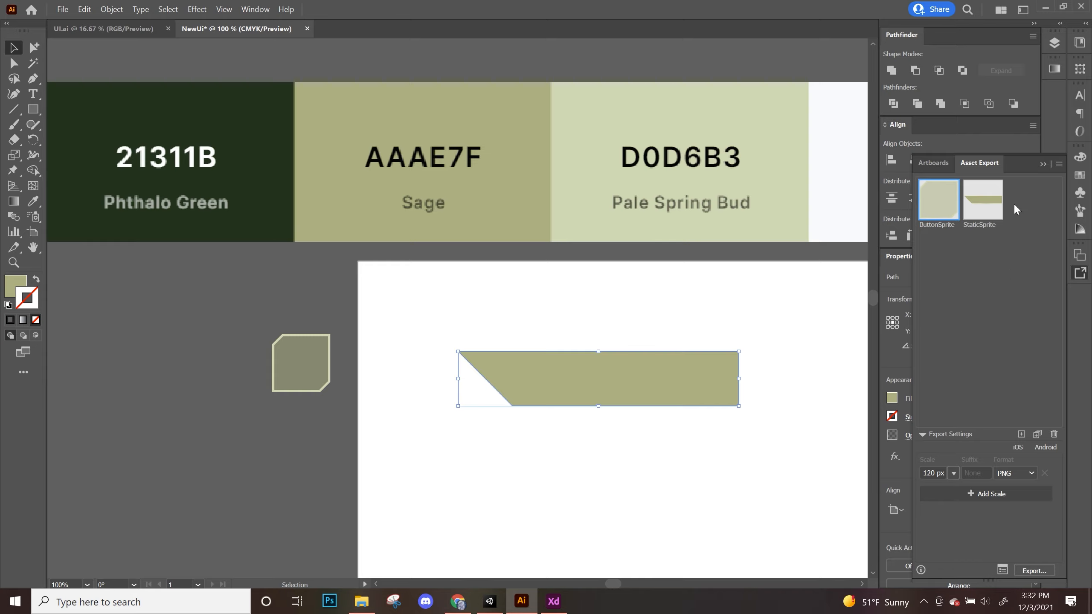
click(1032, 571)
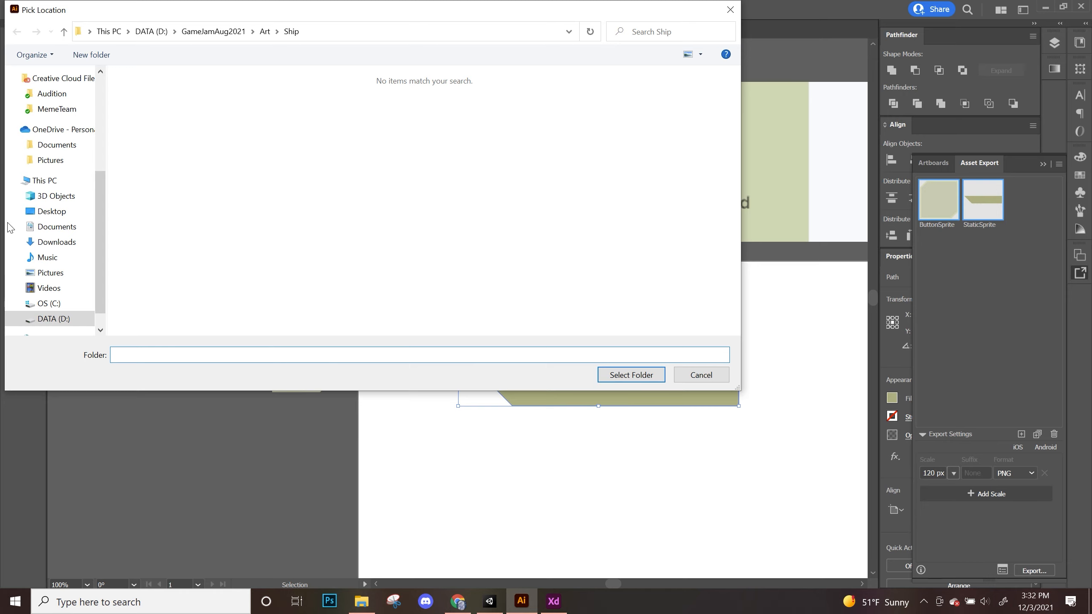
drag(302, 12, 425, 80)
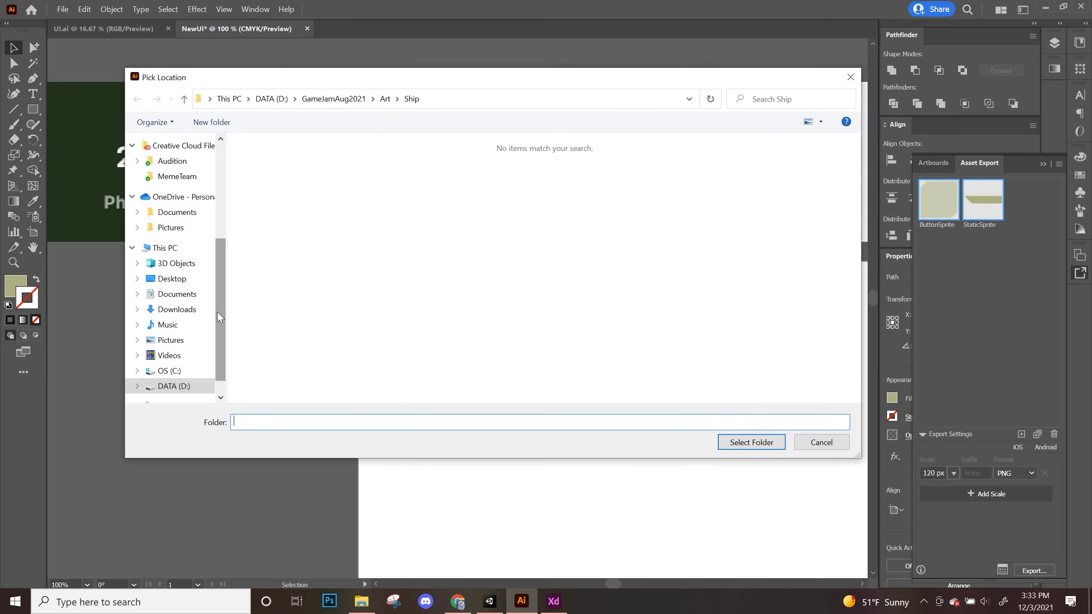
drag(219, 311, 316, 139)
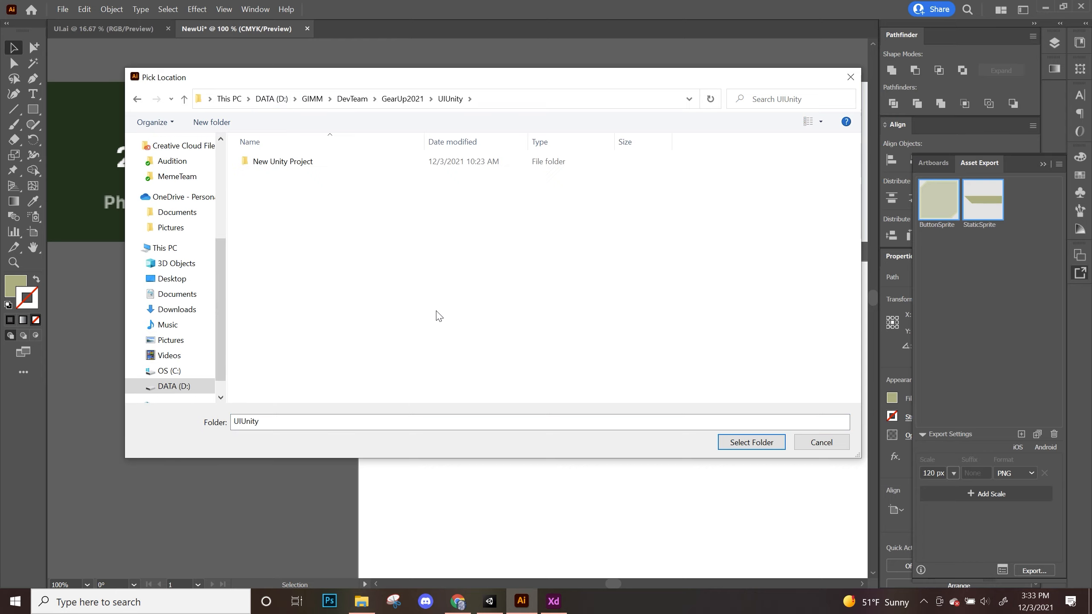
click(753, 443)
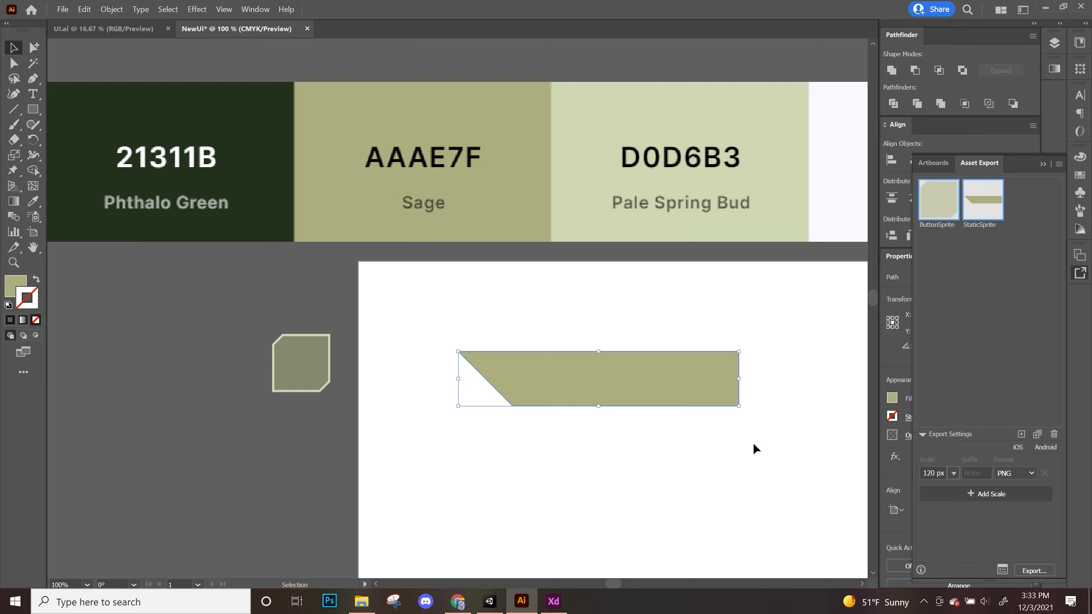
- Switch to the Unity project and create a folder named UIAssets in Assets
click(490, 601)
click(505, 534)
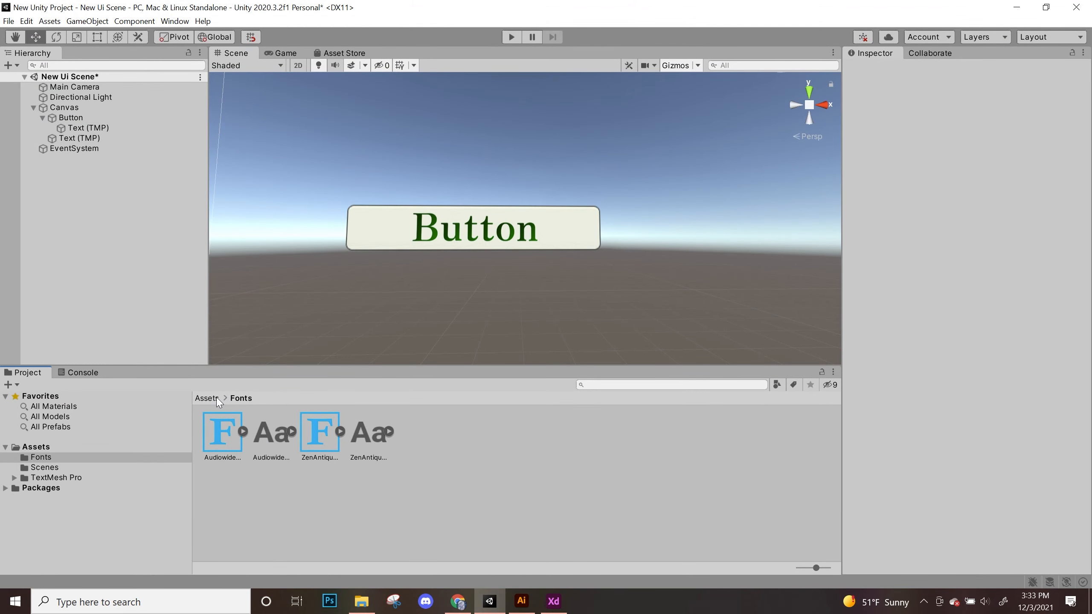
click(215, 399)
right_click(480, 443)
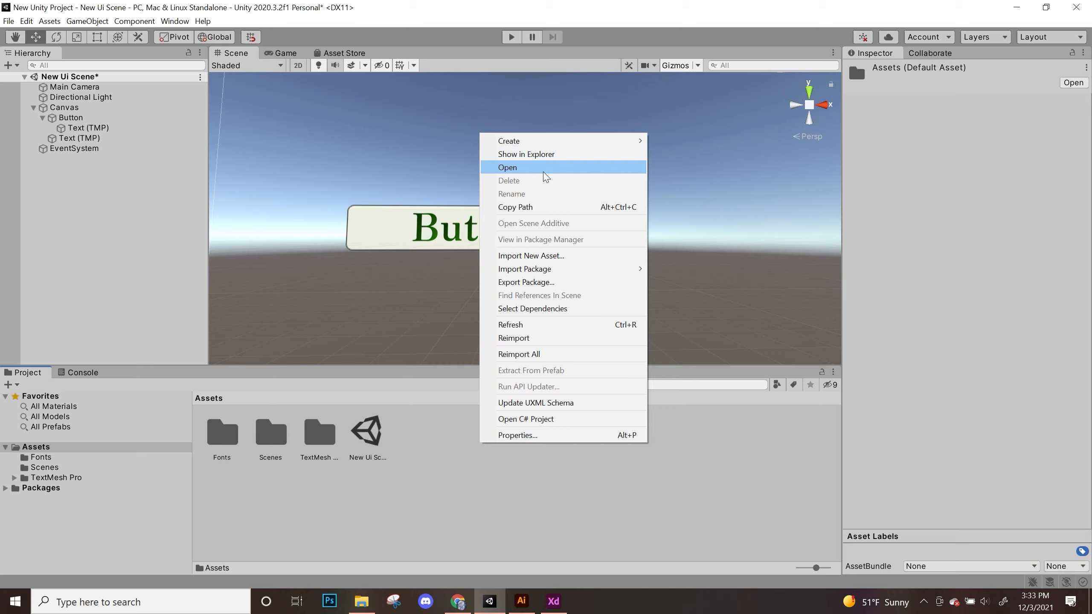
mouse_move(548, 137)
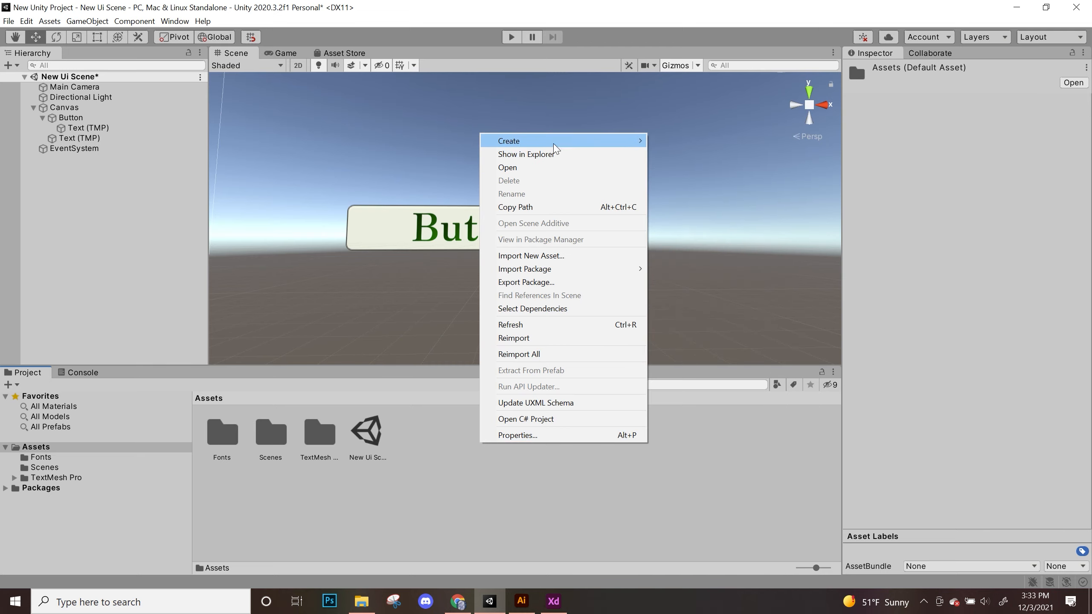
click(673, 141)
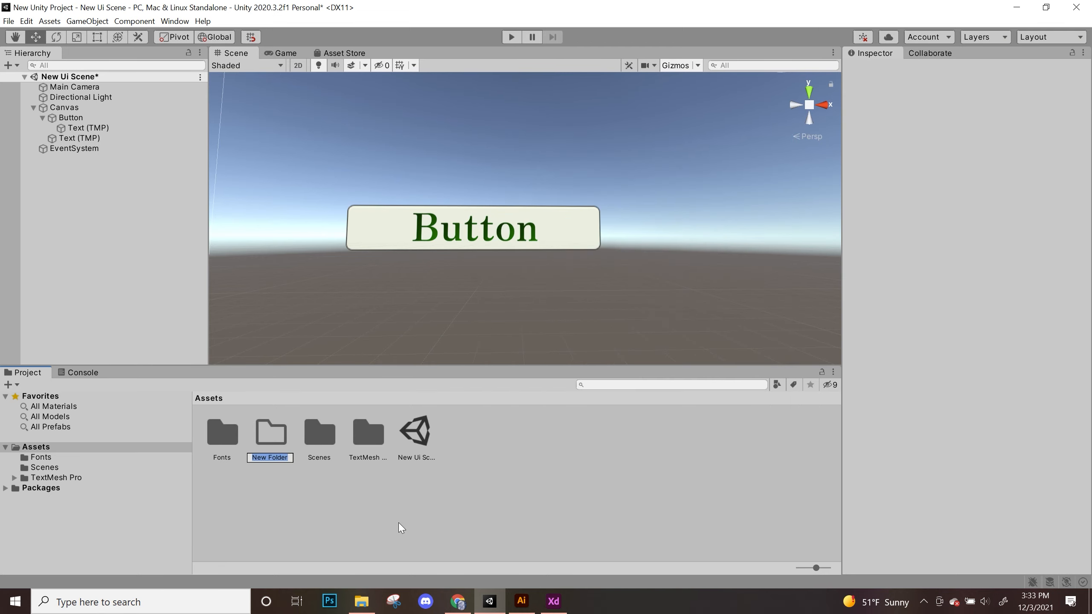
text(UIAssets)
key(Return)
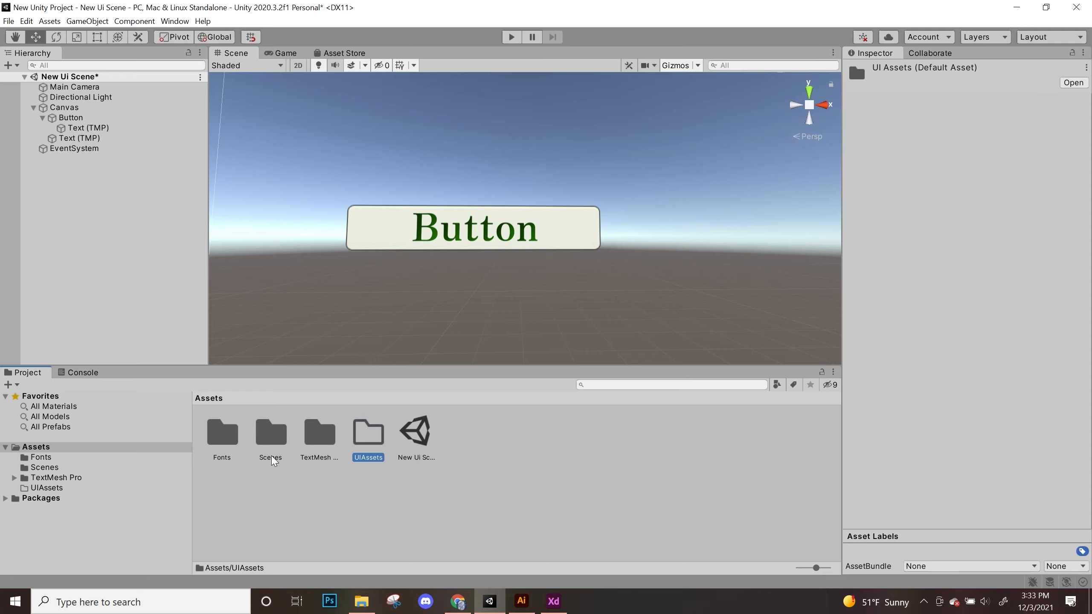
- Import ButtonSprite and StaticSprite from the UIUnity folder in File Explorer into the project's UIAssets folder
double_click(368, 434)
click(362, 601)
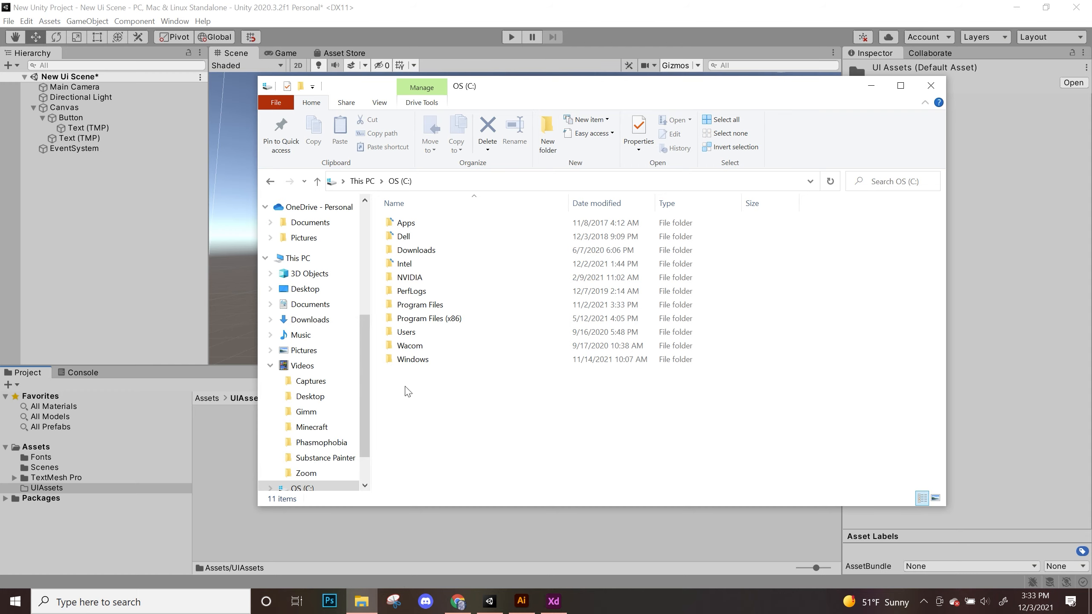
scroll(313, 366, up, 1)
scroll(316, 388, down, 2)
scroll(320, 426, up, 6)
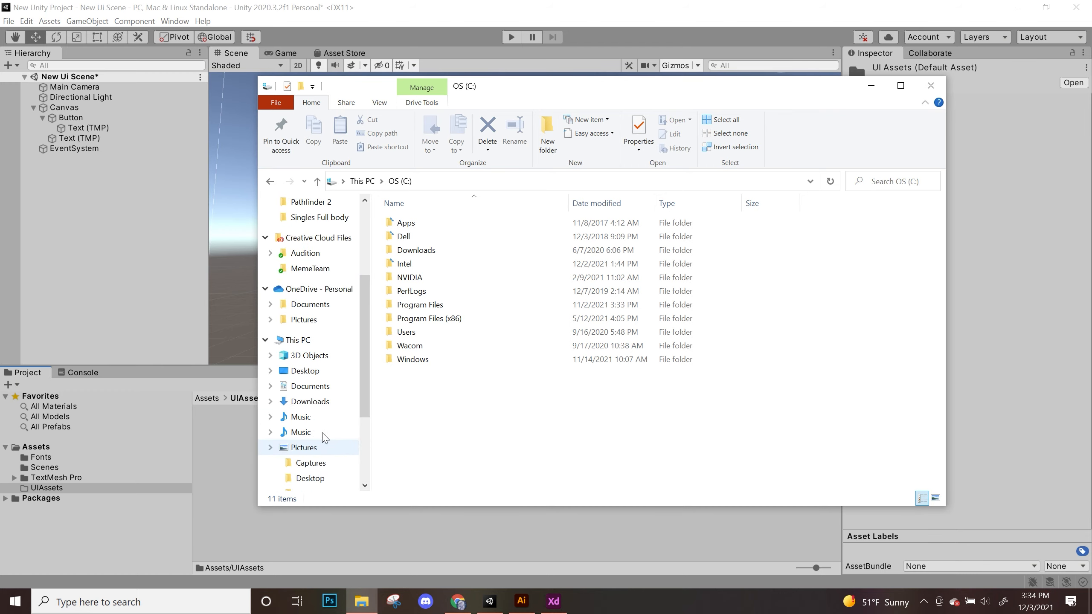
scroll(323, 424, up, 1)
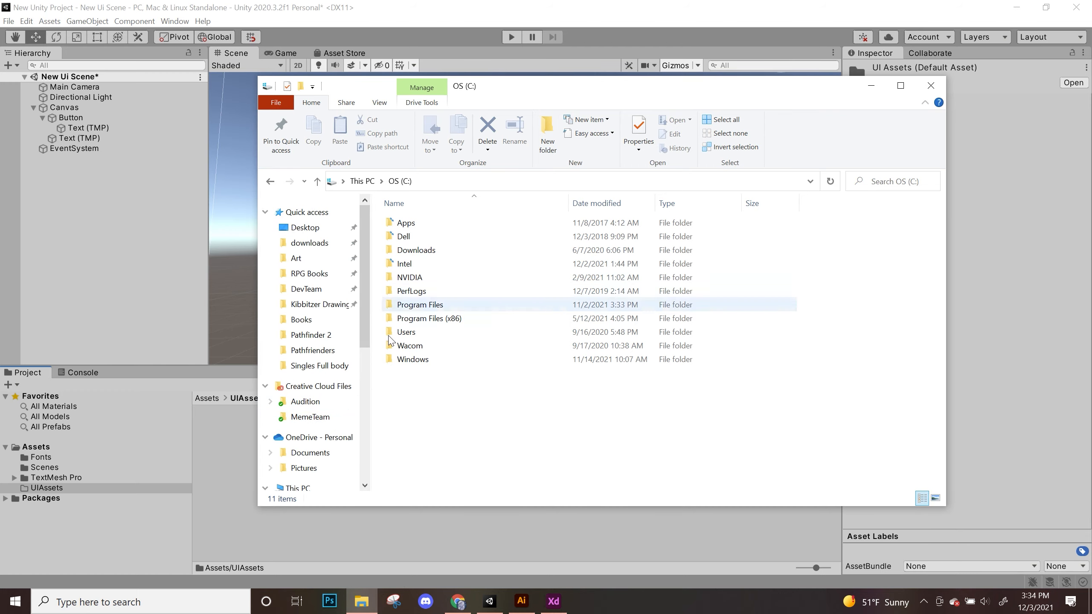
scroll(313, 456, down, 2)
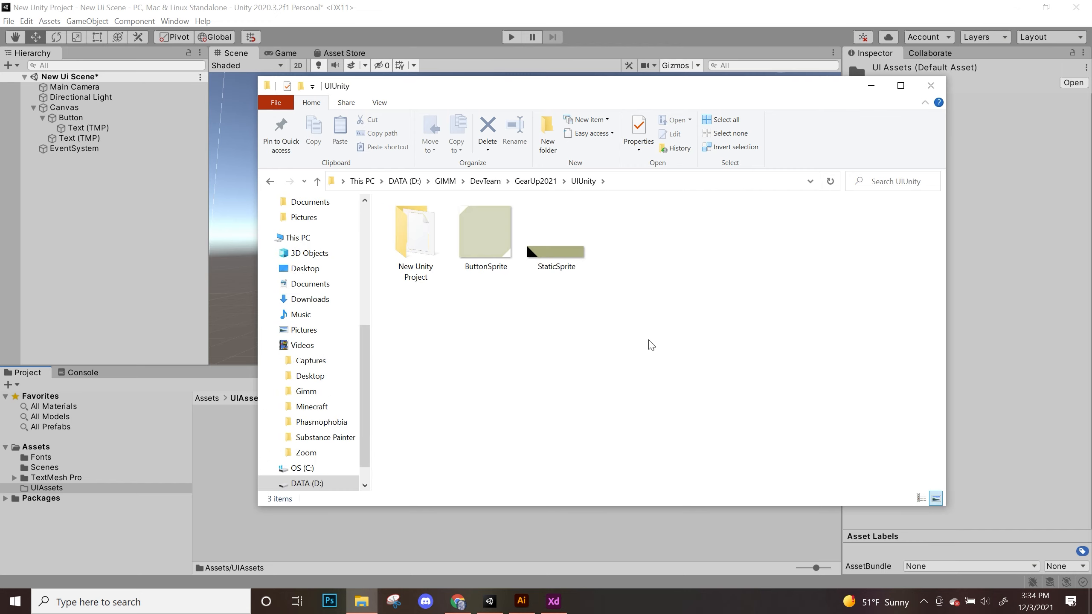
drag(662, 352, 246, 521)
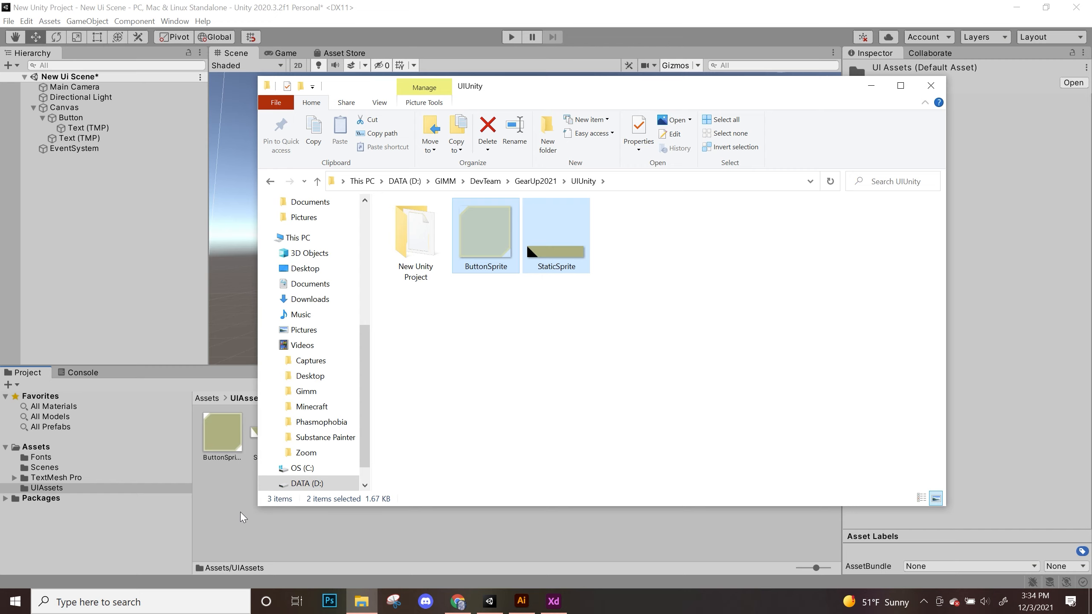
click(359, 553)
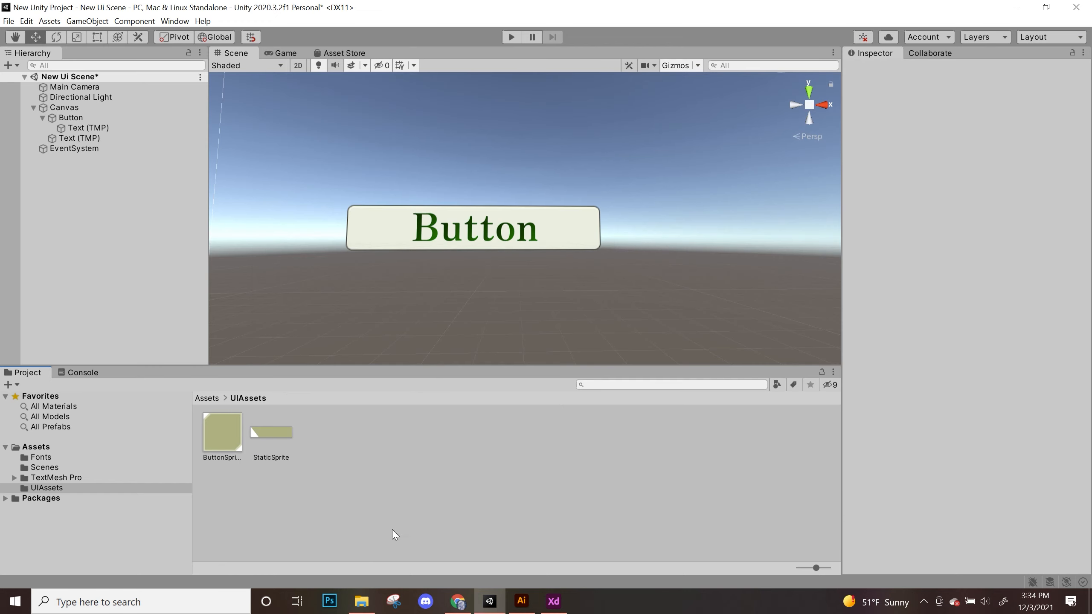
- Set the Texture Type of both ButtonSprite and StaticSprite to Sprite (2D and UI) and apply it
click(227, 443)
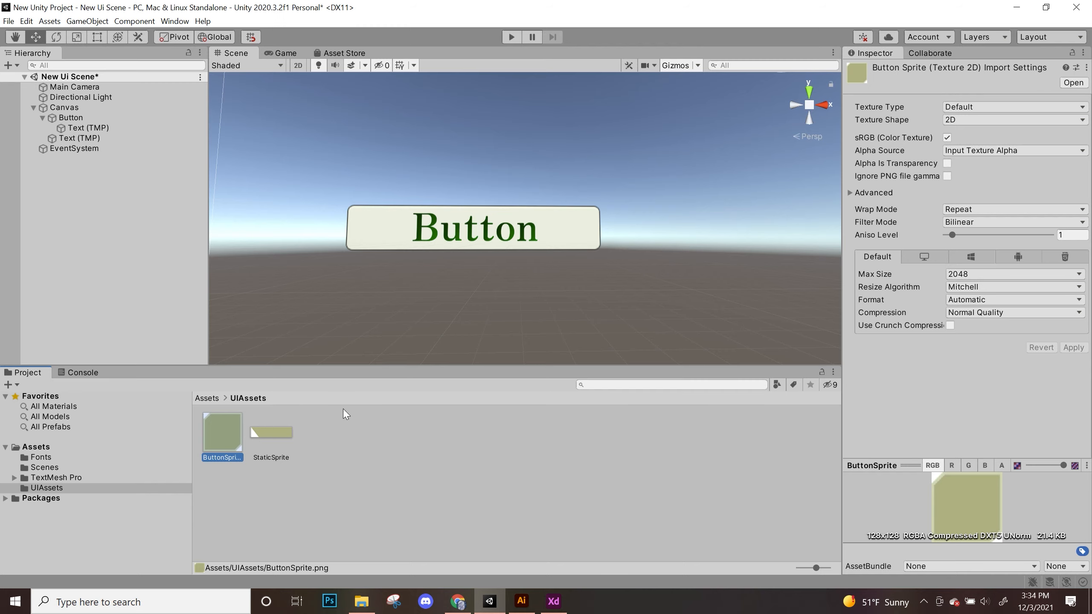
click(254, 451)
click(224, 425)
ctrl+click(277, 436)
click(985, 105)
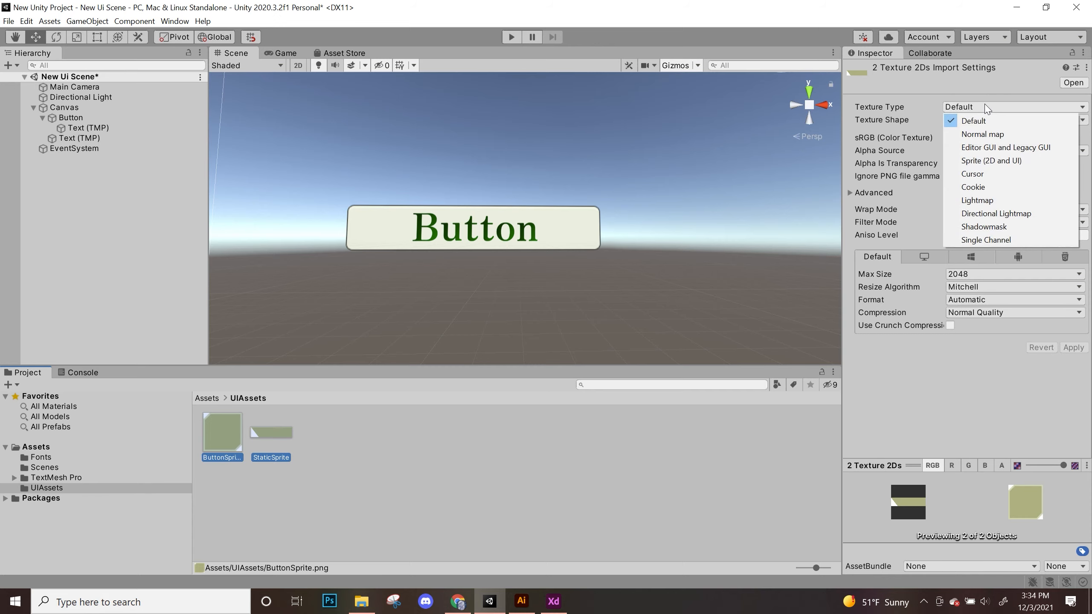
click(1016, 163)
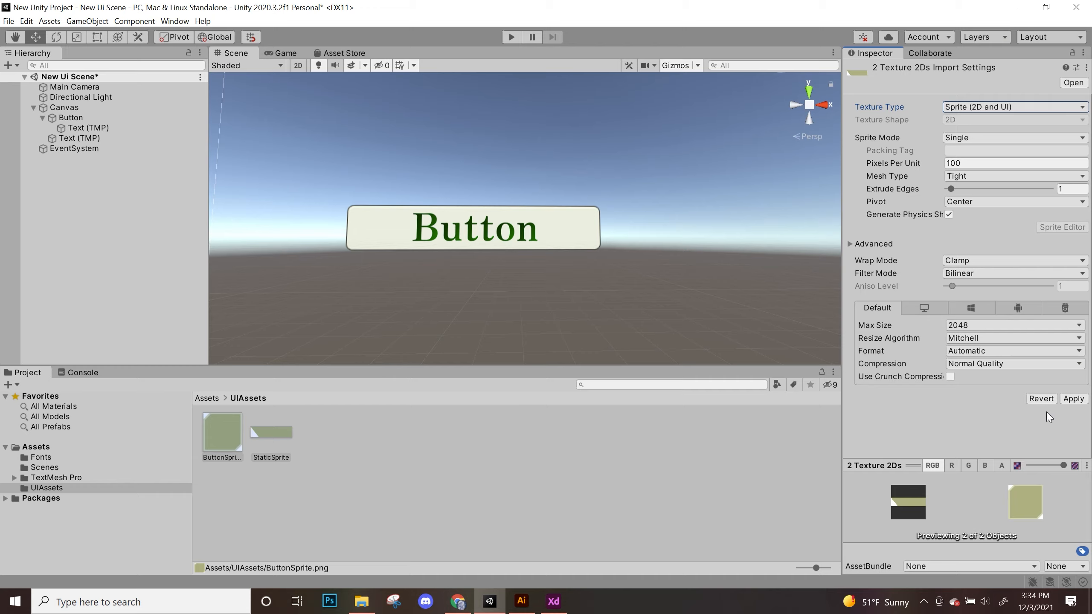
click(1072, 399)
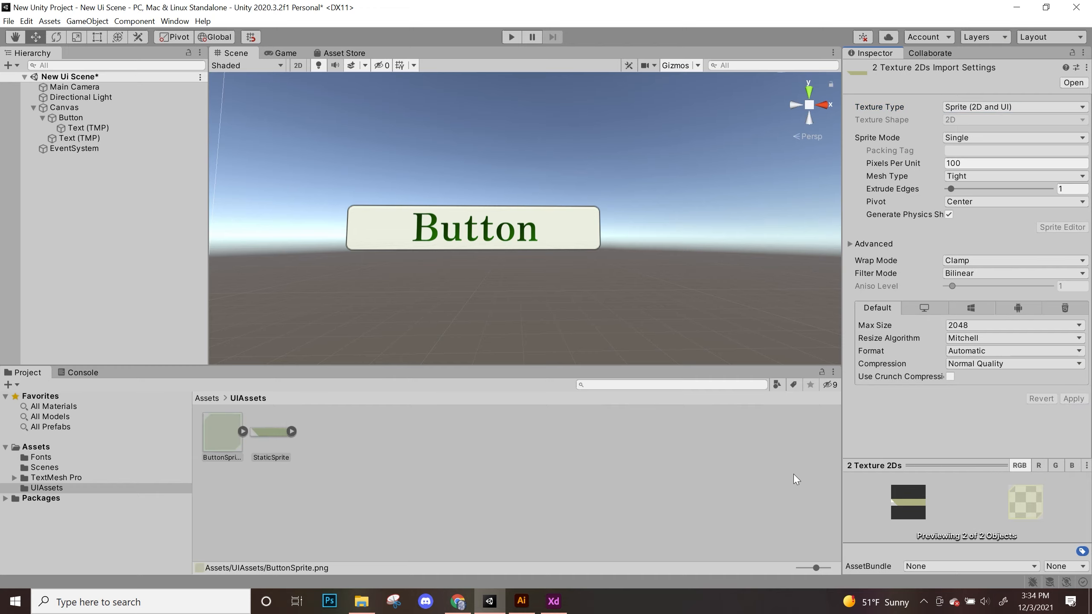
click(511, 448)
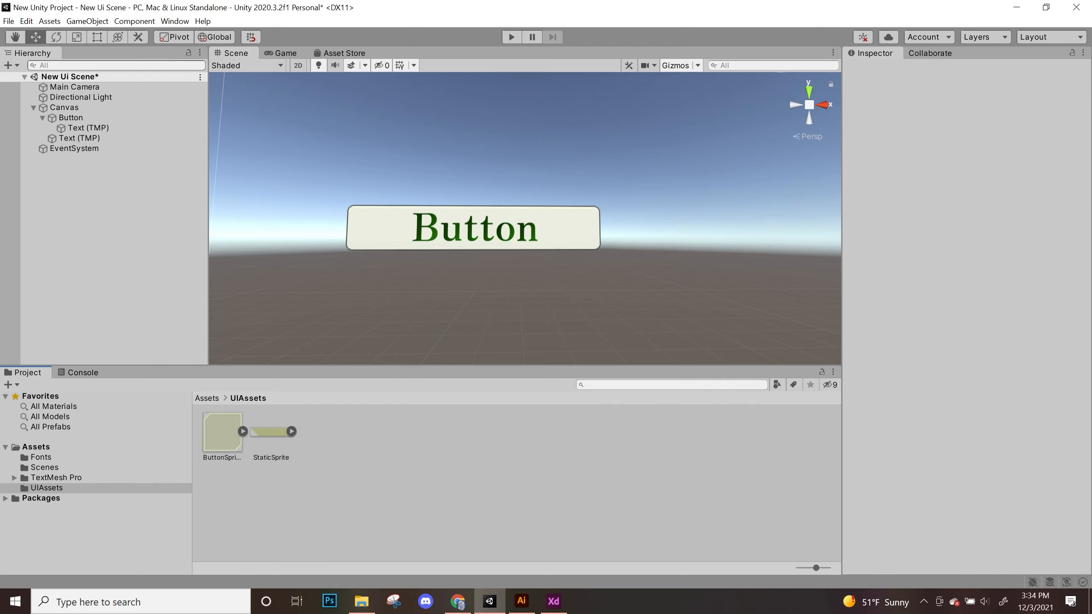
- Set the Button object's Source Image to ButtonSprite
click(62, 108)
click(67, 118)
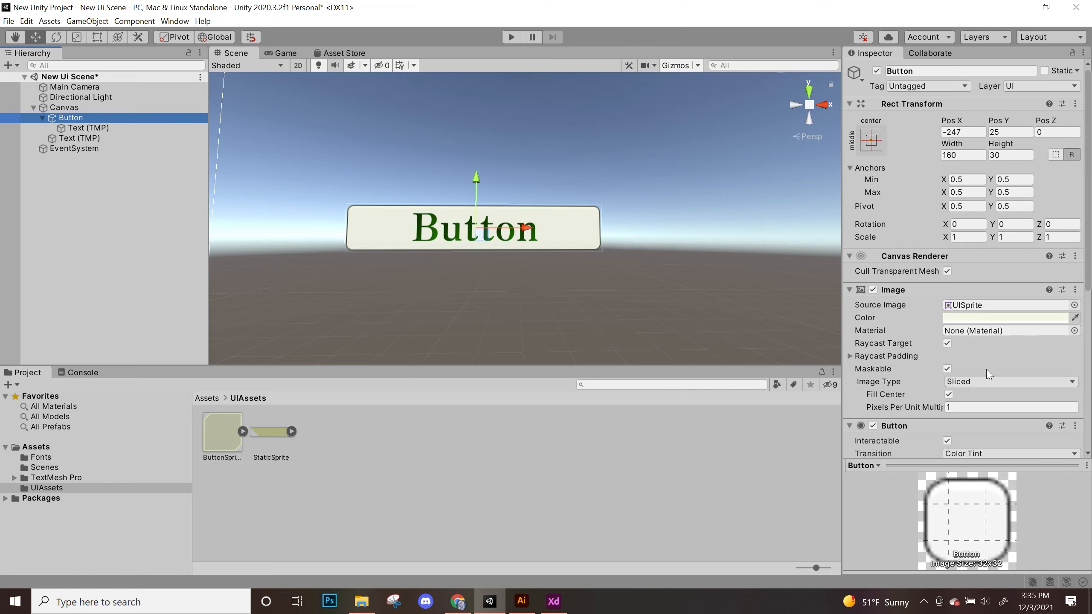
scroll(891, 390, down, 3)
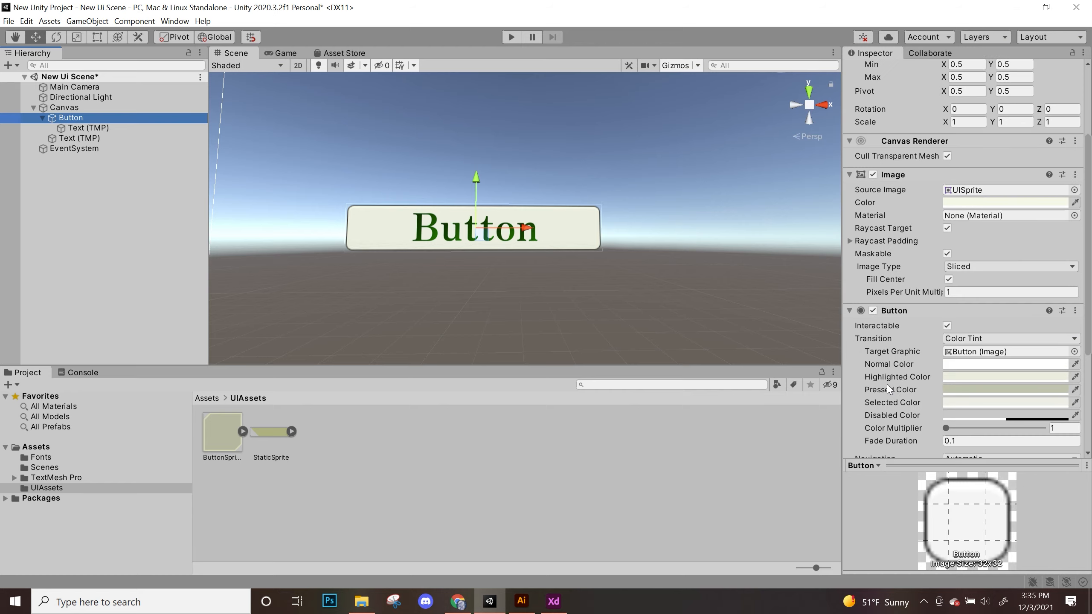
click(1074, 190)
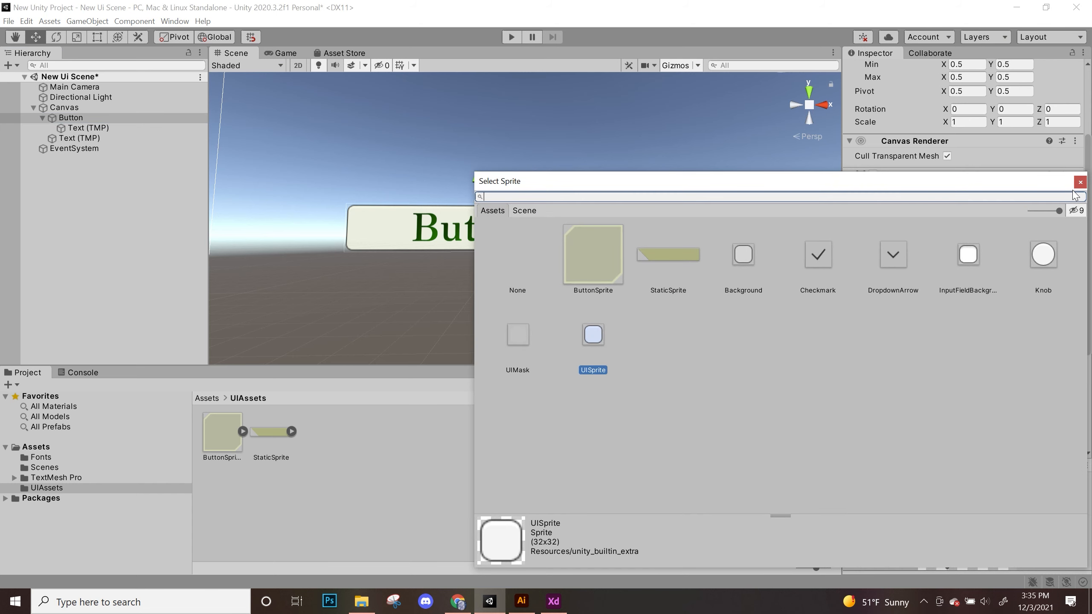
double_click(576, 253)
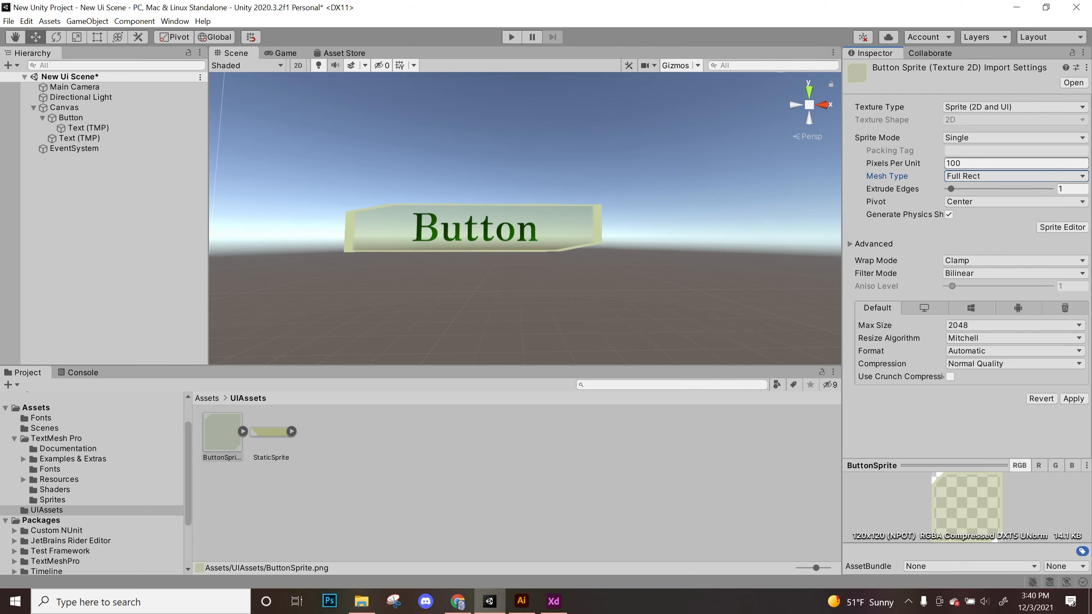
- Apply the Full Rect mesh type to ButtonSprite and try to open the sprite in the Sprite Editor
click(1059, 228)
click(574, 323)
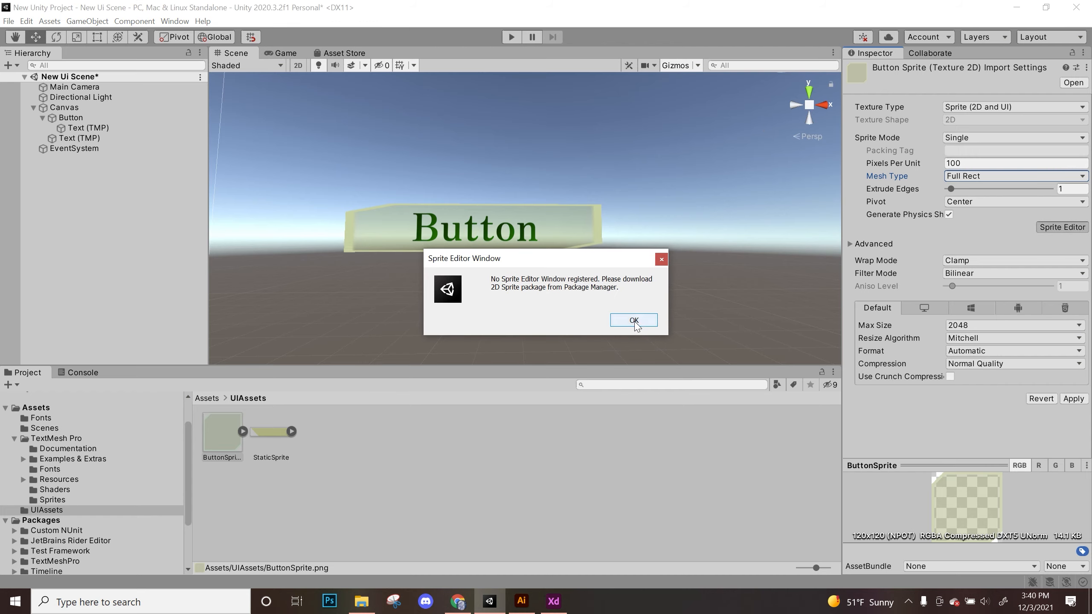
click(635, 322)
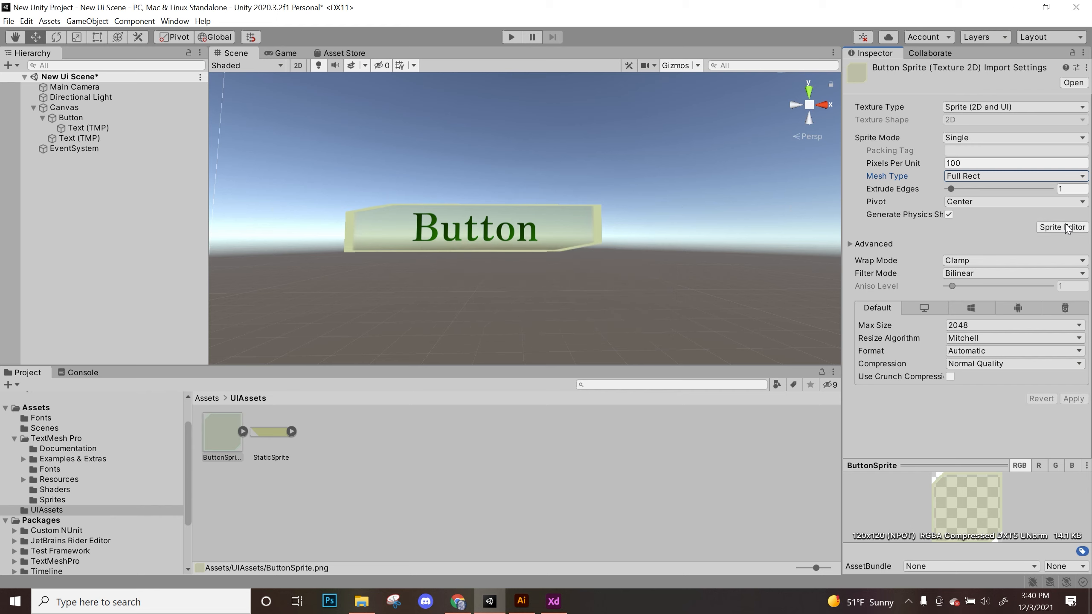
click(1066, 227)
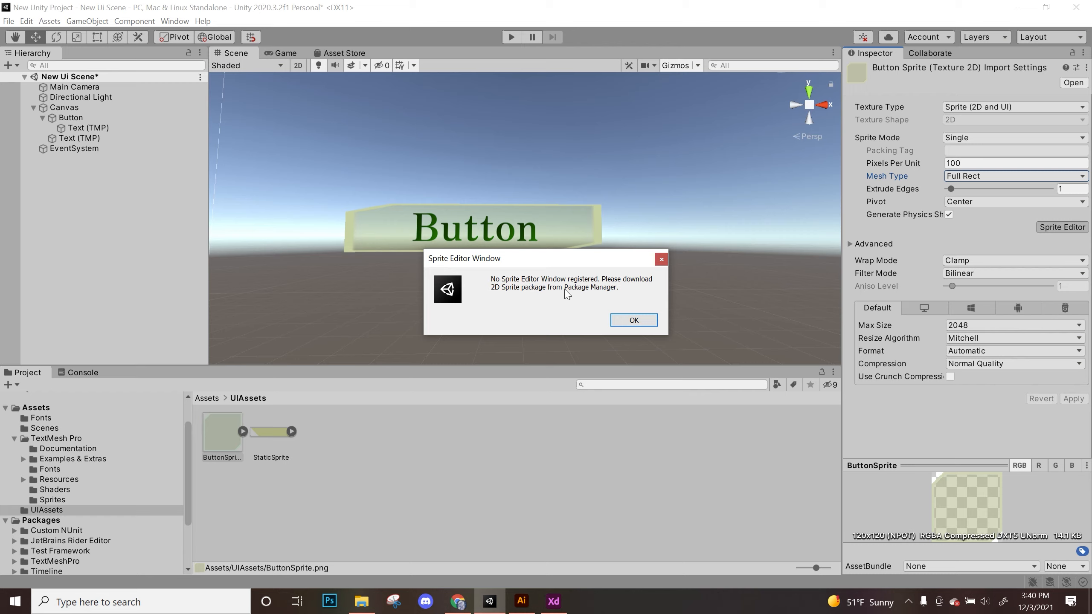
click(634, 321)
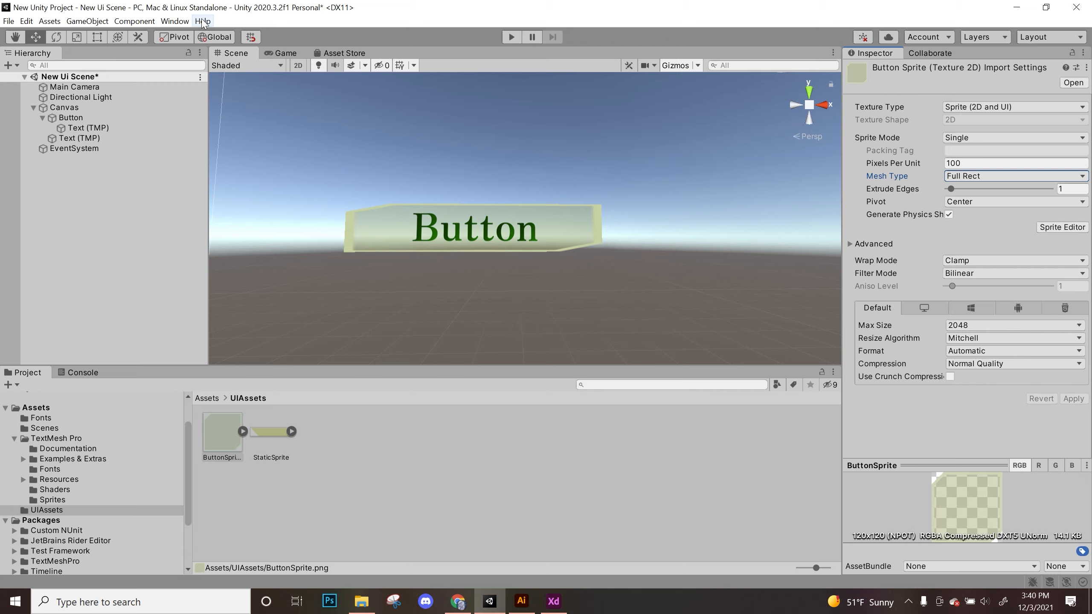
- Install the 2D Sprite package from the Unity Registry in the Package Manager and close the manager
click(185, 22)
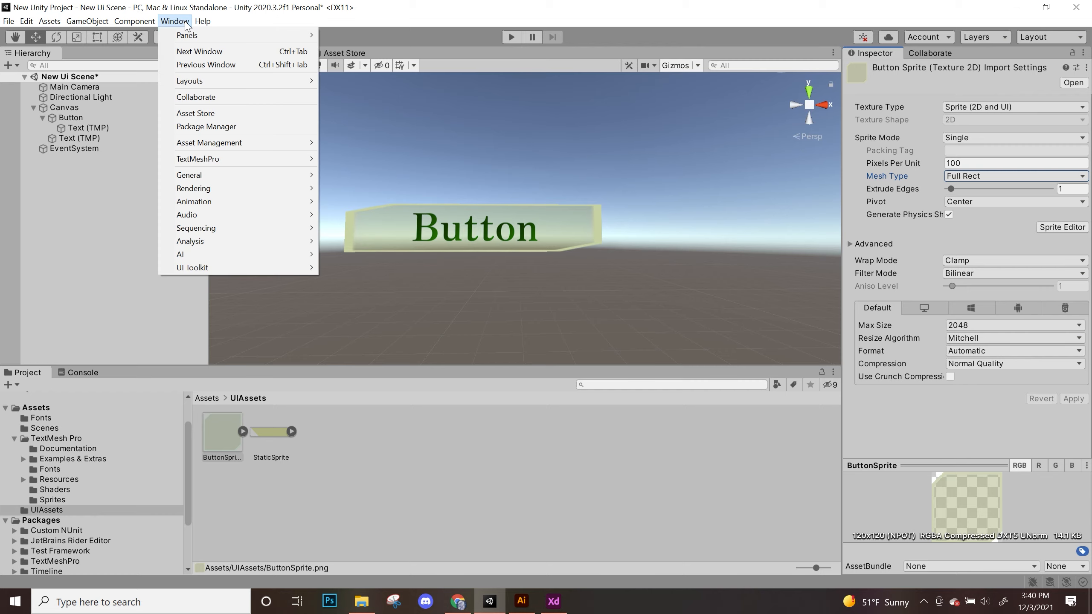
click(200, 127)
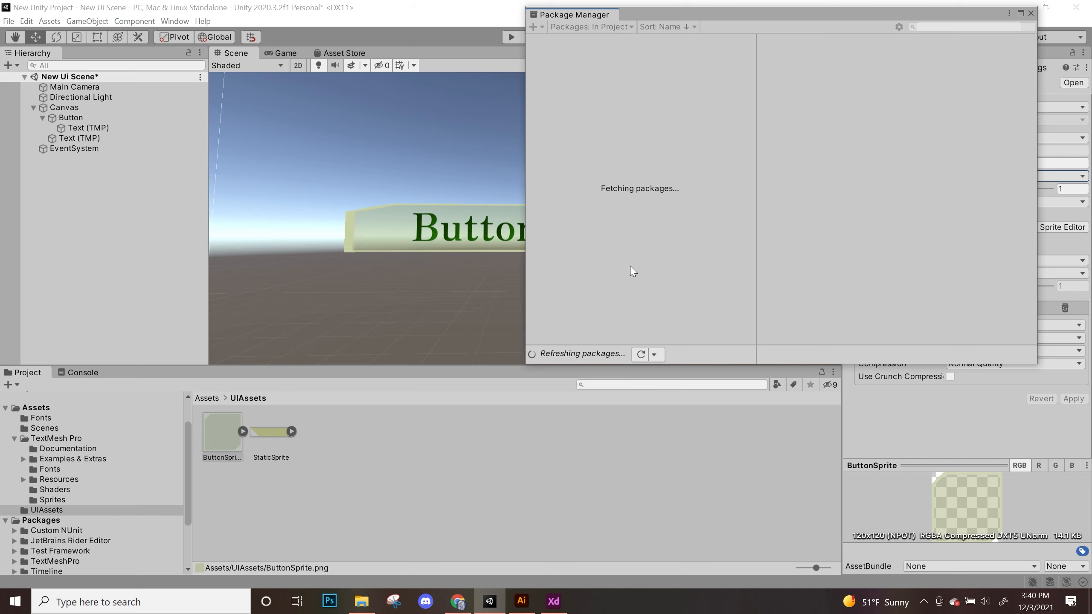
drag(789, 20, 595, 68)
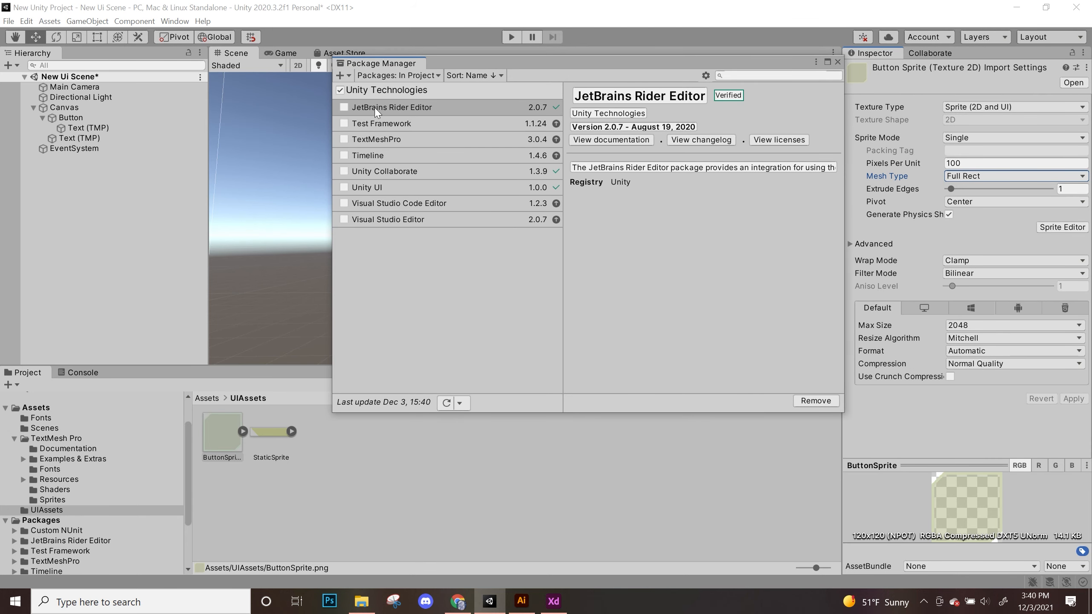
click(756, 76)
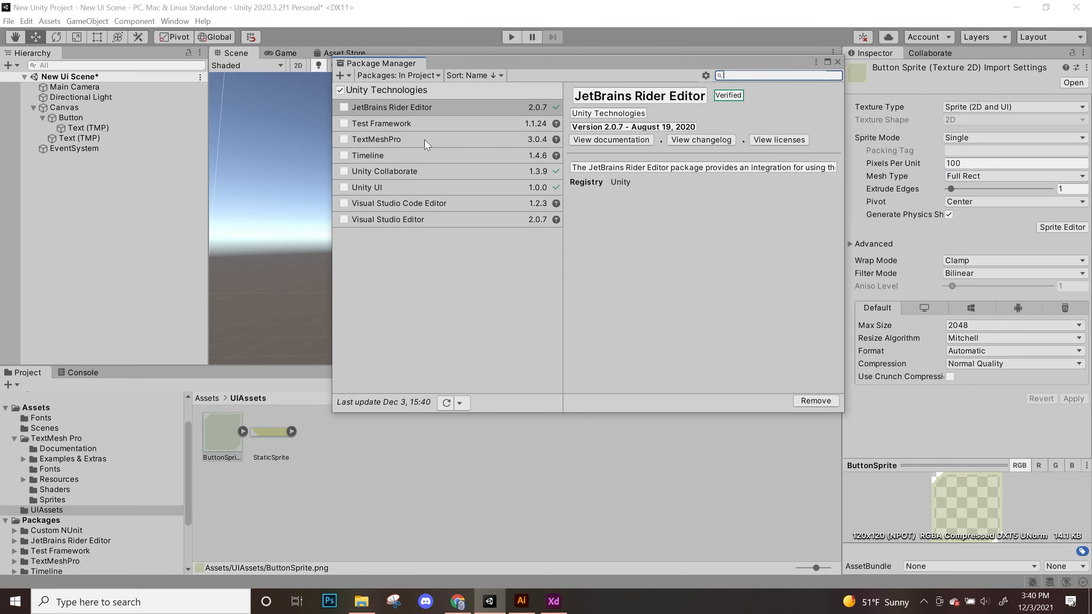
click(412, 76)
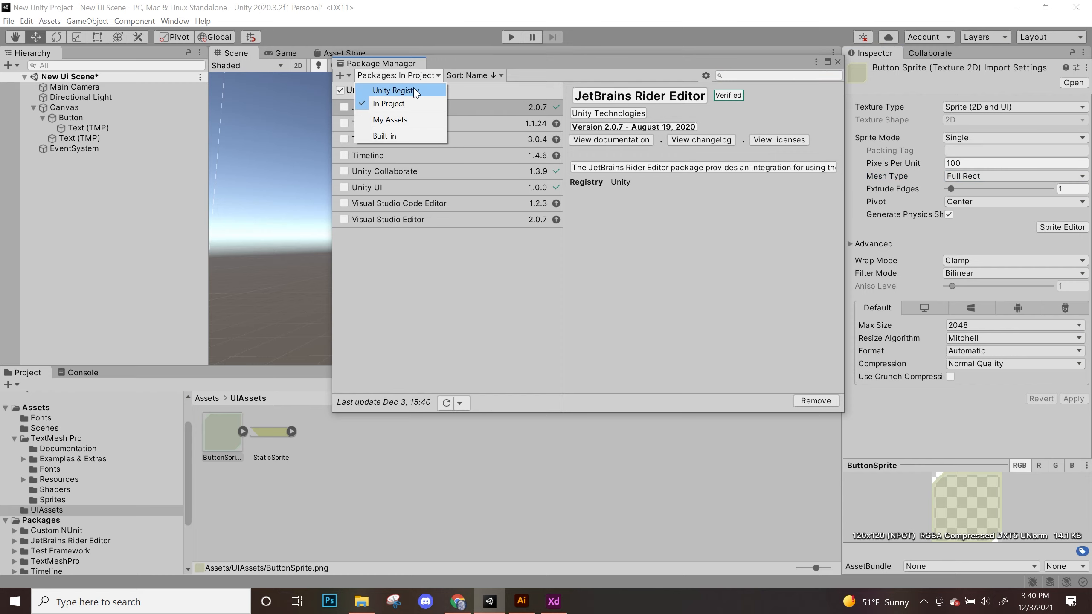
click(415, 91)
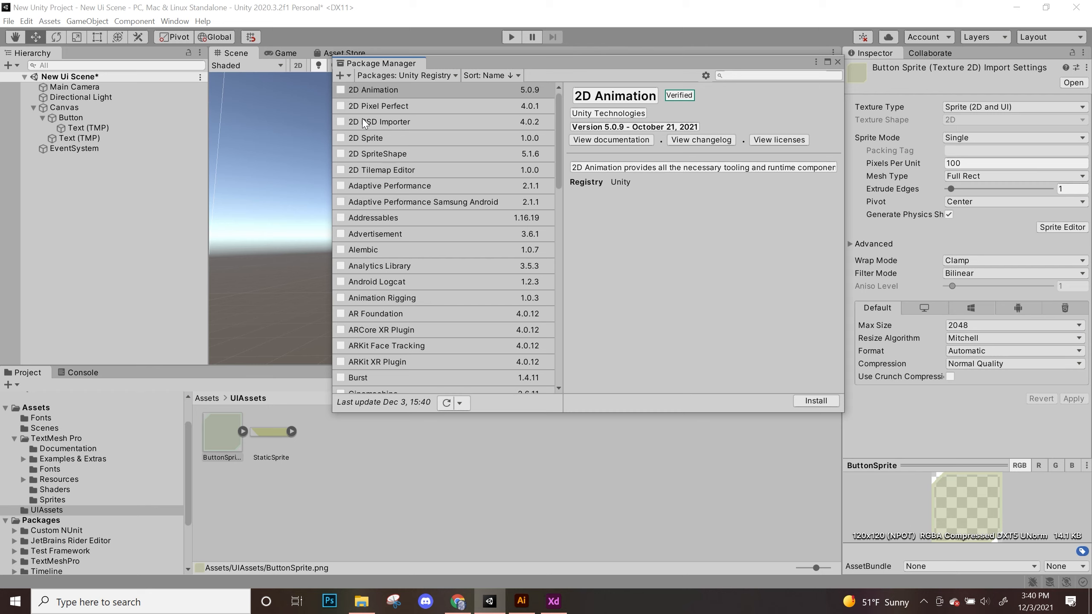
click(361, 139)
click(340, 138)
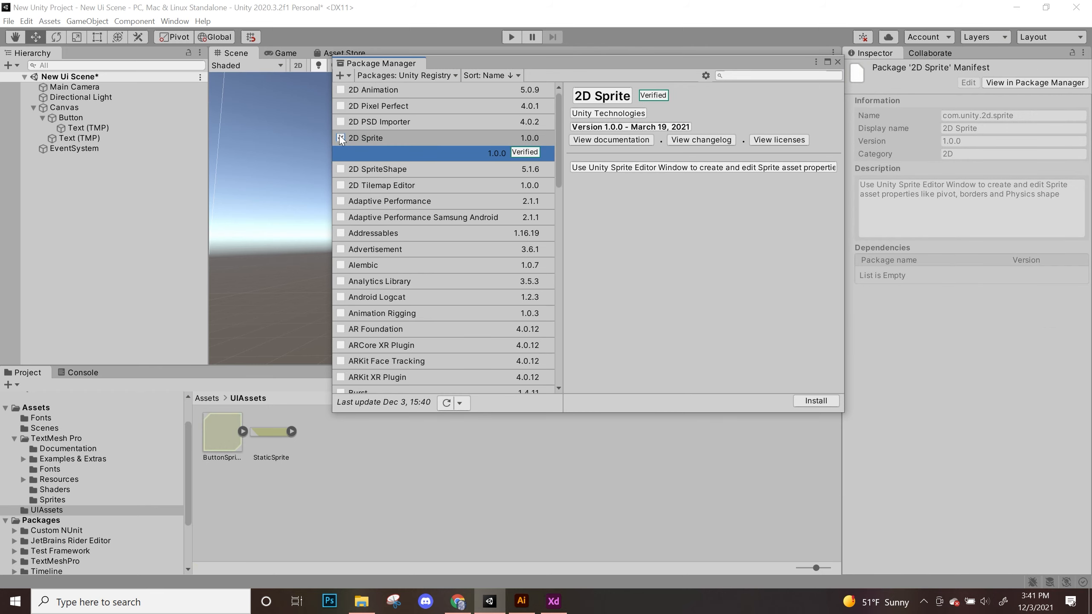
click(815, 400)
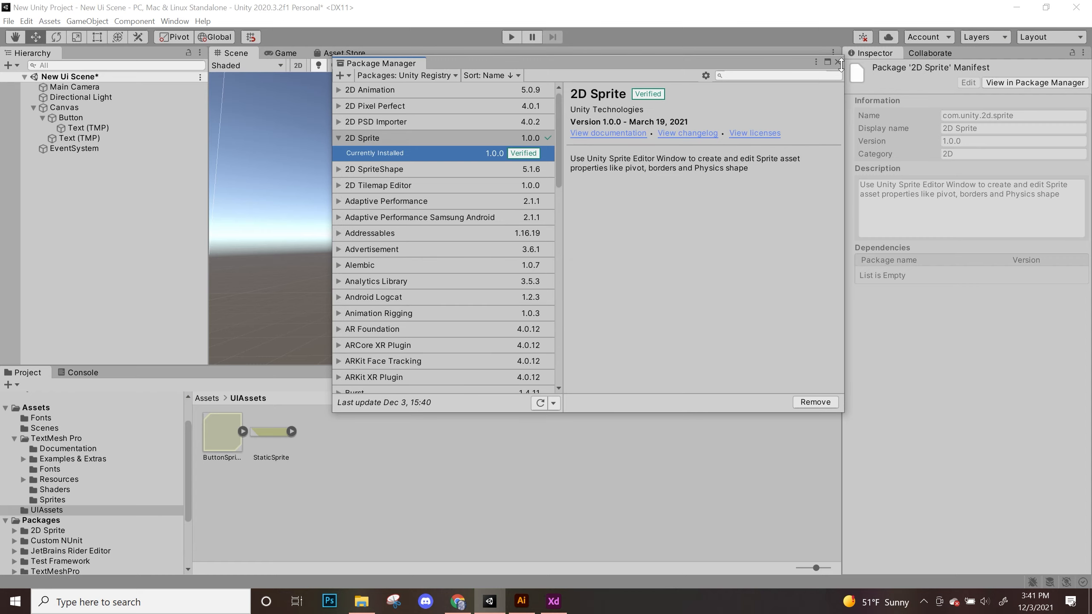
click(838, 62)
- Open ButtonSprite in the Sprite Editor and set its left border to 25
click(219, 426)
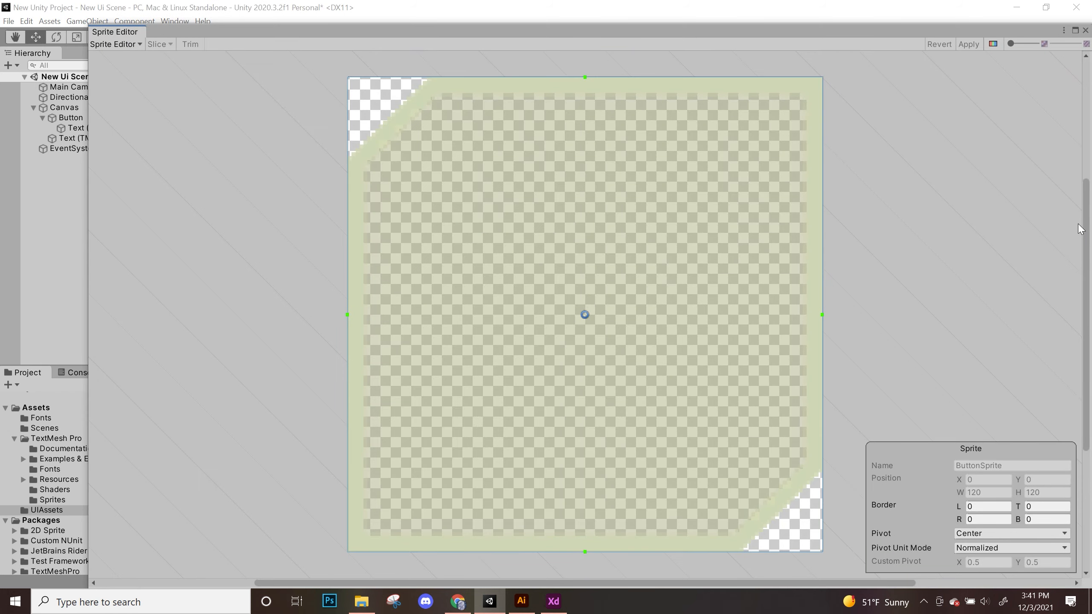
click(1075, 227)
click(965, 507)
text(19)
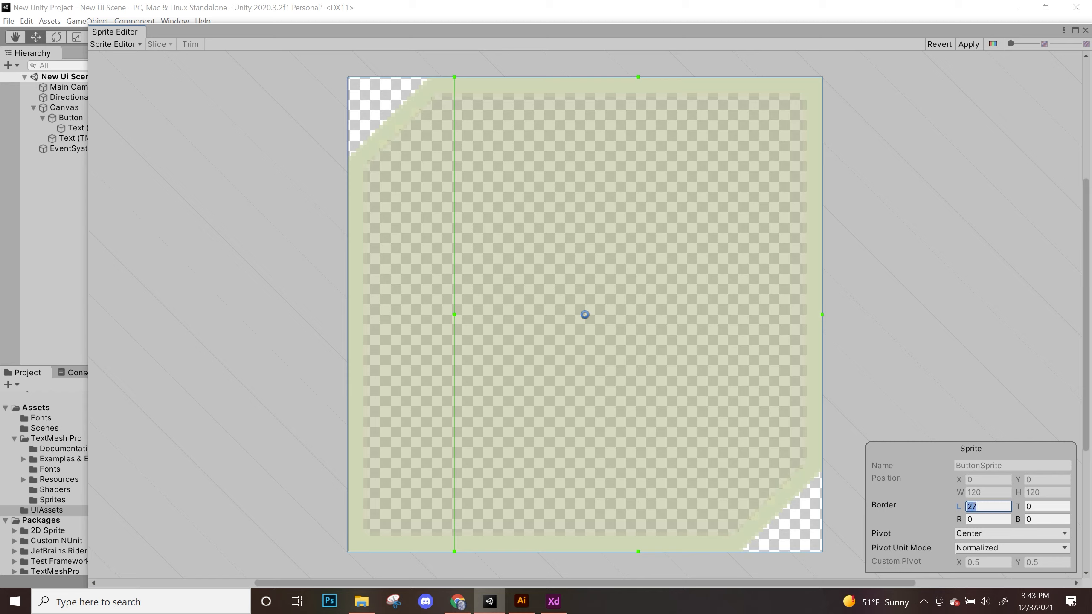
text(25)
- Set the right, top and bottom borders of ButtonSprite to 25
click(988, 519)
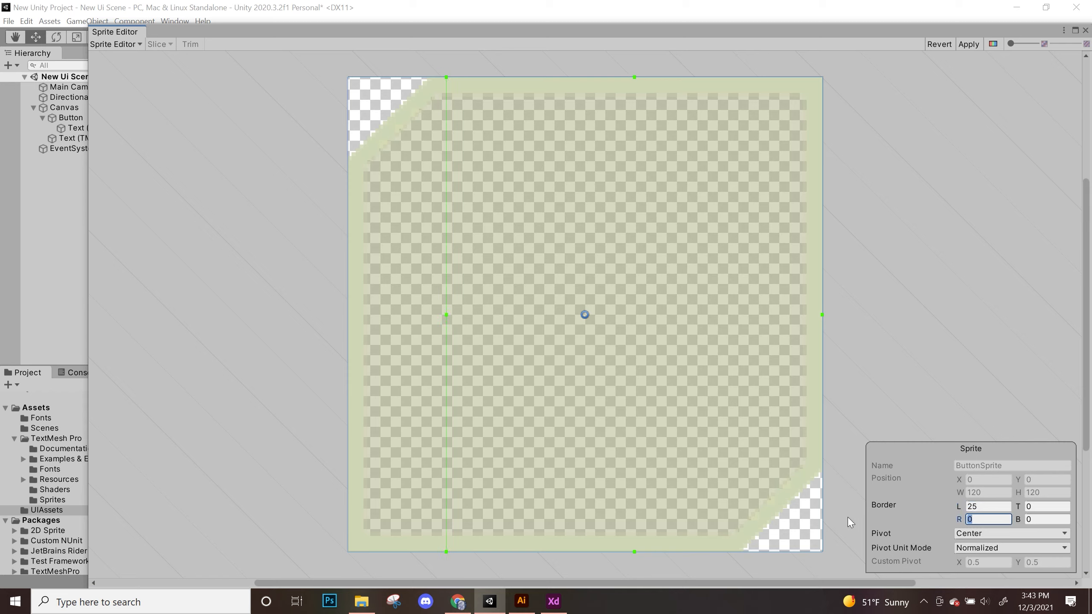
text(25)
click(1045, 507)
text(25)
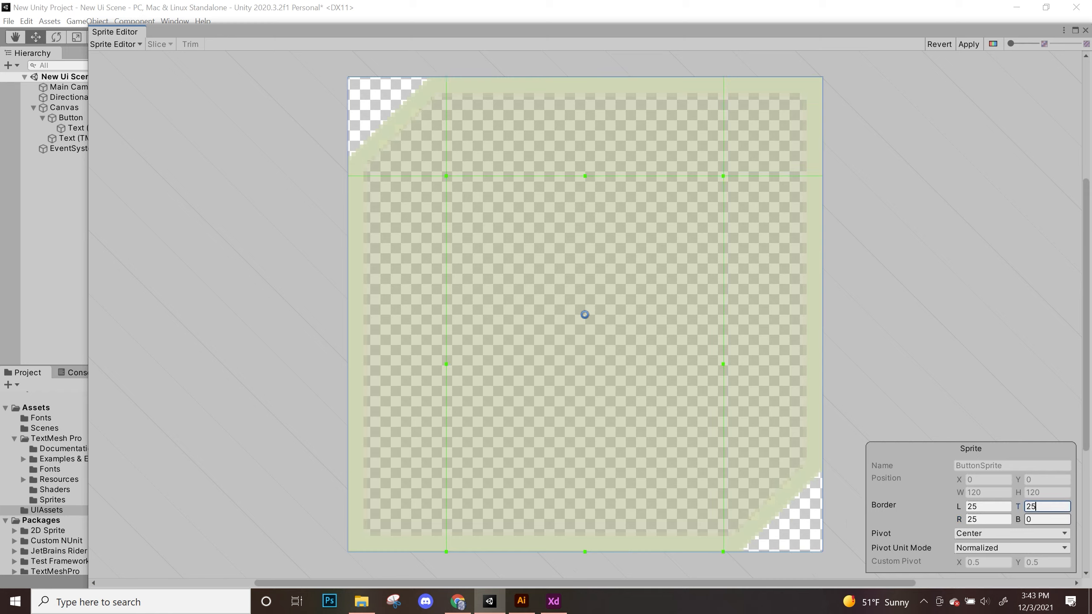
key(Tab)
key(BackSpace)
text(25)
click(937, 465)
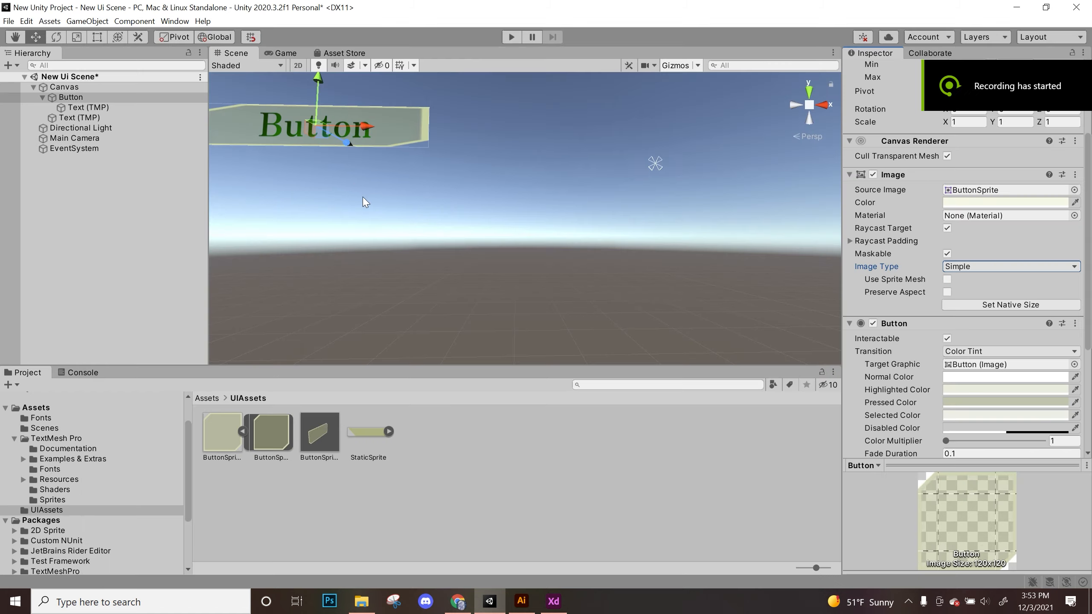
- Set the Button's Image Type to Sliced and its Pixels Per Unit Multiplier to 3.8
alt+drag(653, 163, 565, 309)
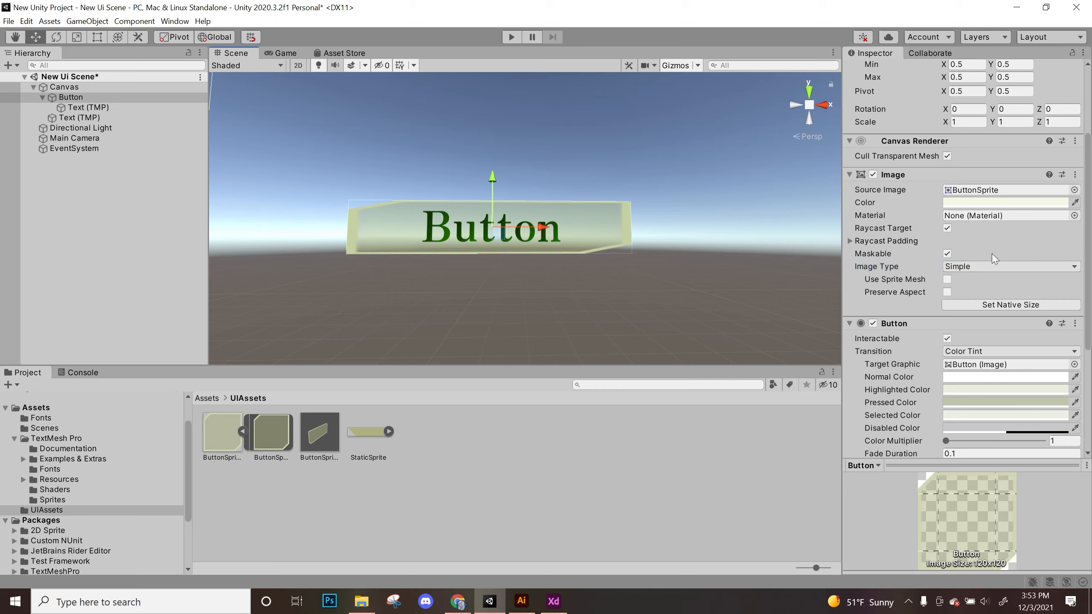
click(989, 268)
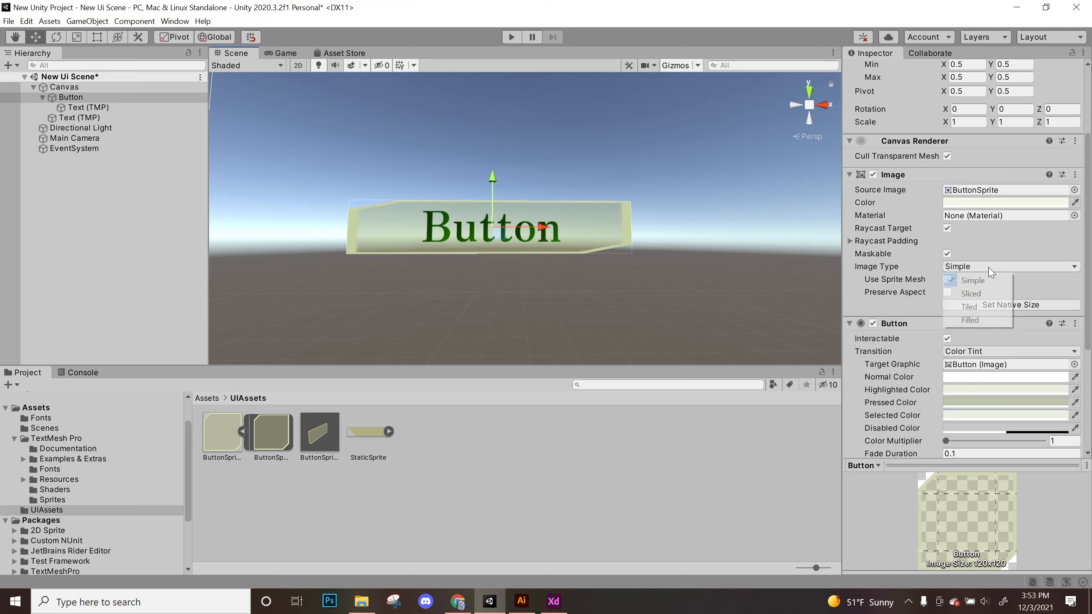
click(976, 291)
scroll(967, 306, down, 3)
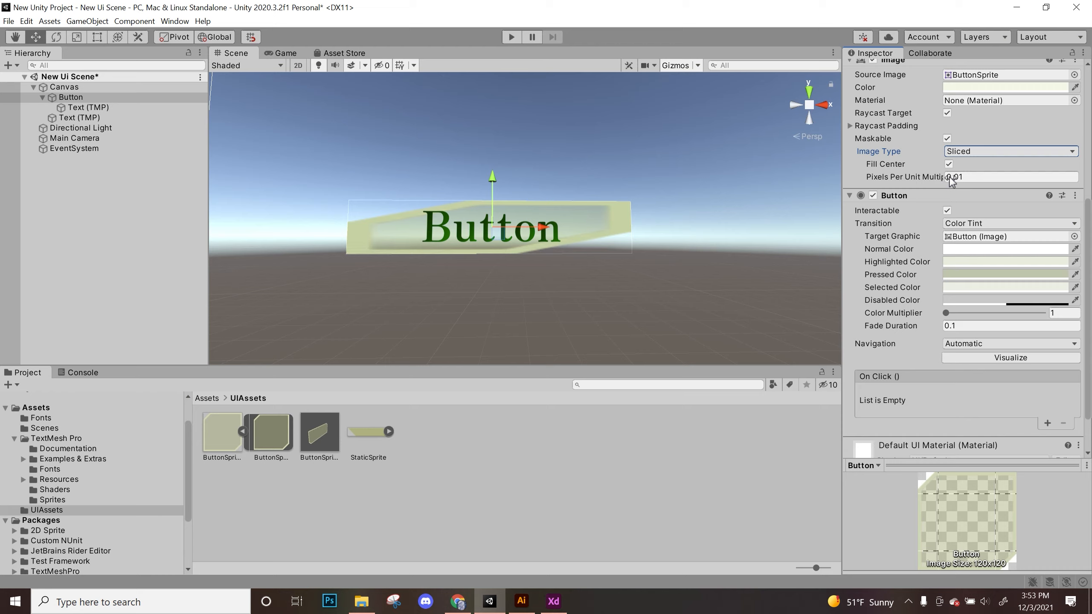
click(972, 177)
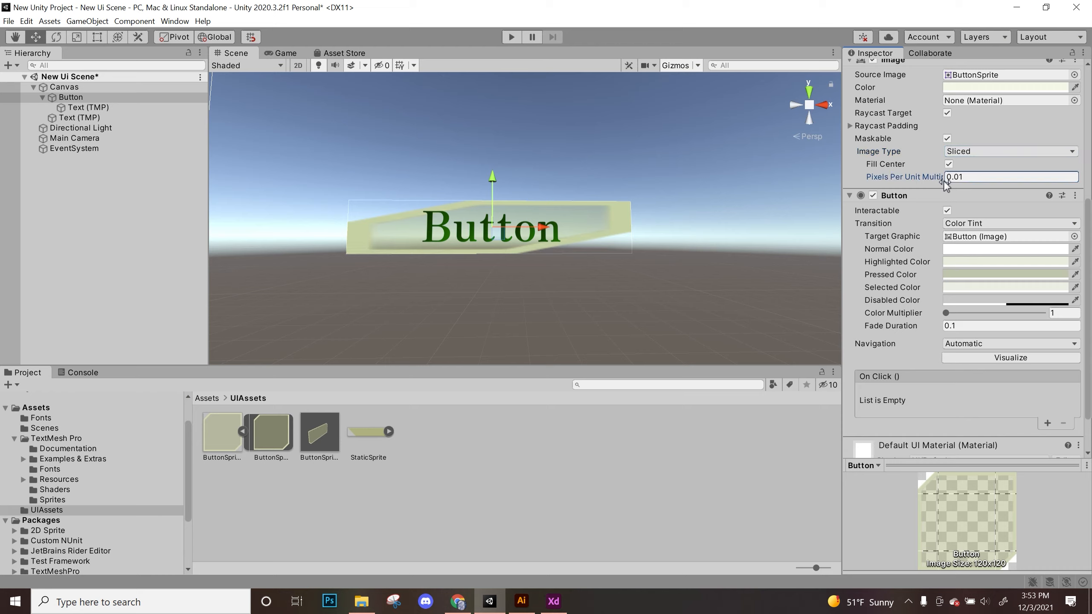
text(1.56)
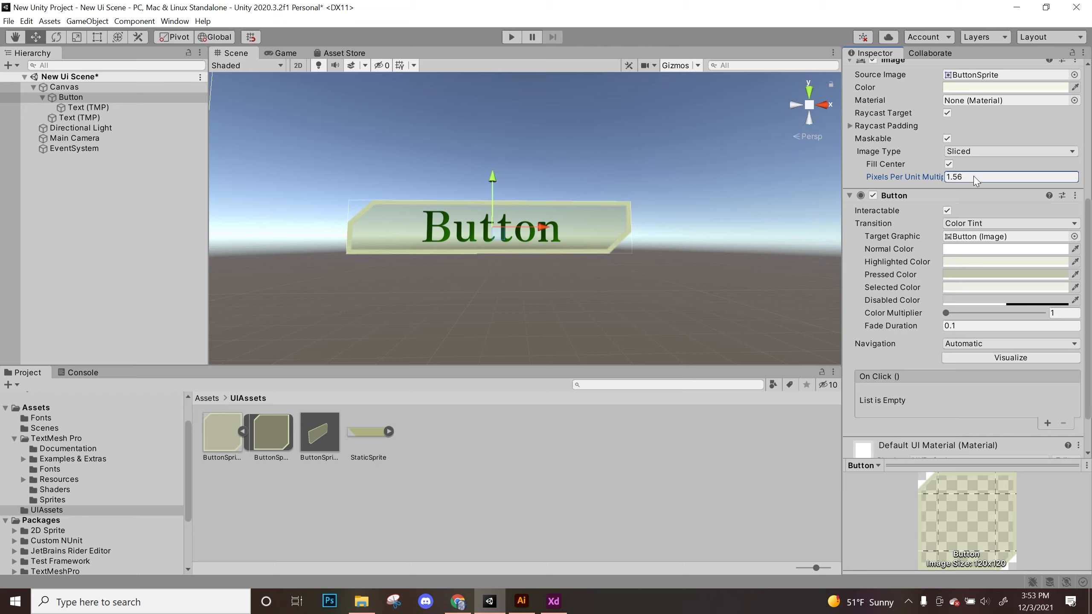
drag(974, 176, 1033, 205)
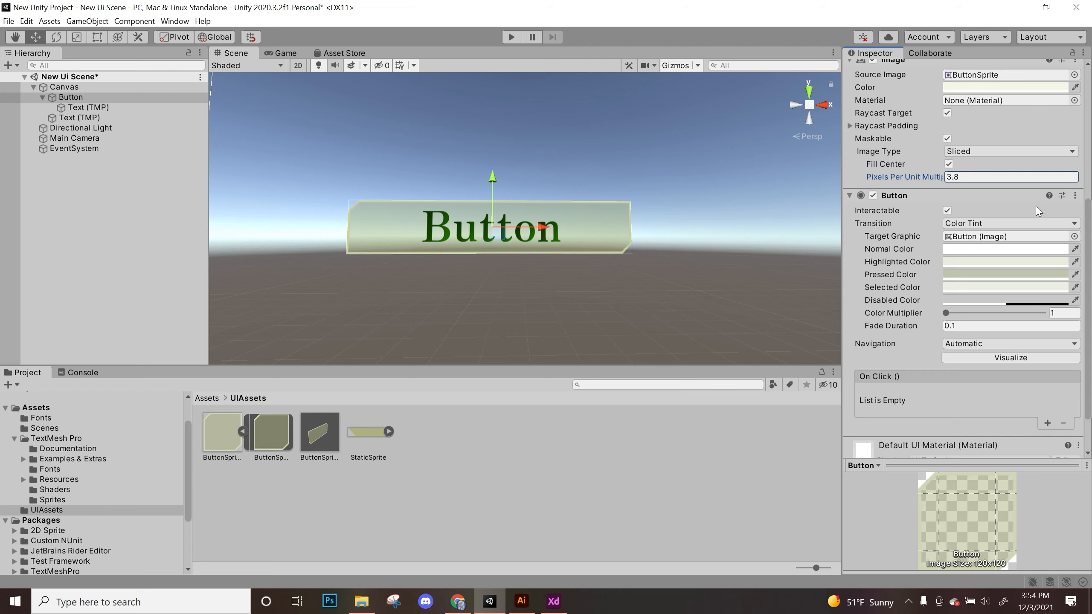
- Save the scene with the sliced button image
click(717, 267)
scroll(716, 267, down, 7)
scroll(716, 267, down, 5)
middle_drag(580, 257, 630, 254)
alt+drag(533, 248, 530, 214)
key(ctrl+s)
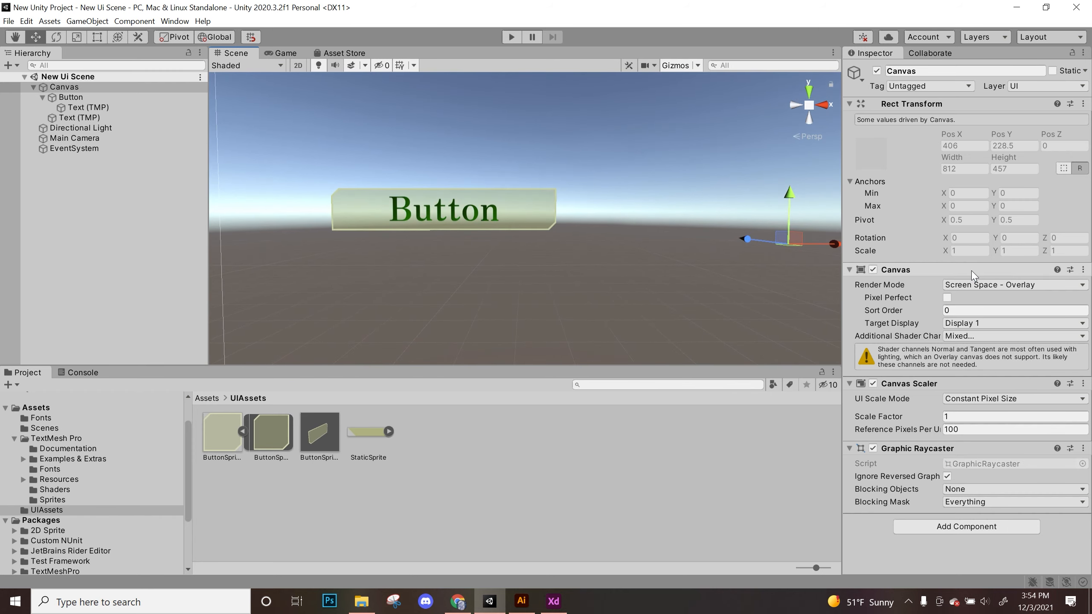
- Run the scene in Play mode, test the button's response in the Game view, and stop playback
click(509, 38)
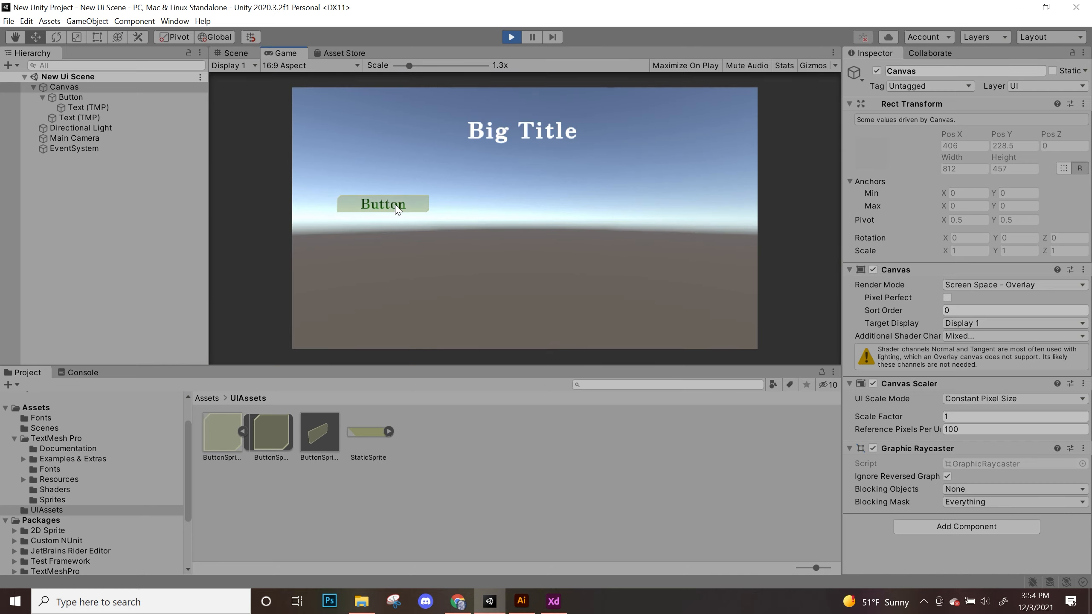
click(422, 205)
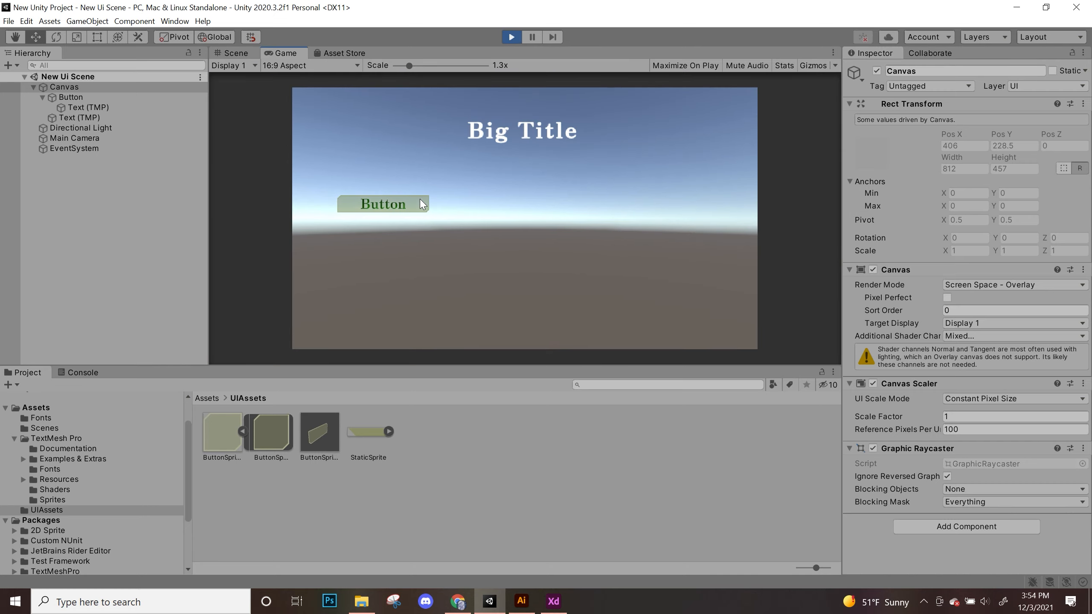
click(227, 54)
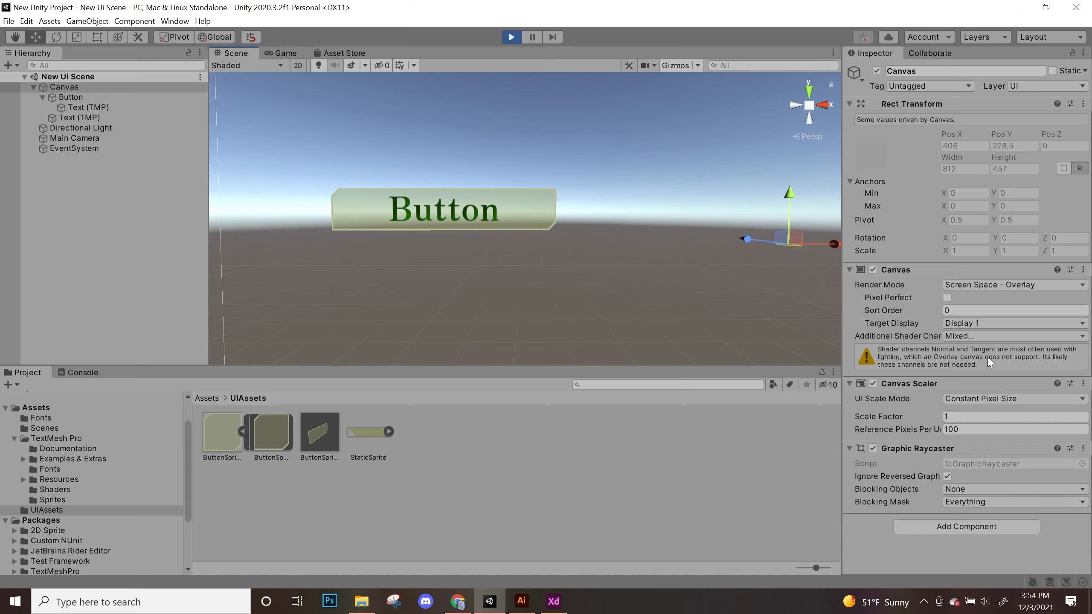
click(512, 37)
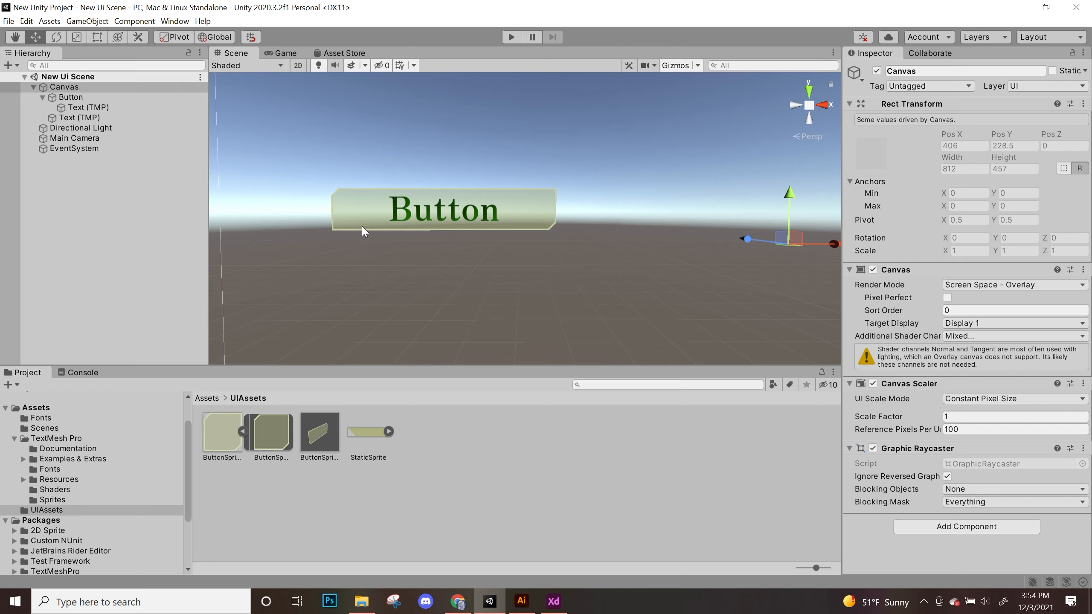
- Select the Button object and review its Image and Button component settings
click(71, 97)
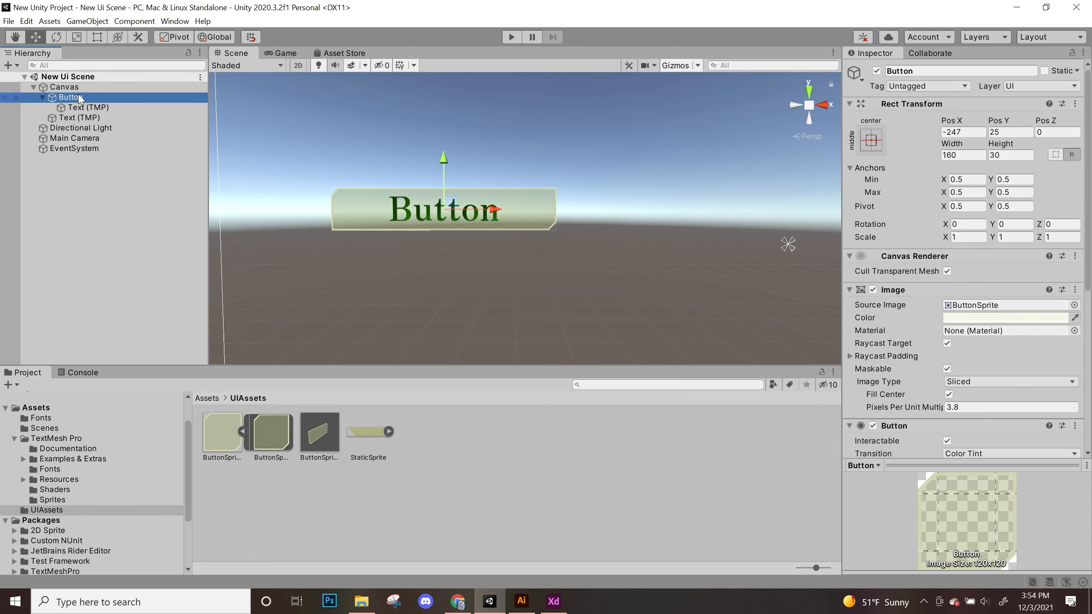
scroll(1054, 349, down, 5)
scroll(1054, 349, up, 5)
scroll(1054, 349, down, 5)
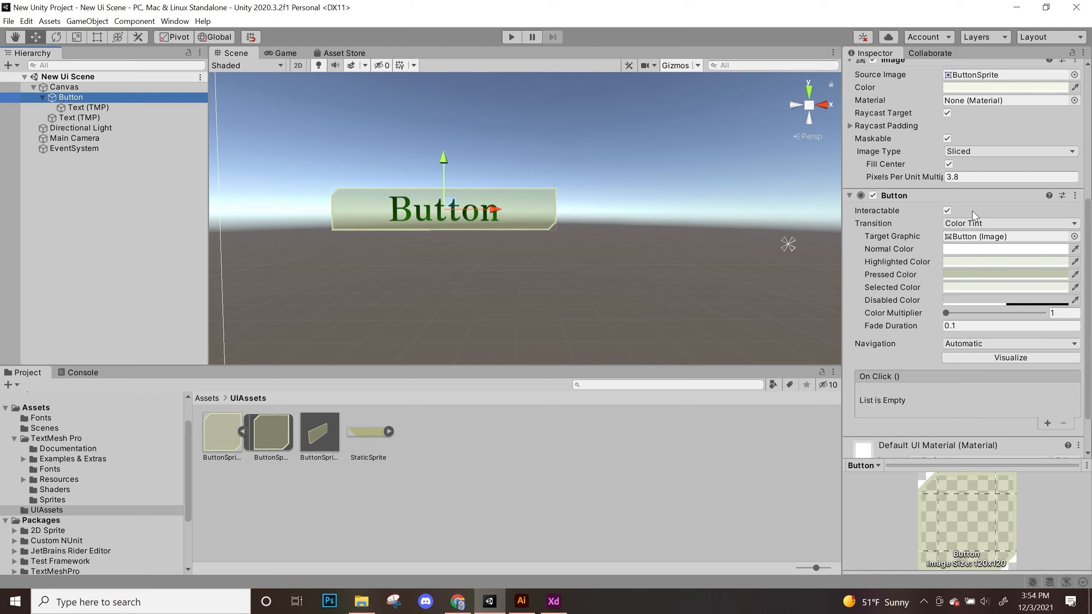
scroll(683, 258, down, 2)
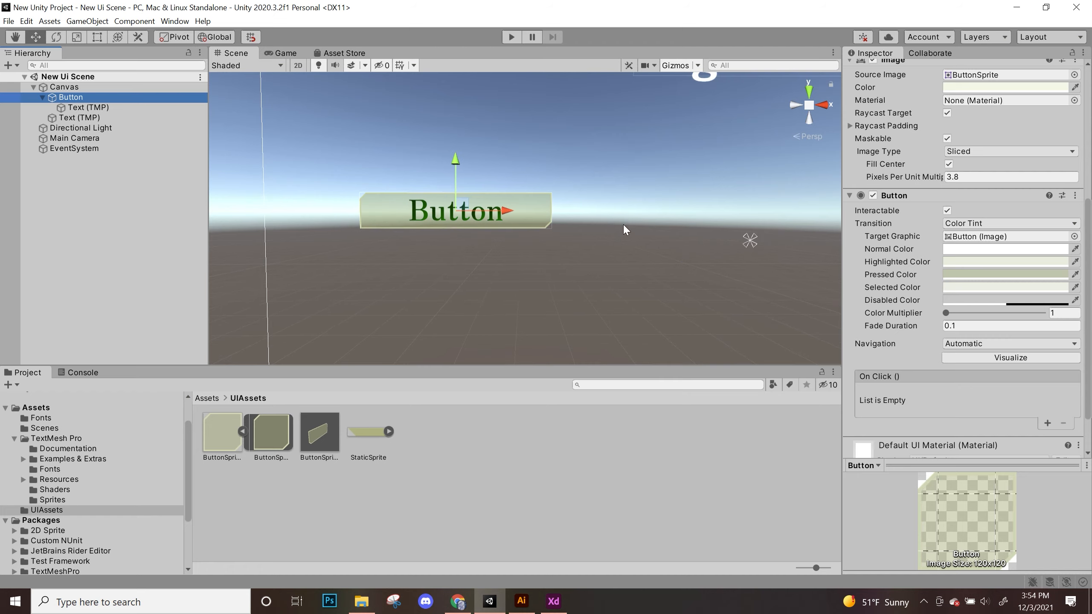
- Duplicate the Button object and move the copy along the X axis to the right of the original, to Pos X -22.8
middle_drag(706, 224, 463, 286)
scroll(497, 289, down, 1)
middle_drag(303, 252, 333, 221)
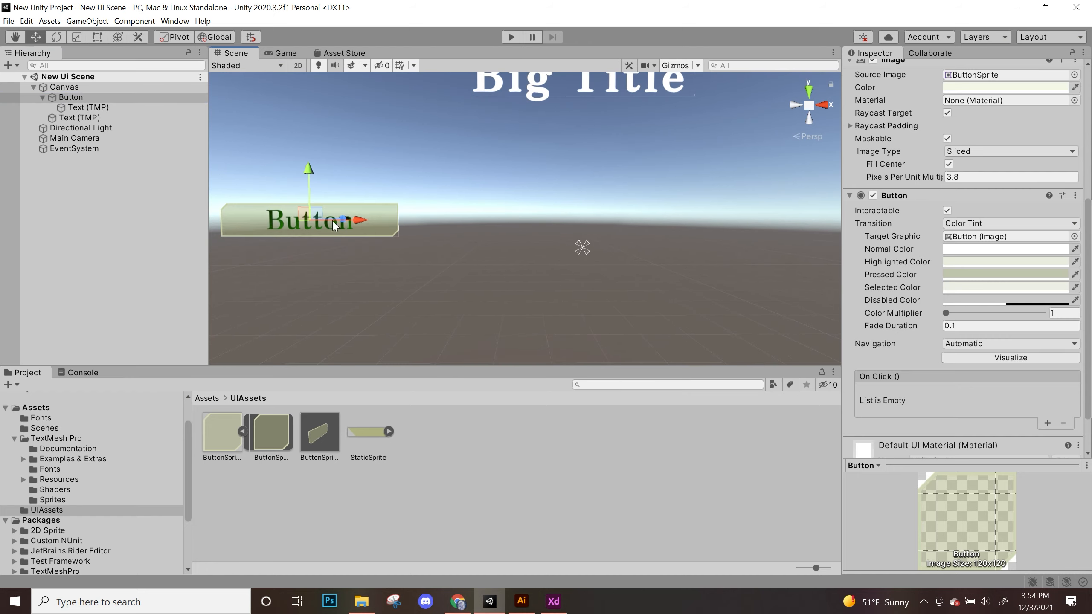
click(84, 98)
key(ctrl+d)
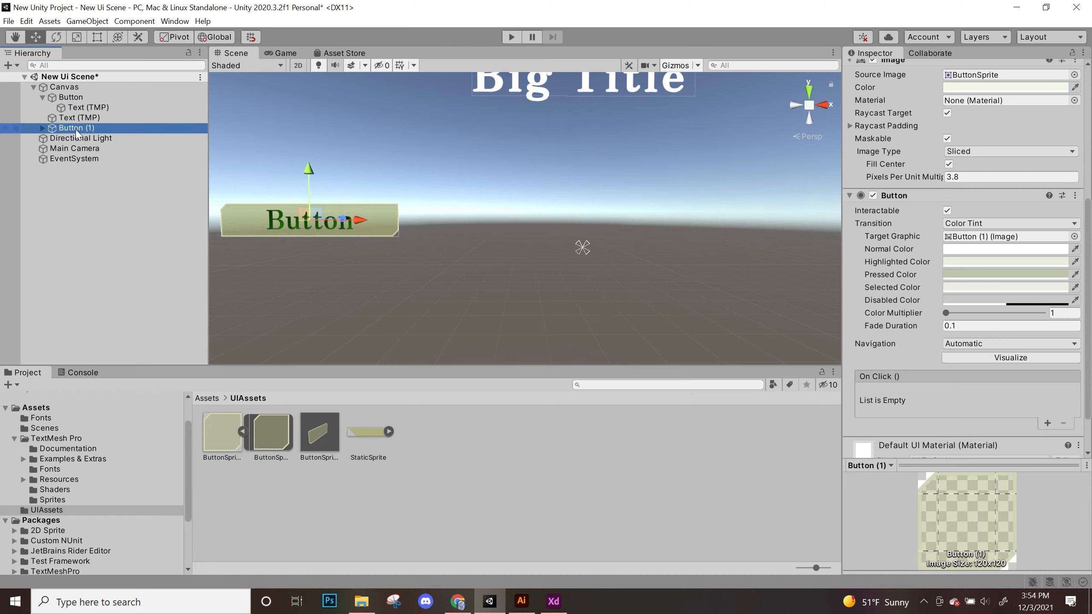
click(42, 127)
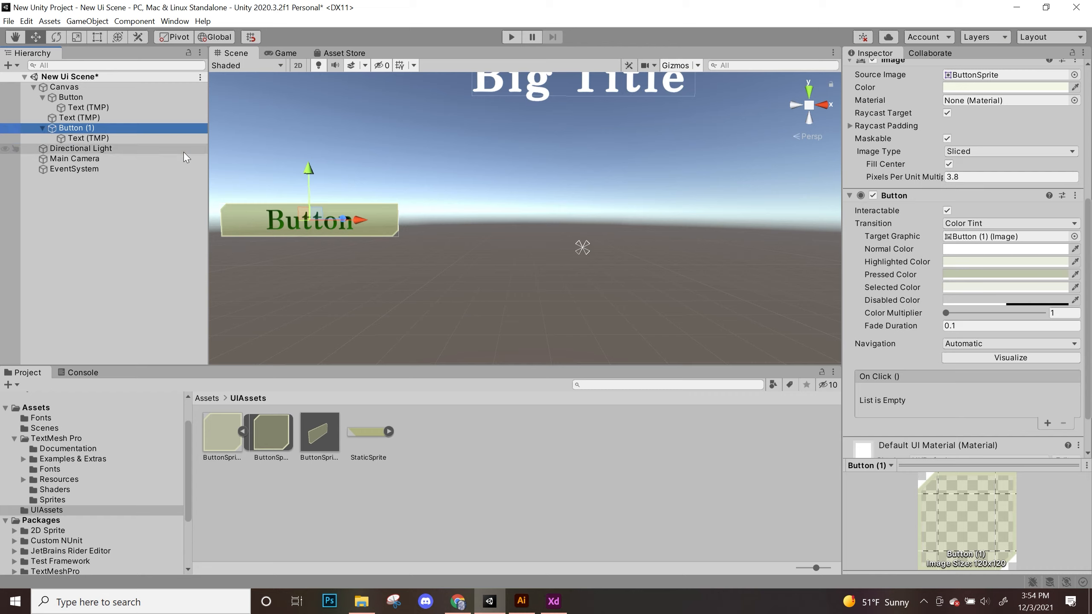
drag(369, 221, 615, 222)
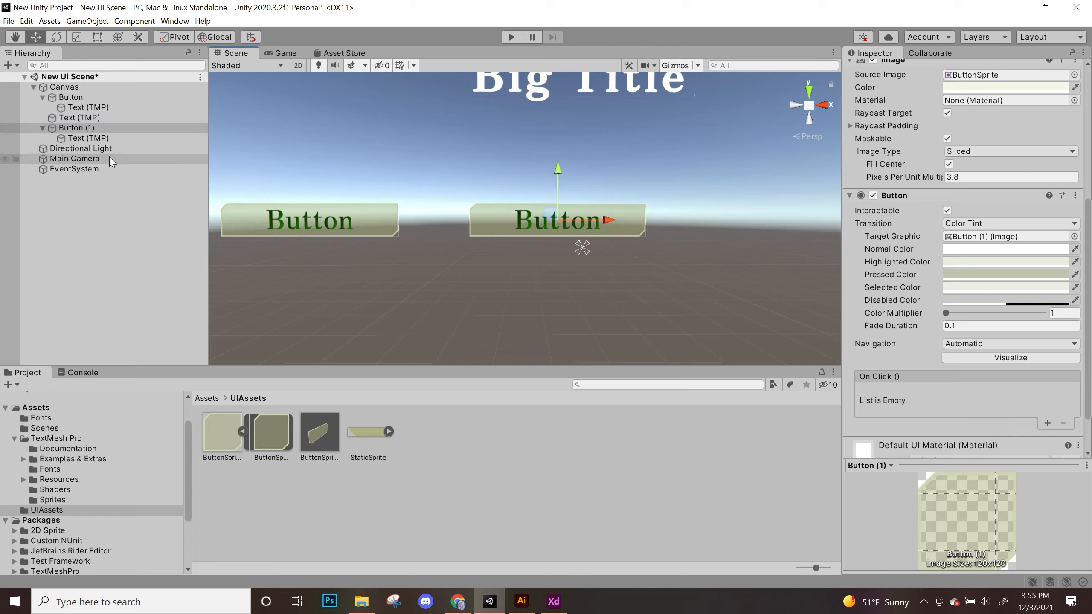
- Change the duplicated button's TextMeshPro label to "Button Two!"
click(86, 137)
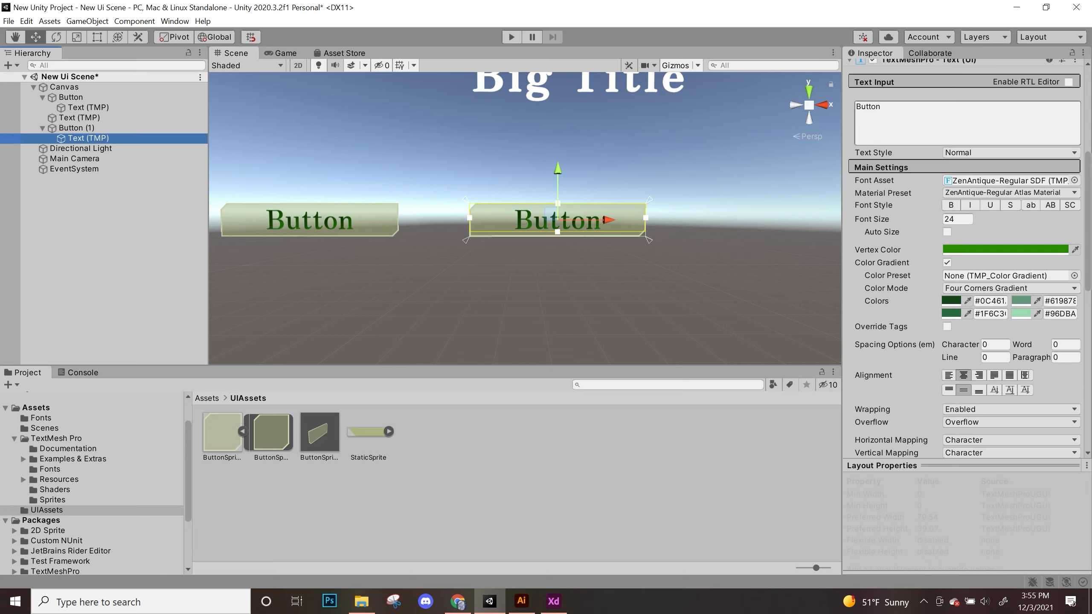
click(903, 129)
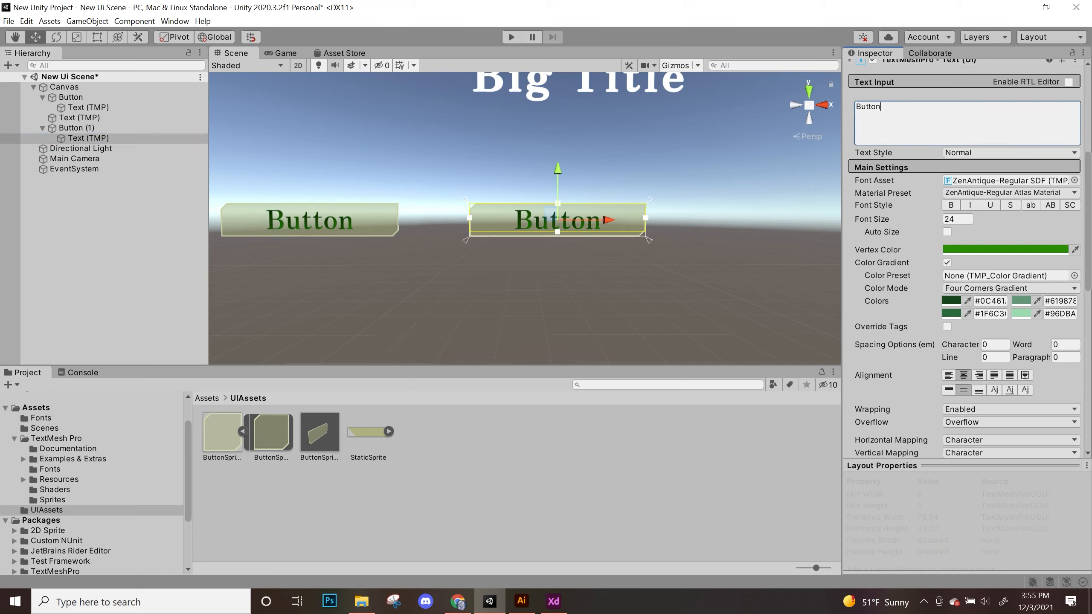
text(Two!)
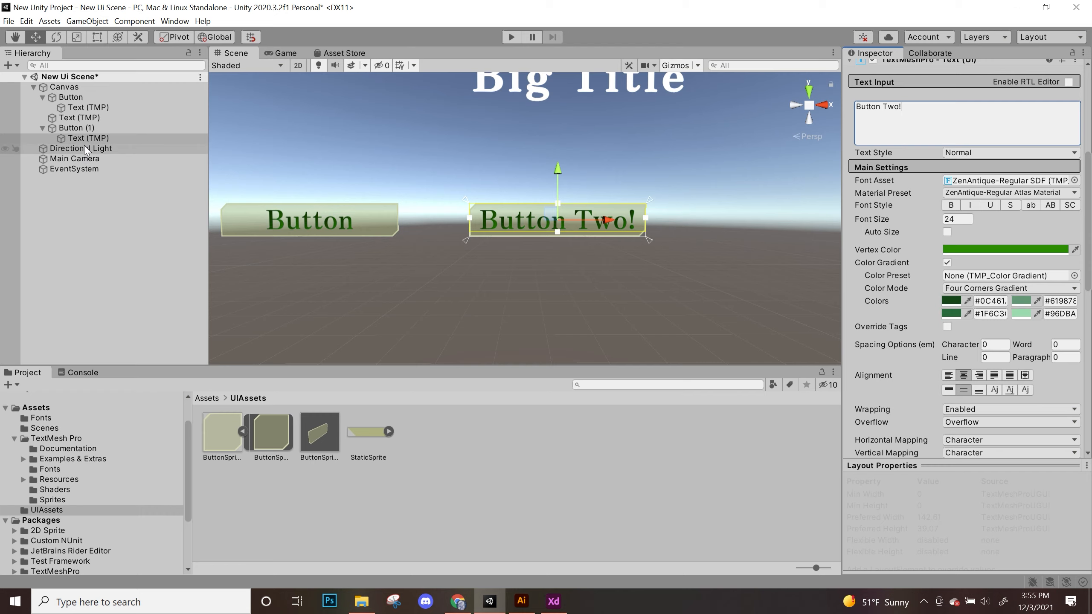
- Set the duplicated button's Source Image to StaticSprite
click(79, 129)
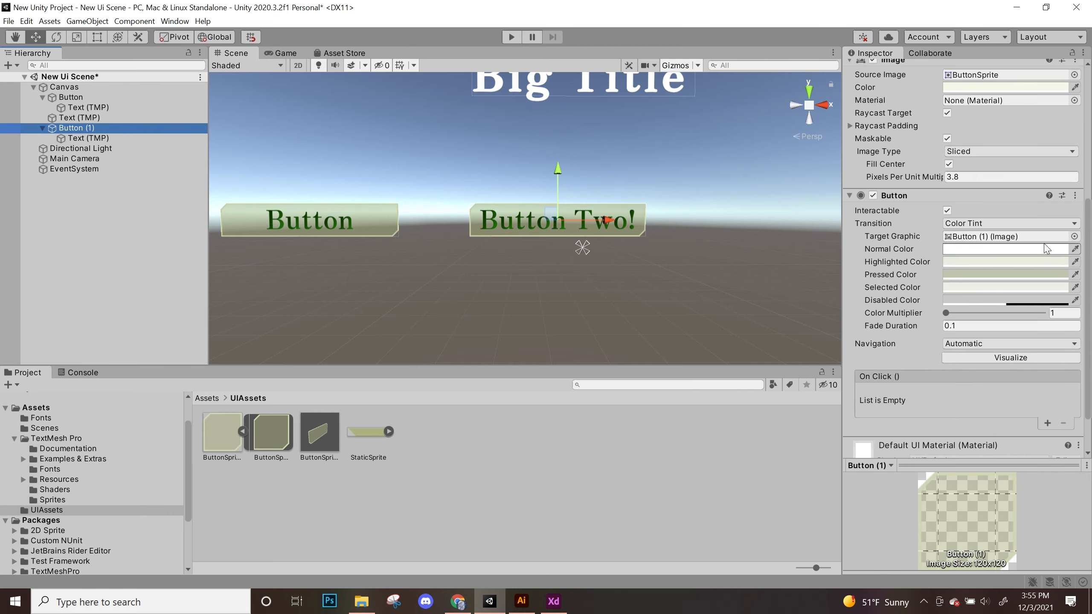
scroll(998, 224, up, 5)
click(1074, 305)
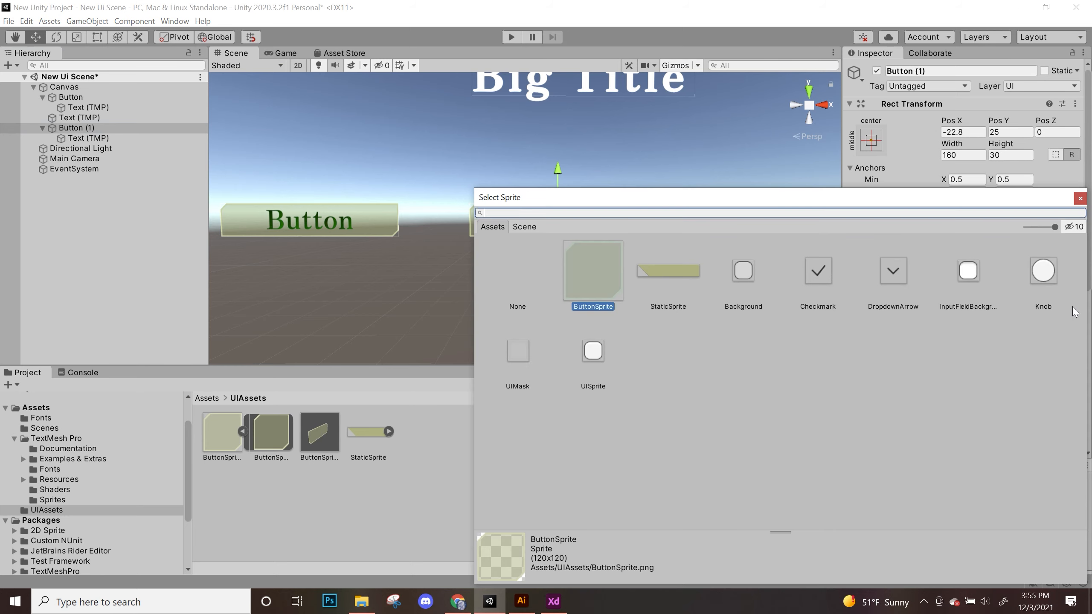
double_click(679, 271)
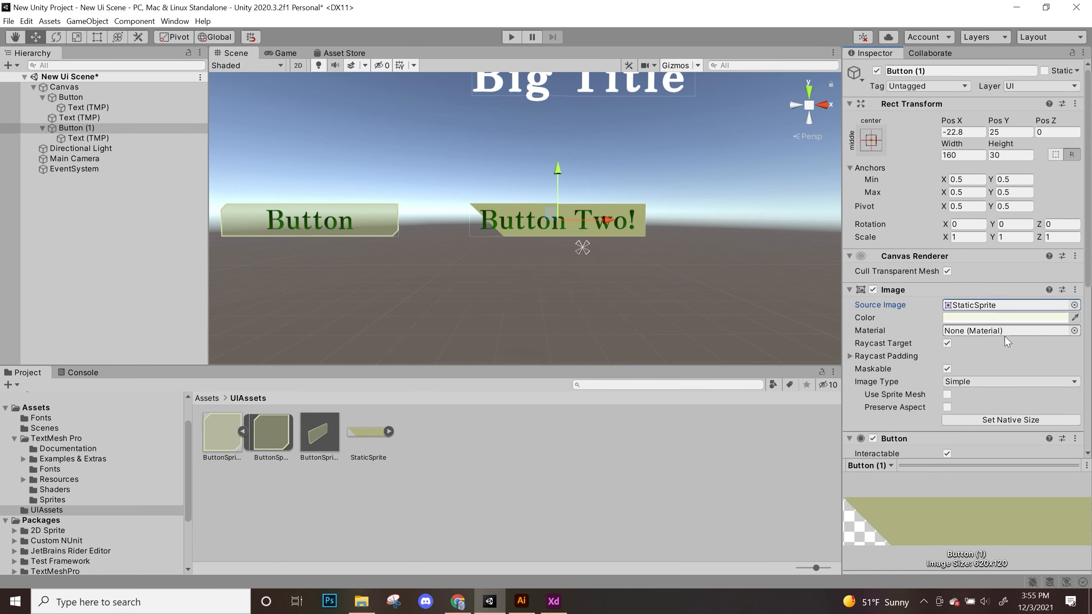
scroll(1027, 404, down, 3)
scroll(598, 280, up, 3)
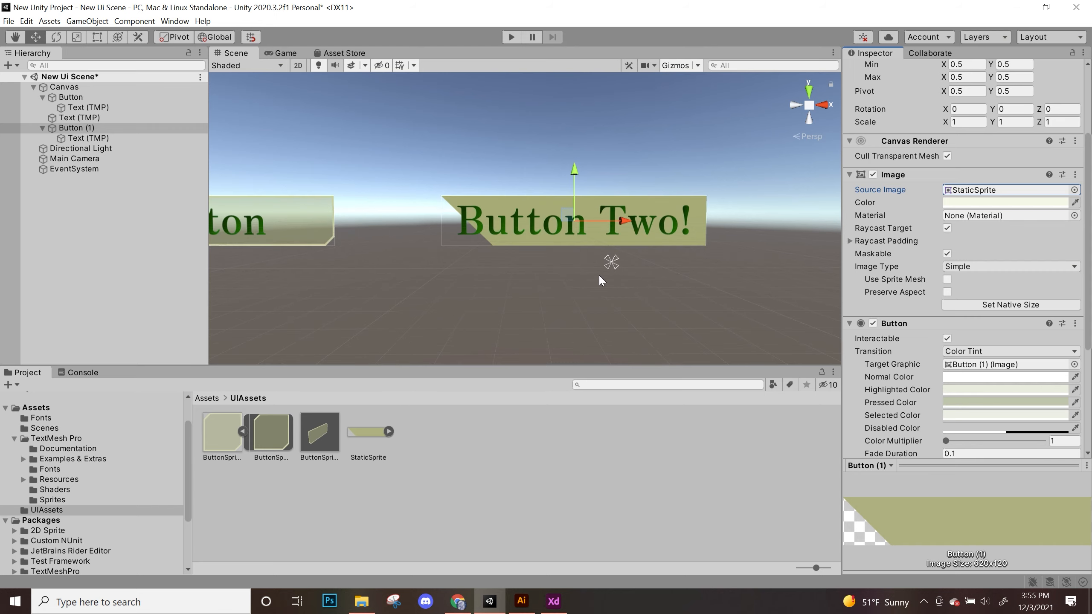
scroll(601, 280, up, 2)
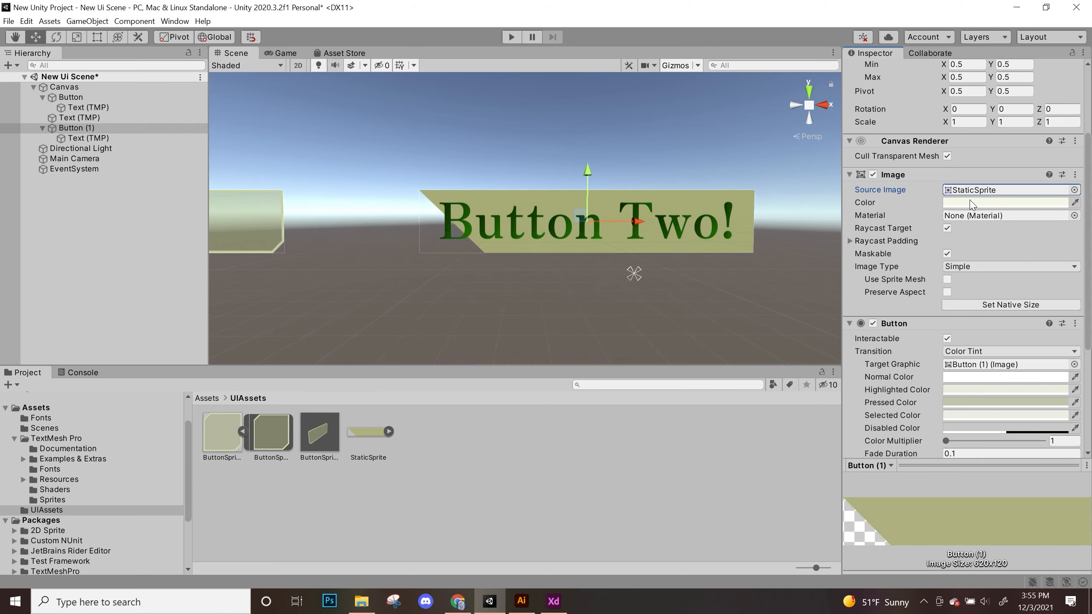
- Replace the text on the StaticSprite button with "Smaller Button"
click(504, 225)
click(88, 139)
click(947, 224)
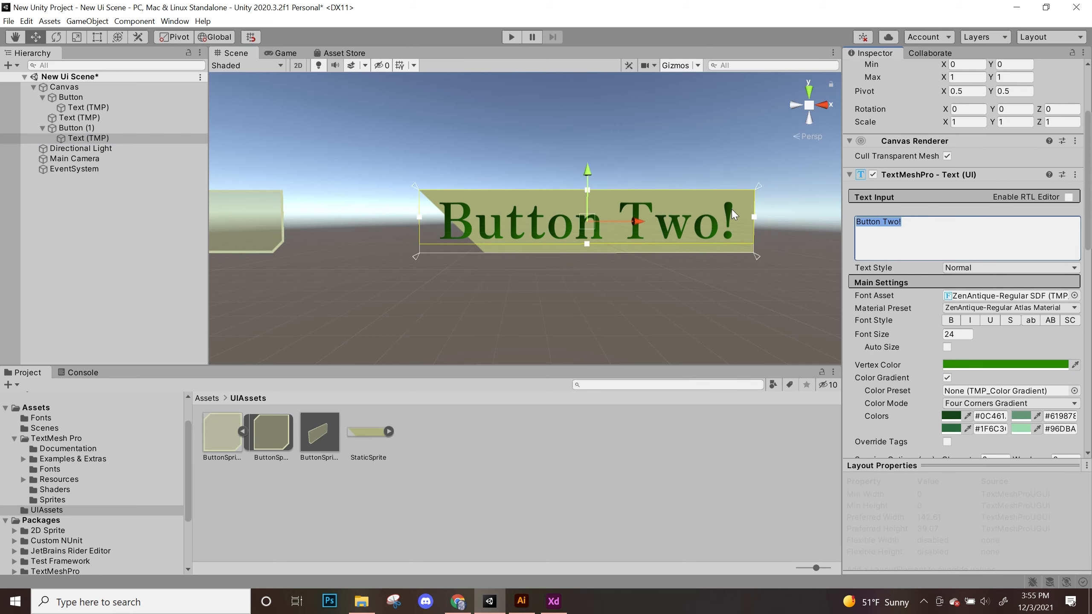
text(Smaller By)
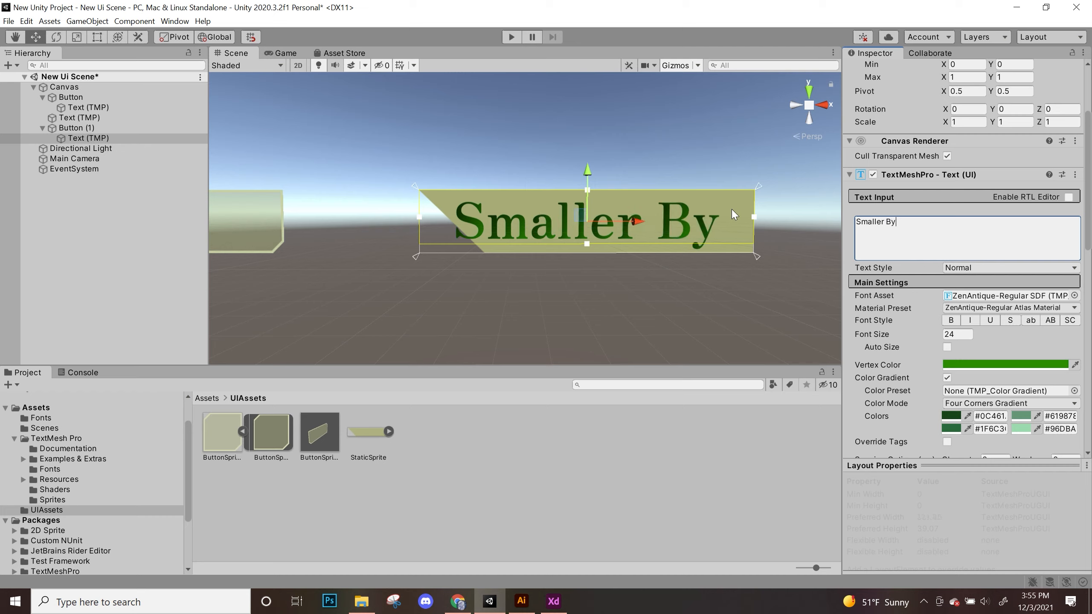
key(BackSpace)
text(utton)
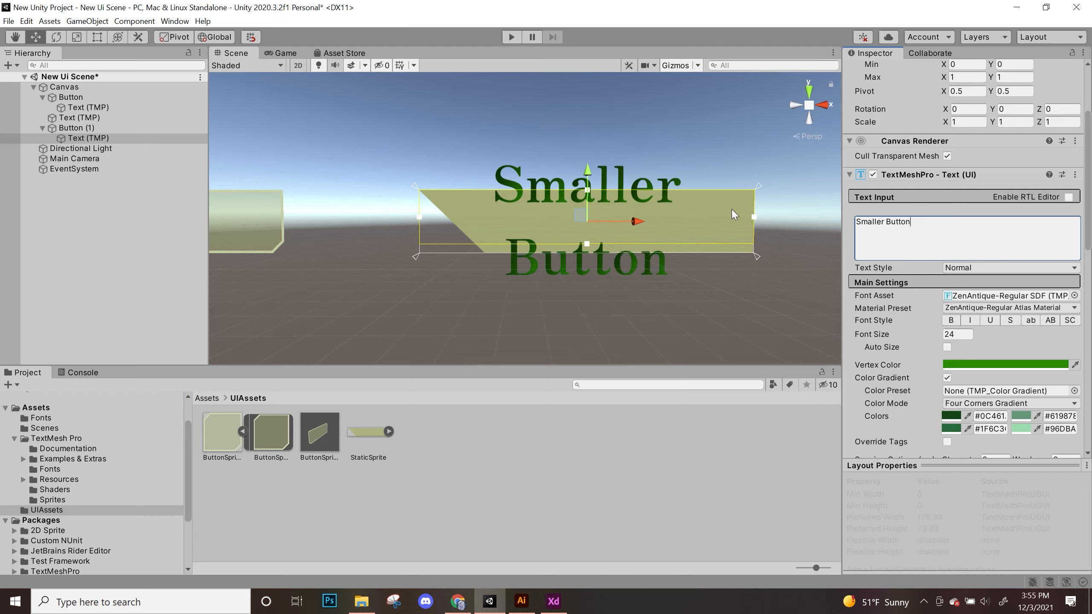
- Reduce the label's font size to 16.87 and pull its text box's left edge inward, toward the end of the sprite's slanted edge
drag(872, 335, 780, 319)
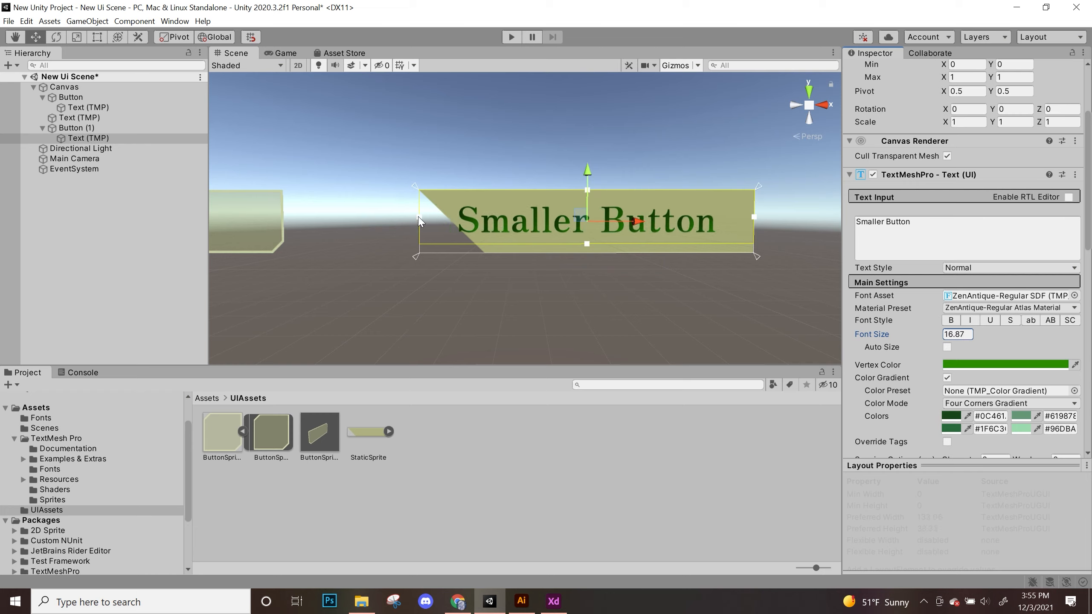
drag(419, 219, 468, 218)
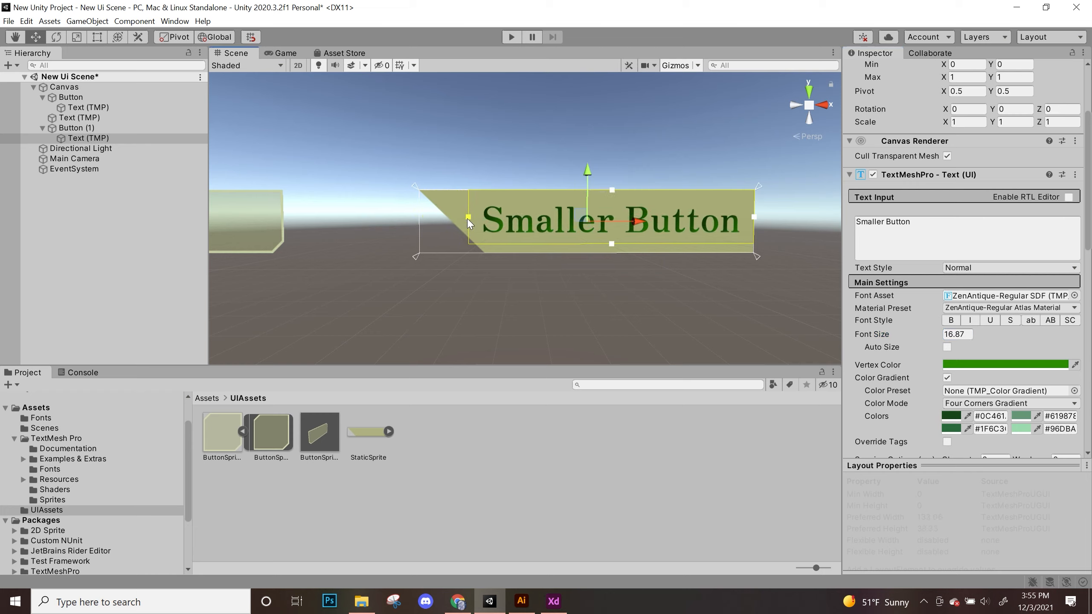
click(494, 298)
- Examine the two buttons in the Scene view from several angles, comparing their sprite shapes and label placement
scroll(738, 308, down, 3)
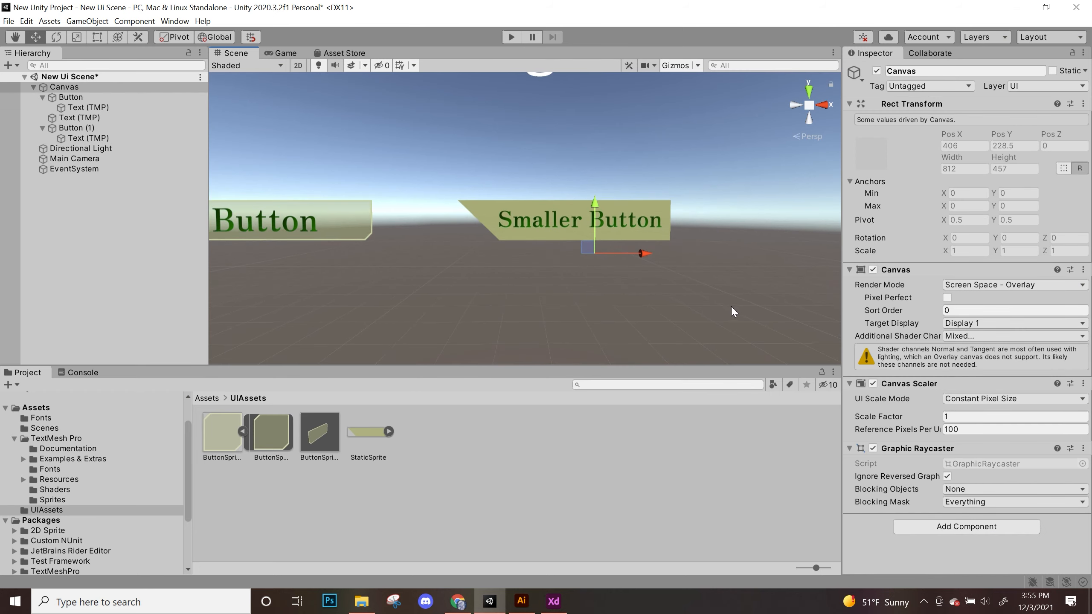
scroll(731, 307, down, 4)
middle_drag(425, 266, 522, 219)
alt+drag(614, 223, 573, 288)
scroll(619, 257, up, 5)
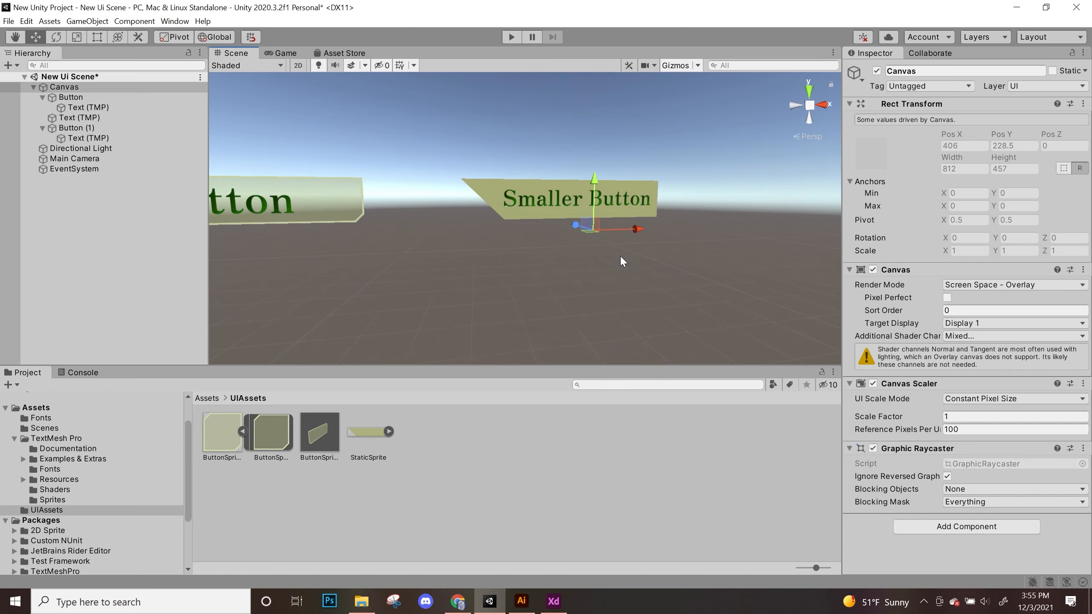
scroll(619, 255, up, 3)
middle_drag(753, 238, 630, 312)
alt+drag(630, 312, 621, 279)
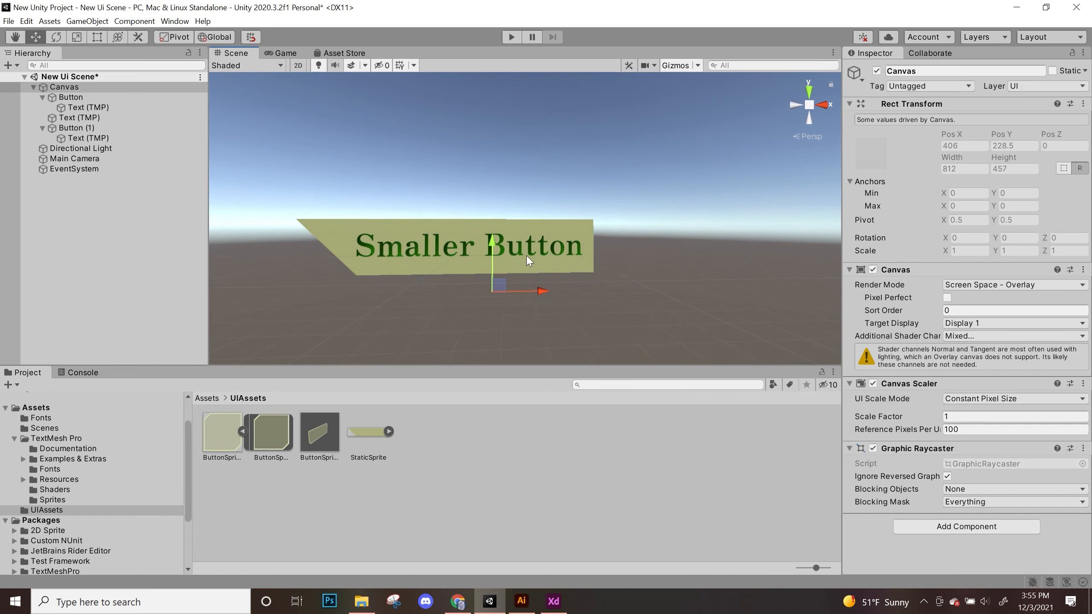
alt+drag(527, 257, 479, 279)
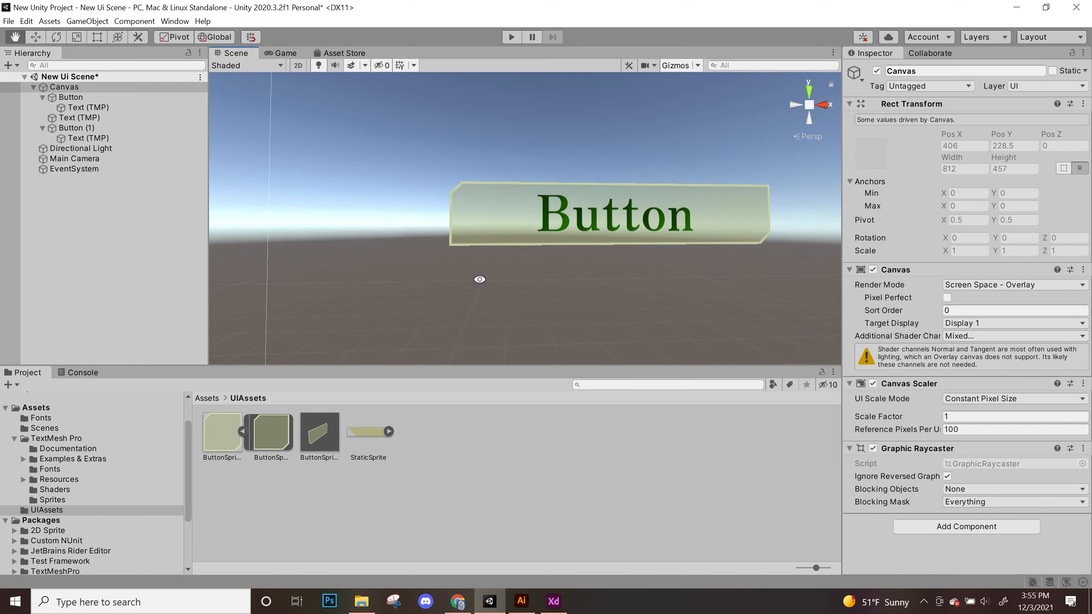
middle_drag(627, 237, 461, 221)
alt+drag(517, 252, 534, 258)
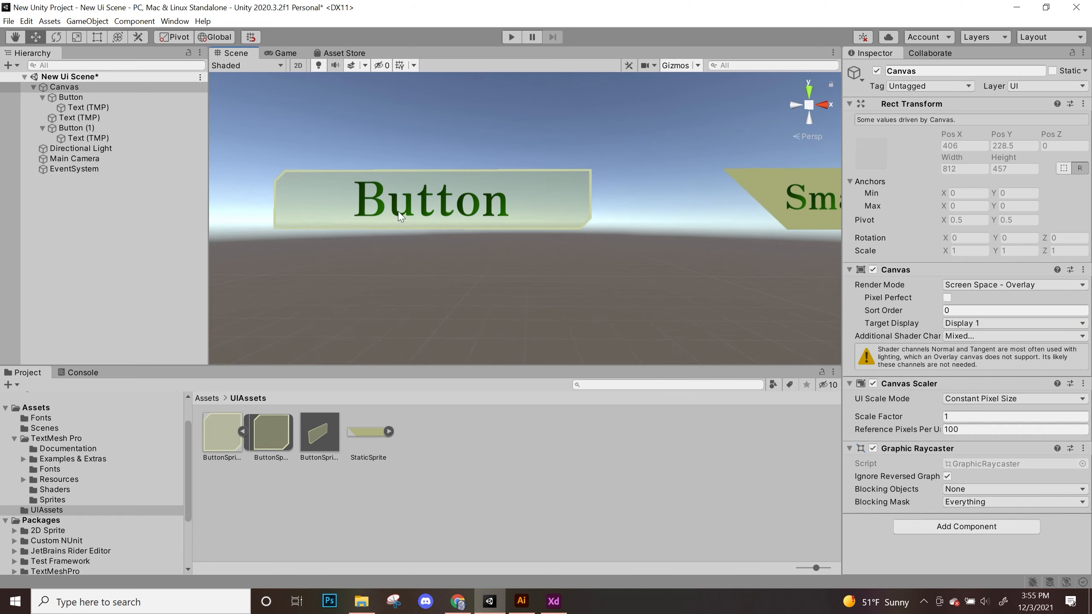